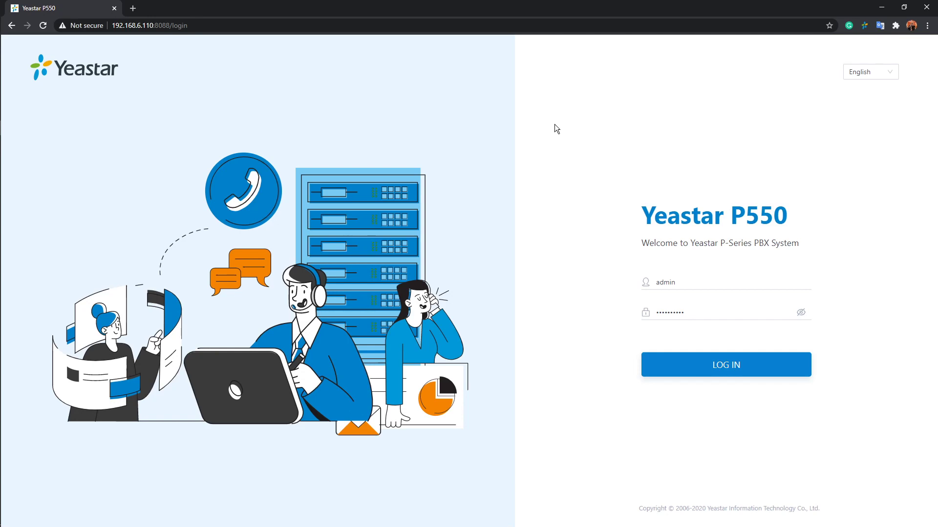
Step: Log in to the Yeastar P550 web portal to reach the Dashboard
{"action": "left_click", "coordinate": [796, 375]}
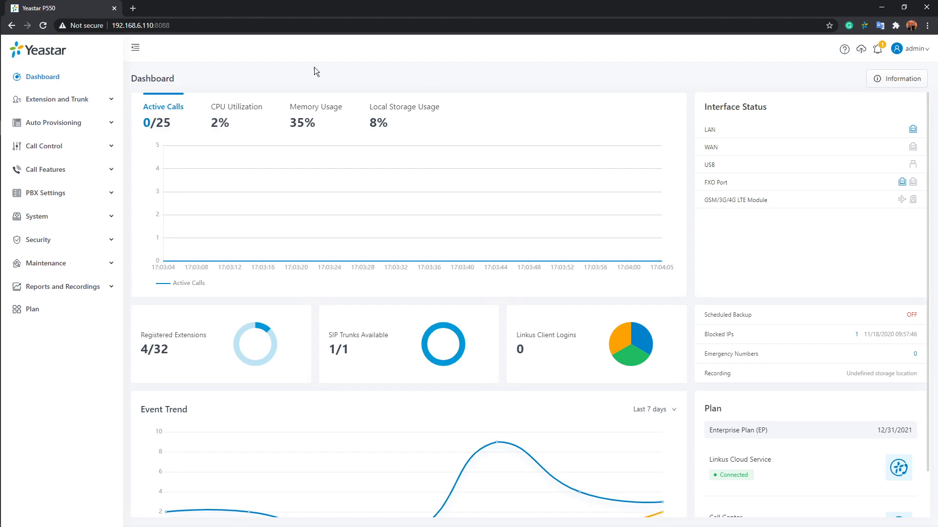
Step: Show the Trunk page under Extension and Trunk in the sidebar
{"action": "left_click", "coordinate": [87, 99]}
{"action": "left_click", "coordinate": [43, 174]}
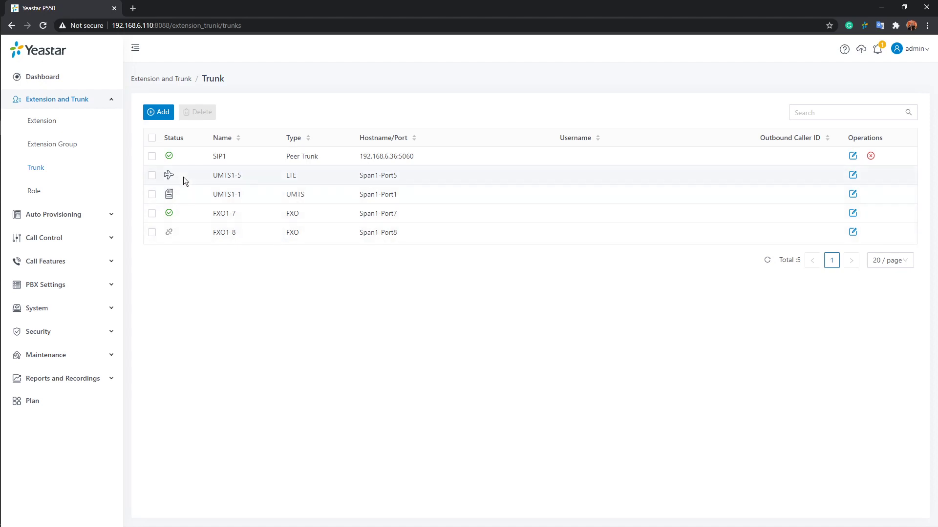
{"action": "mouse_move", "coordinate": [172, 177]}
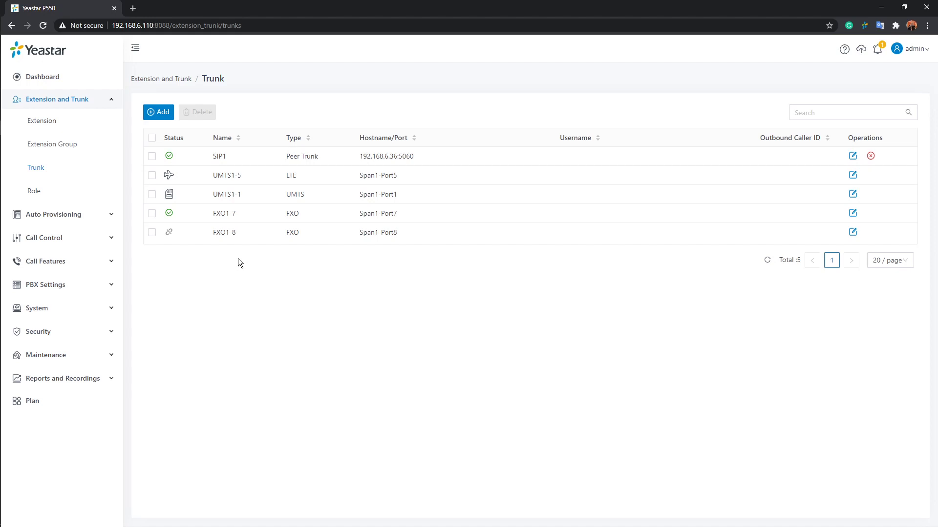
Step: Add a new trunk named SIP123 with Trunk Status set to Enabled
{"action": "left_click", "coordinate": [158, 113]}
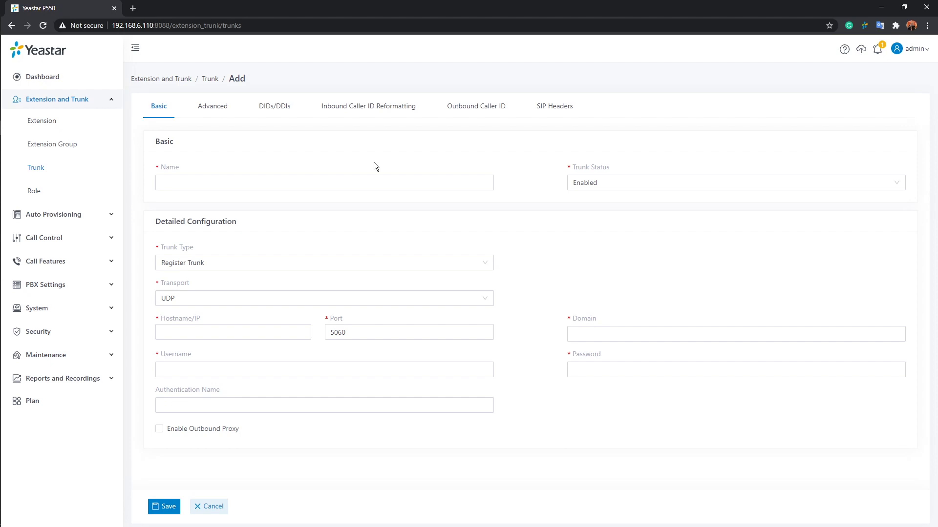
{"action": "left_click", "coordinate": [364, 182]}
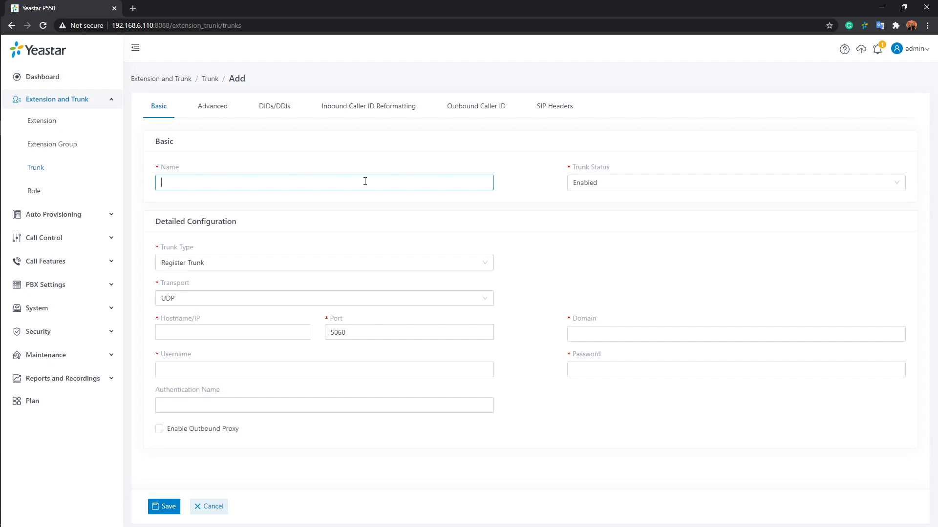
{"action": "type", "text": "SIP123"}
{"action": "left_click", "coordinate": [710, 191]}
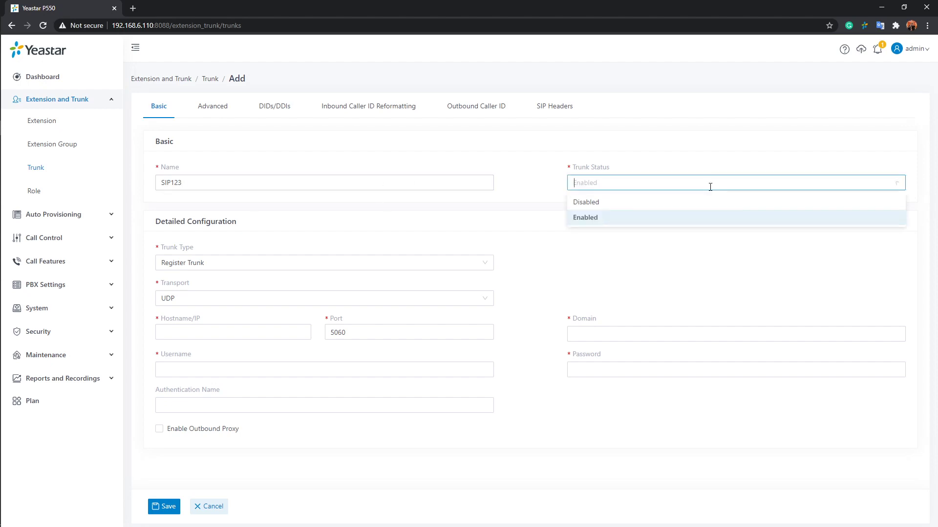
{"action": "left_click", "coordinate": [585, 218]}
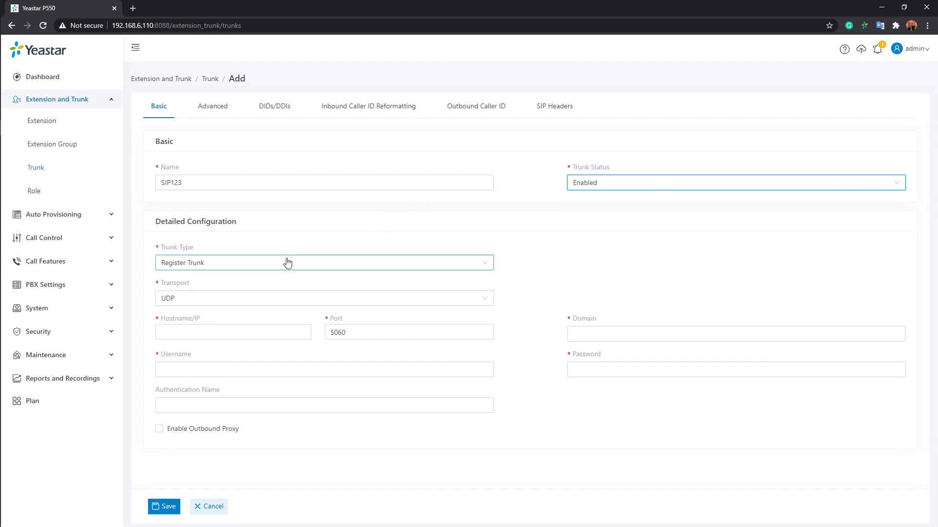
{"action": "left_click", "coordinate": [326, 264]}
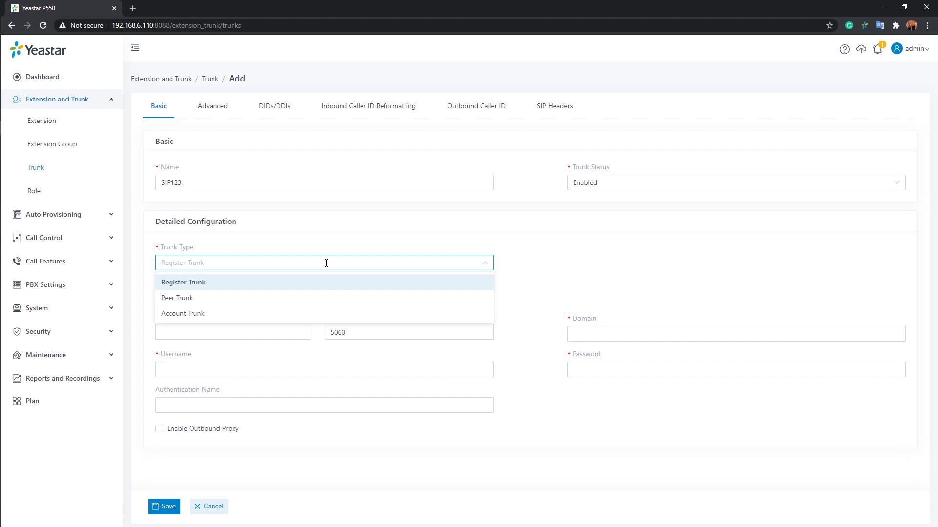
{"action": "left_click", "coordinate": [312, 283]}
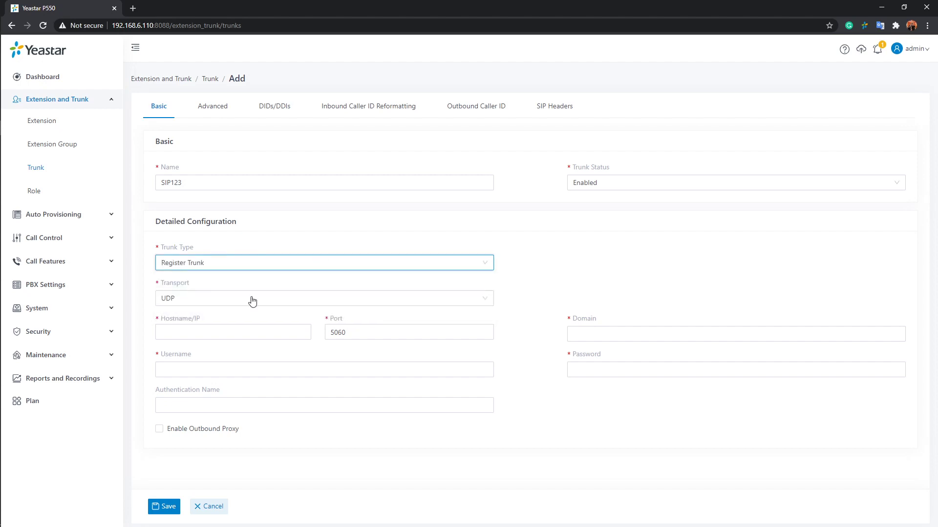
{"action": "left_click", "coordinate": [535, 257]}
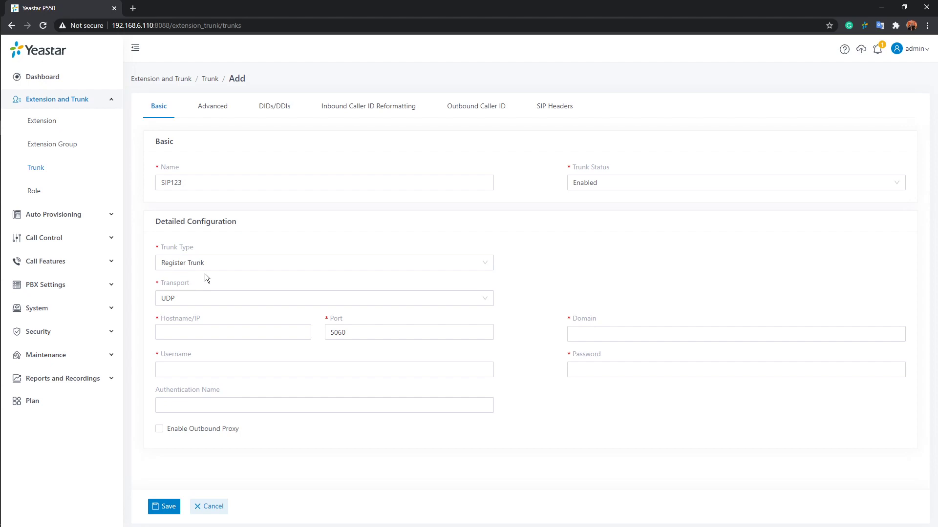
Step: Change SIP123's trunk type to Peer Trunk, leaving Hostname/IP and Domain blank
{"action": "left_click", "coordinate": [239, 325]}
{"action": "left_click", "coordinate": [608, 335]}
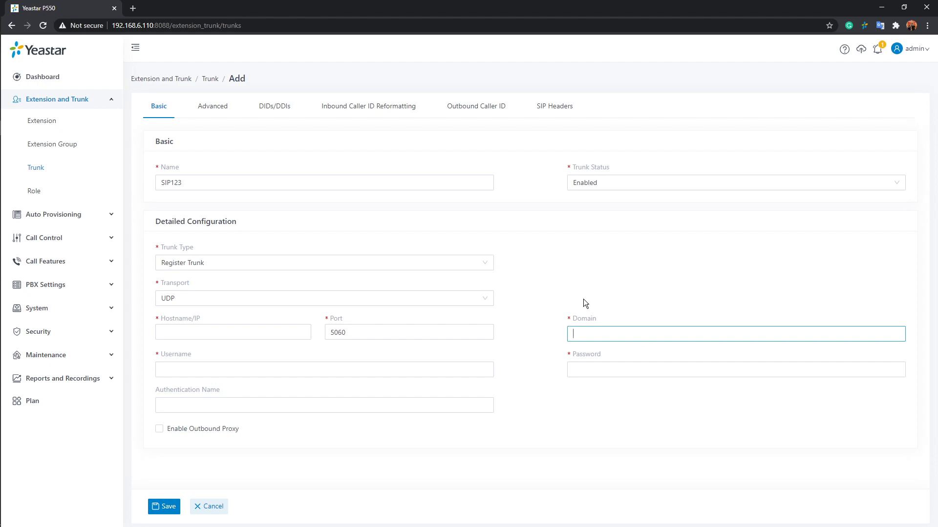
{"action": "left_click", "coordinate": [488, 262]}
{"action": "left_click", "coordinate": [181, 297]}
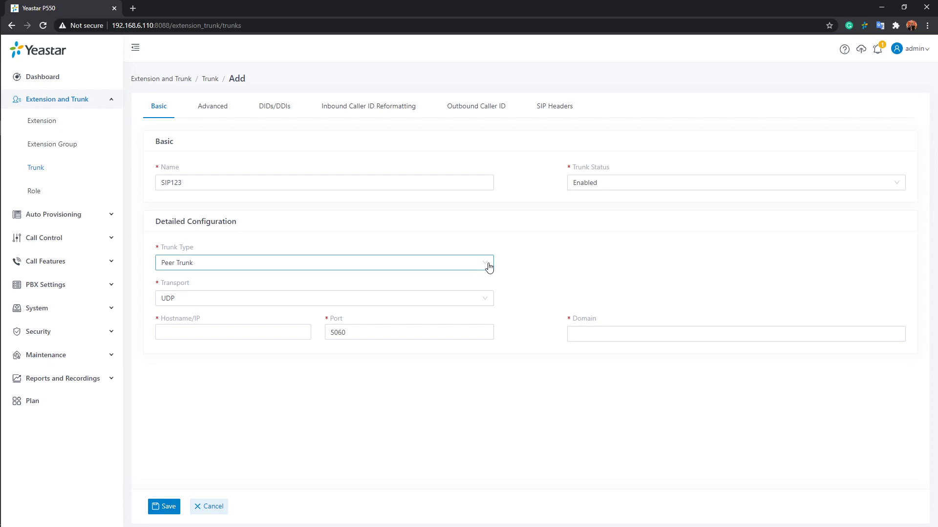
Step: Change SIP123's trunk type to Account Trunk
{"action": "left_click", "coordinate": [489, 266]}
{"action": "left_click", "coordinate": [184, 315]}
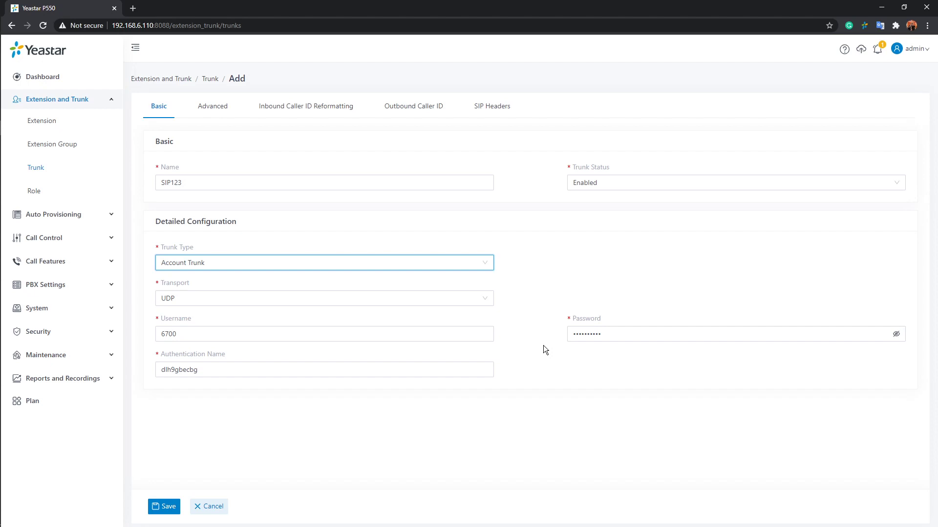
{"action": "left_click", "coordinate": [404, 19]}
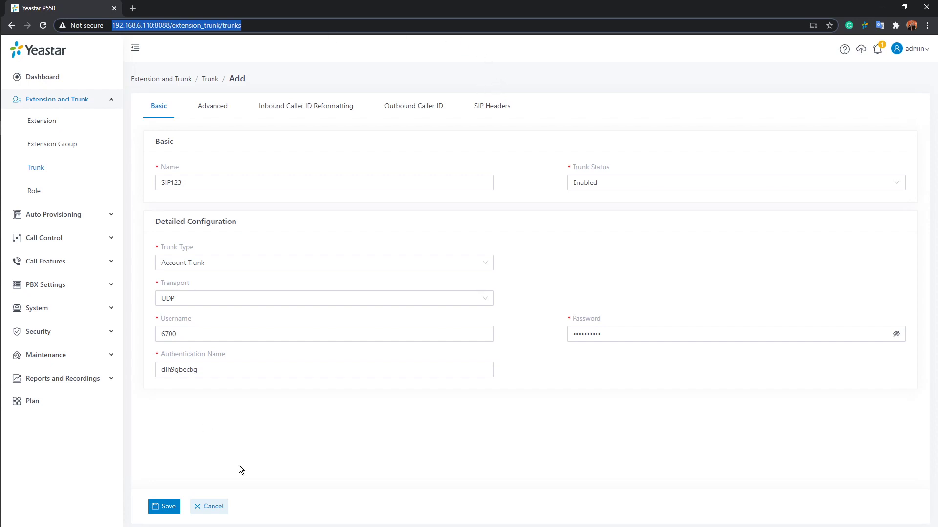
Step: Save the SIP123 Account Trunk and expand Call Control in the sidebar
{"action": "left_click", "coordinate": [166, 506]}
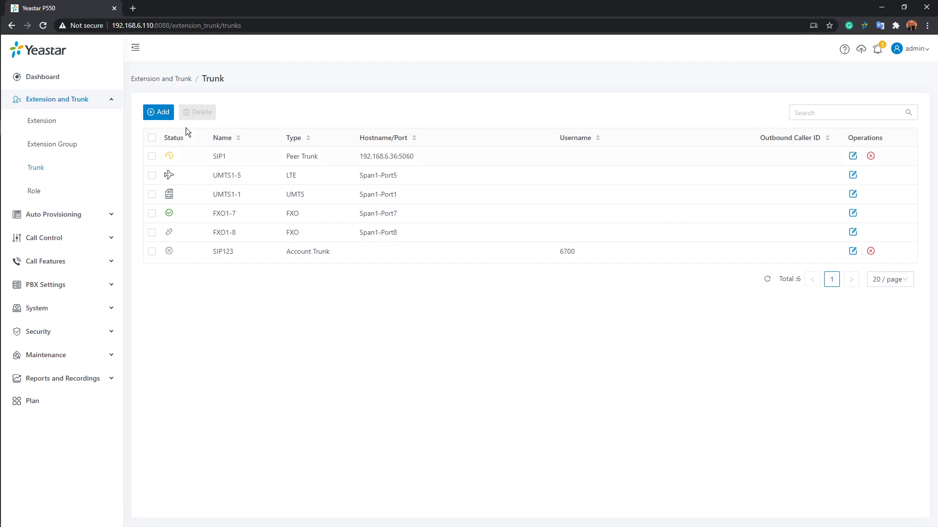
{"action": "left_click", "coordinate": [83, 103]}
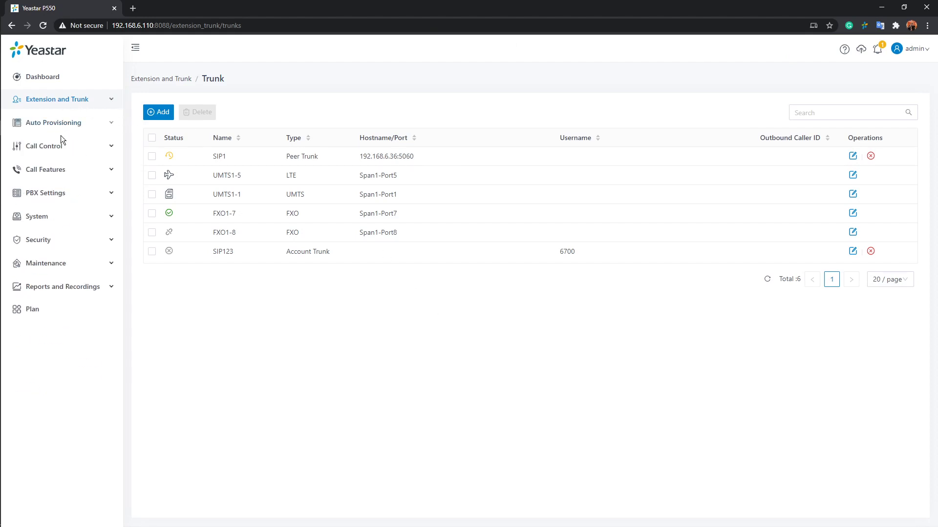
{"action": "left_click", "coordinate": [63, 146]}
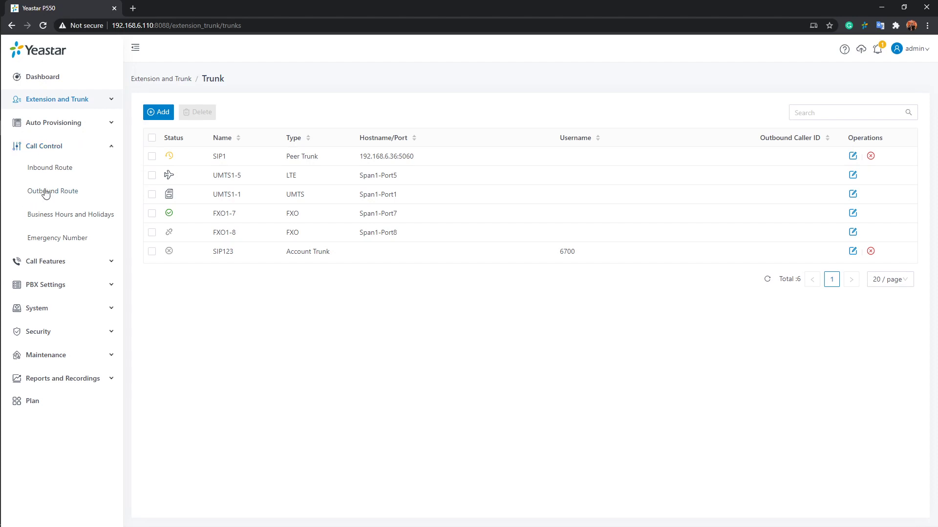
Step: Go through Inbound Route and Outbound Route to the Business Hours and Holidays page
{"action": "left_click", "coordinate": [58, 174]}
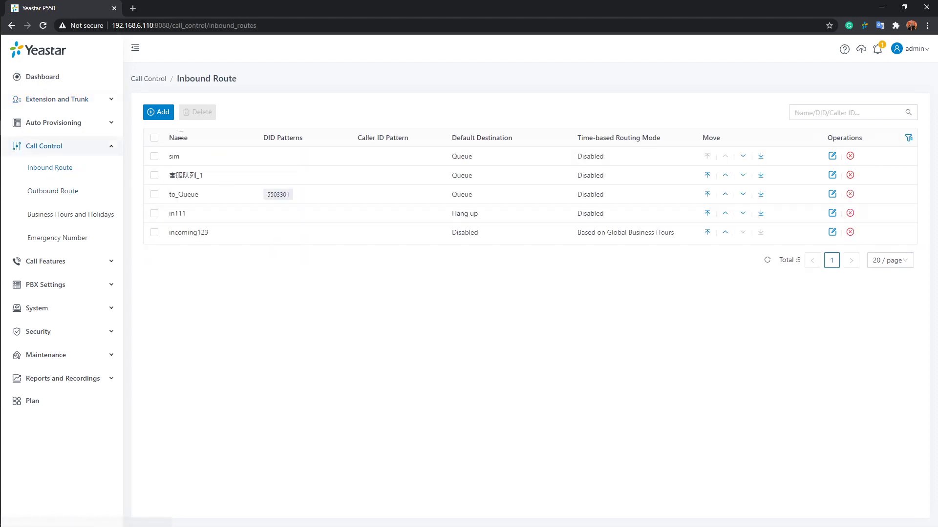
{"action": "left_click", "coordinate": [63, 196]}
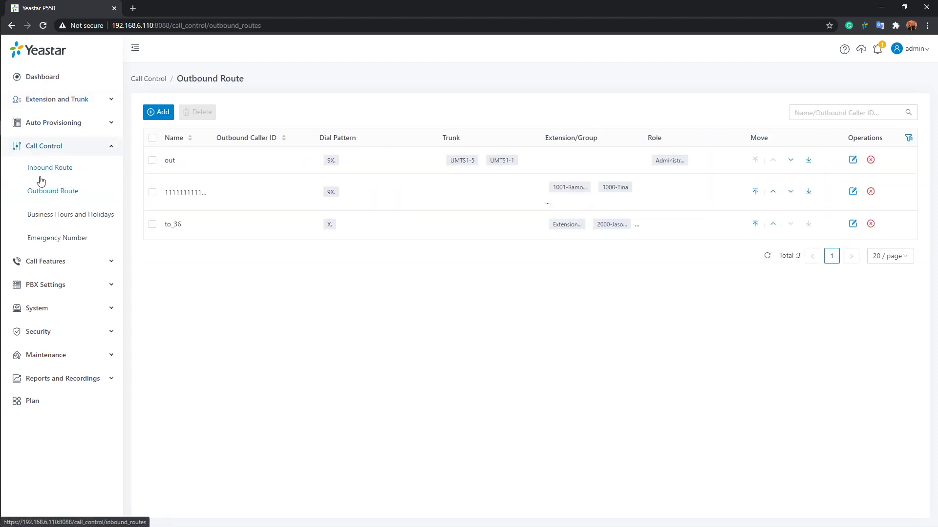
{"action": "left_click", "coordinate": [49, 217]}
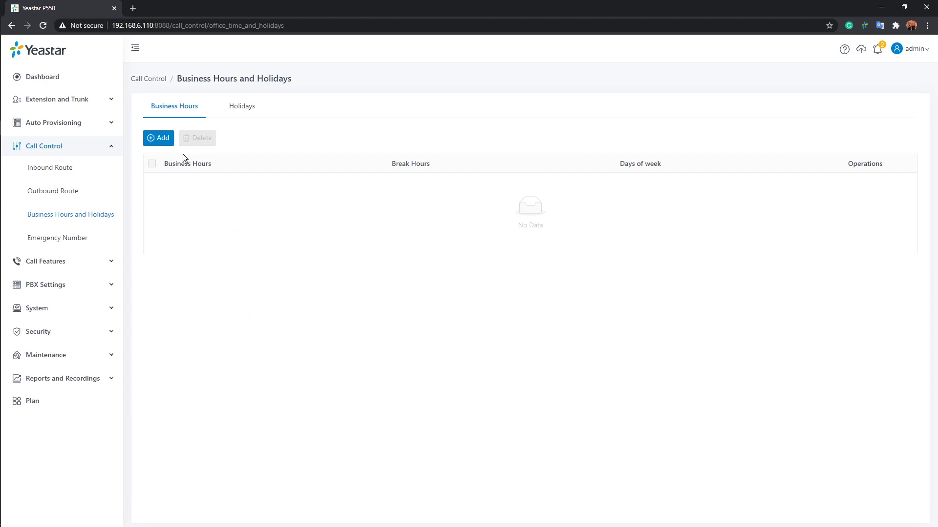
Step: Start a new business-hours entry with working time 09:00 to 18:00
{"action": "left_click", "coordinate": [156, 138]}
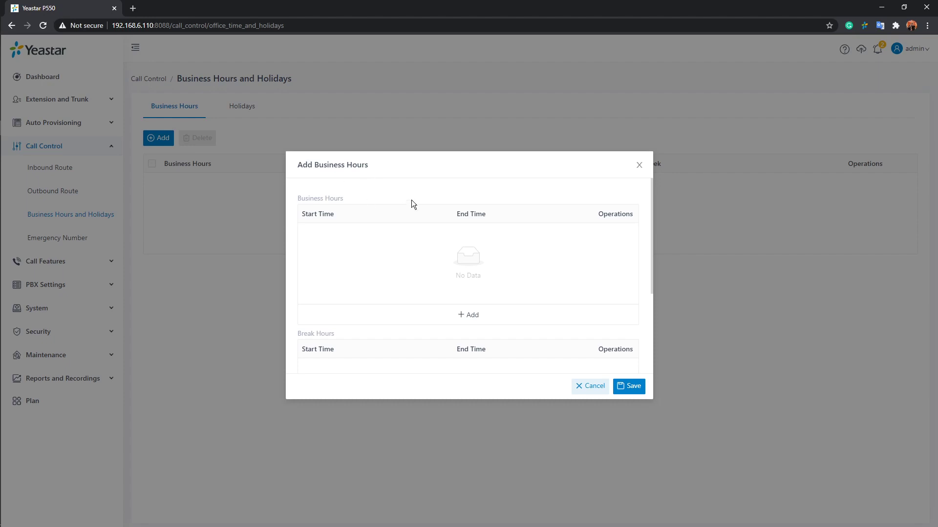
{"action": "left_click", "coordinate": [471, 317]}
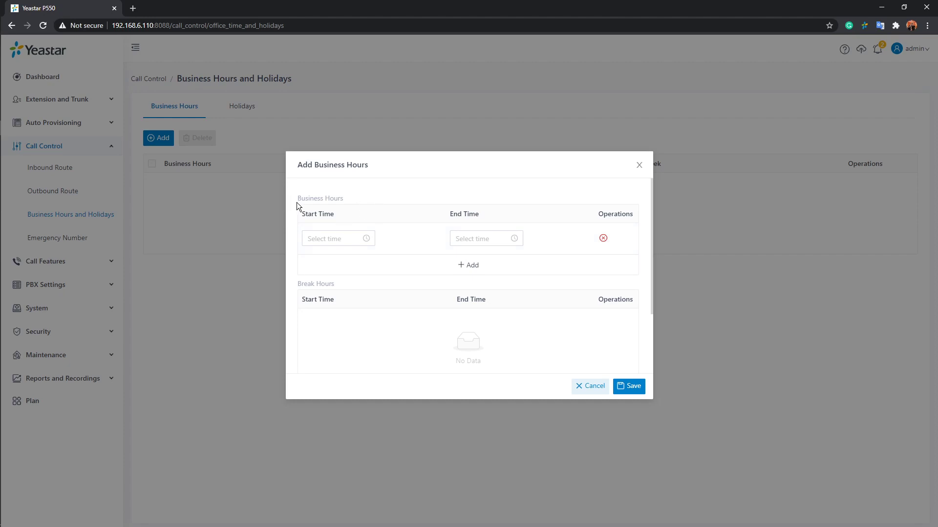
{"action": "left_click", "coordinate": [337, 239]}
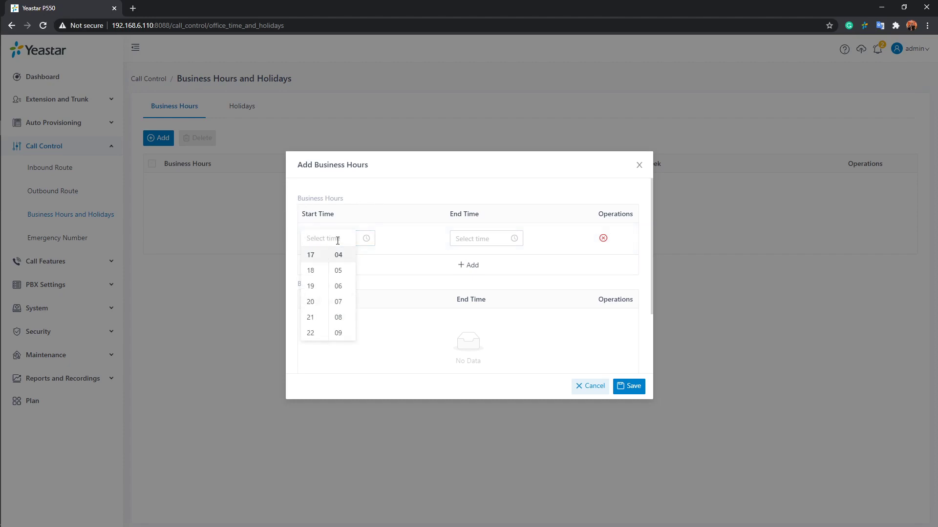
{"action": "scroll", "coordinate": [317, 266], "scroll_direction": "up", "scroll_amount": 6}
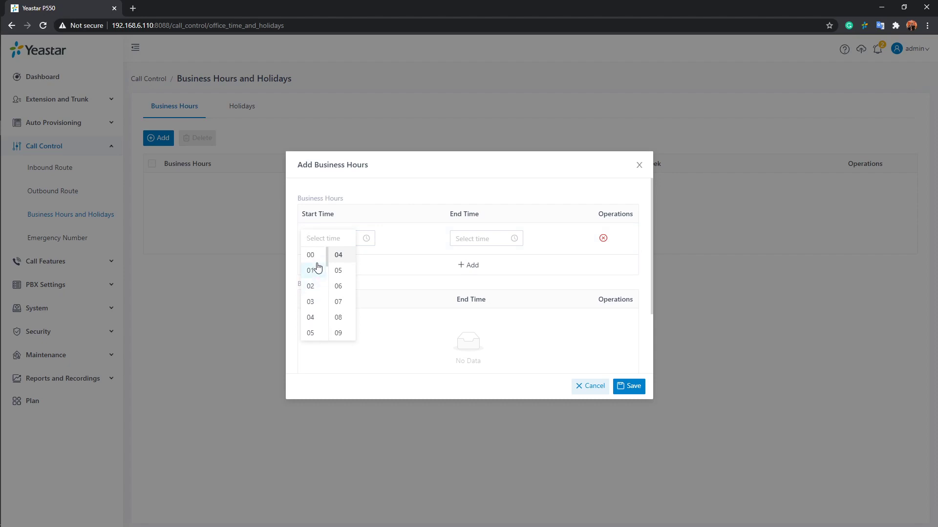
{"action": "scroll", "coordinate": [317, 268], "scroll_direction": "down", "scroll_amount": 1}
{"action": "scroll", "coordinate": [317, 267], "scroll_direction": "down", "scroll_amount": 1}
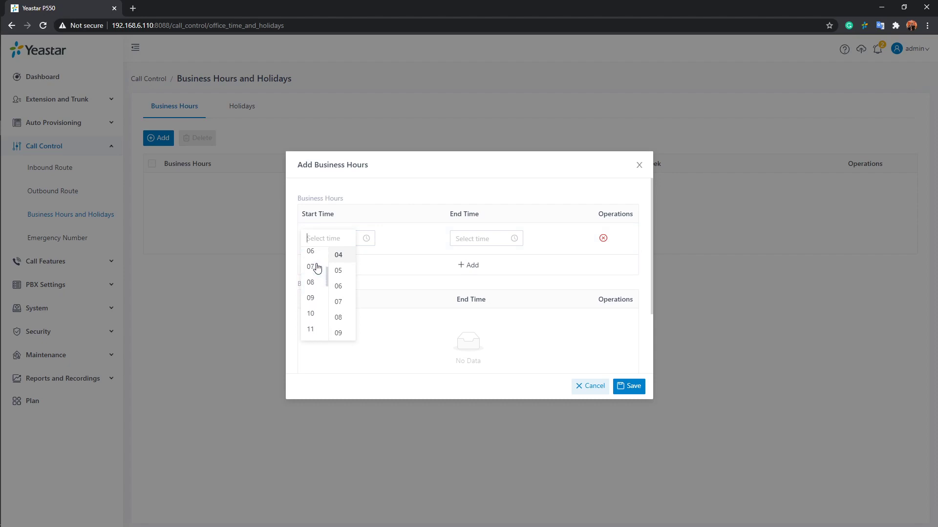
{"action": "left_click", "coordinate": [314, 299]}
{"action": "scroll", "coordinate": [344, 267], "scroll_direction": "up", "scroll_amount": 2}
{"action": "left_click", "coordinate": [338, 255]}
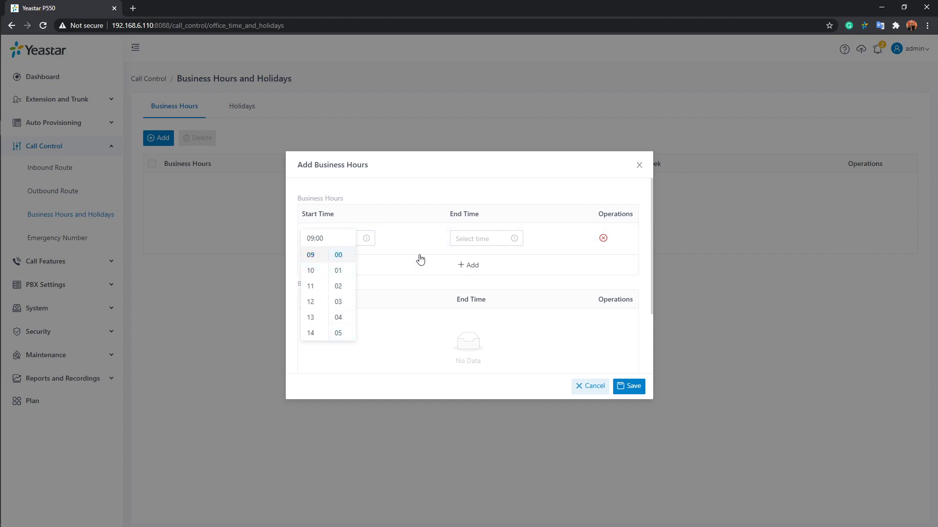
{"action": "left_click", "coordinate": [420, 259]}
{"action": "left_click", "coordinate": [492, 239]}
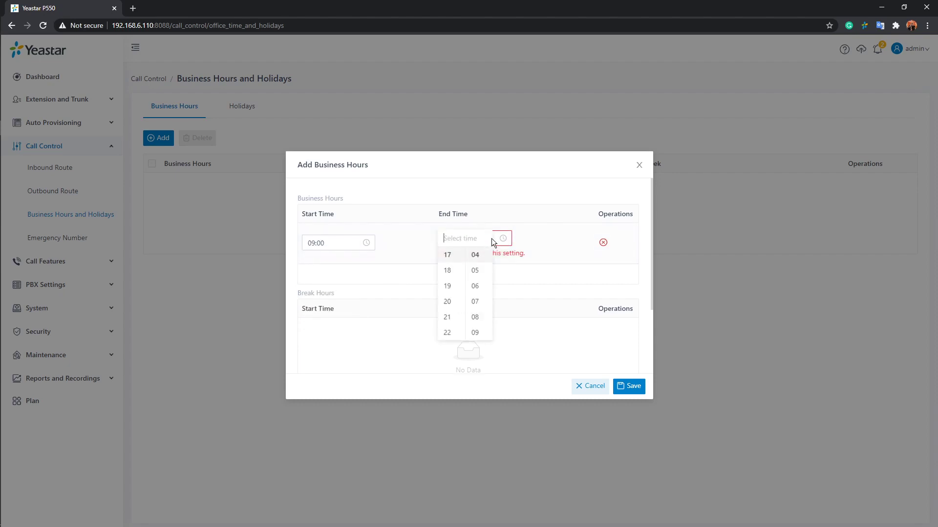
{"action": "left_click", "coordinate": [448, 271]}
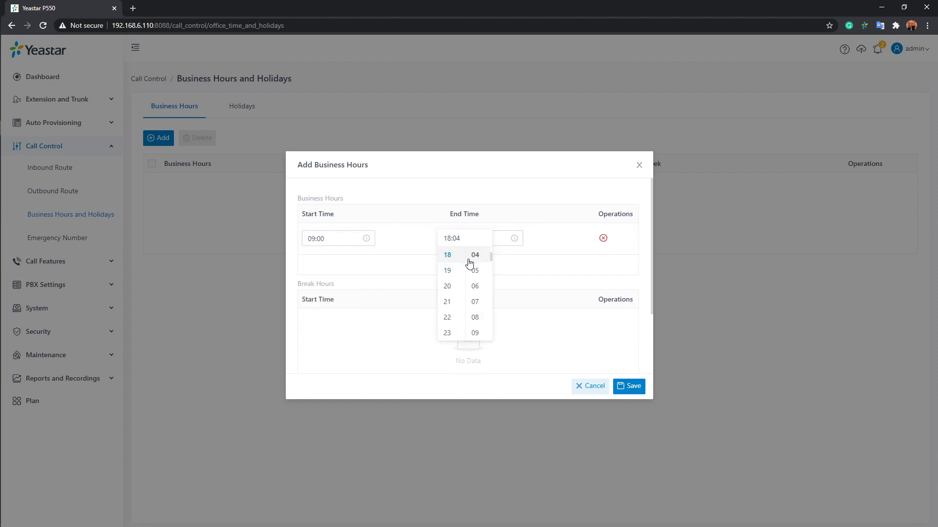
{"action": "left_click", "coordinate": [553, 241]}
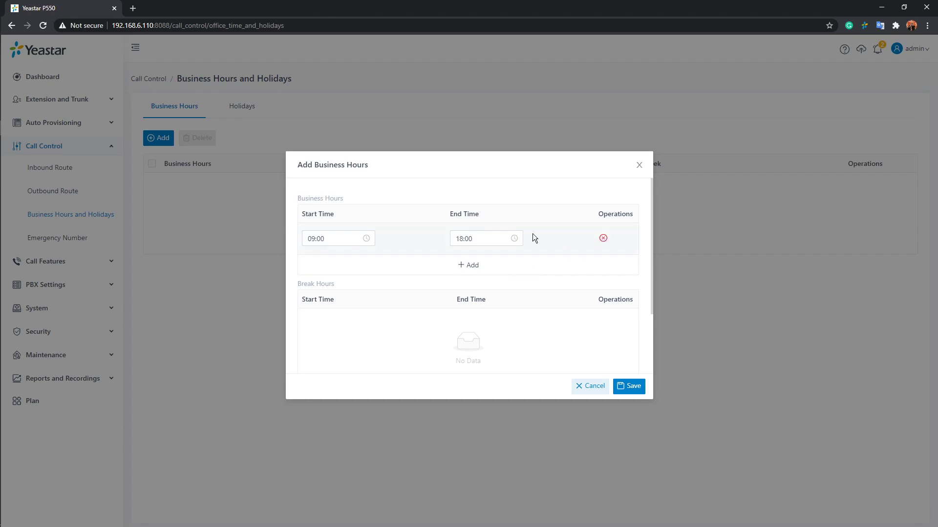
Step: Add a 12:00–13:00 break period to the business hours
{"action": "scroll", "coordinate": [590, 256], "scroll_direction": "down", "scroll_amount": 1}
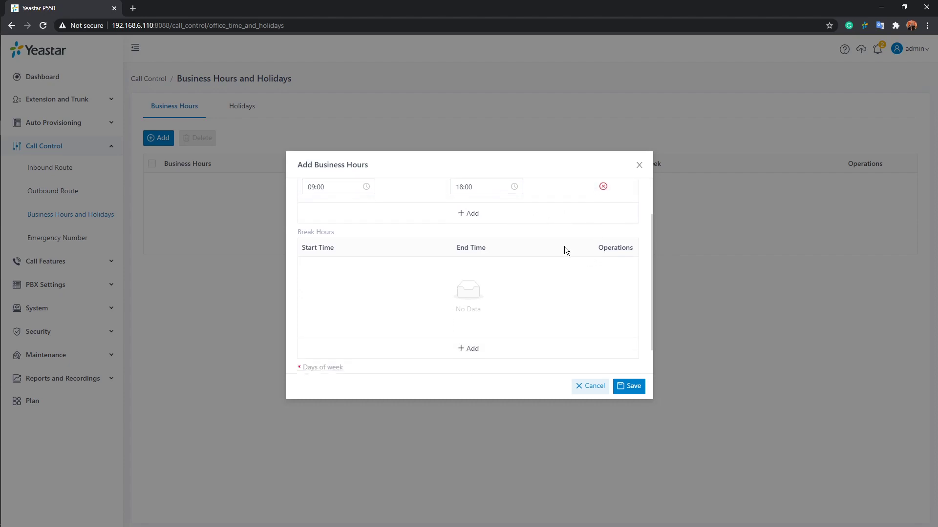
{"action": "scroll", "coordinate": [564, 249], "scroll_direction": "down", "scroll_amount": 1}
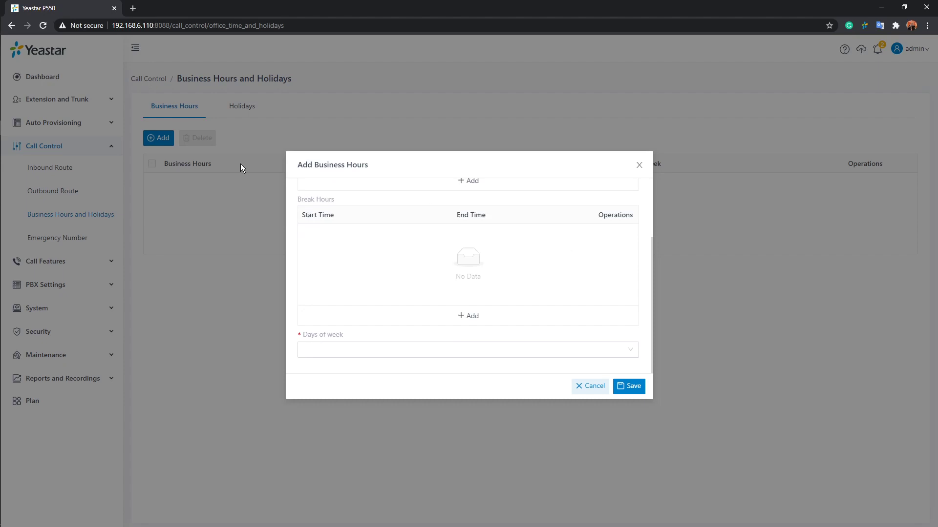
{"action": "left_click", "coordinate": [477, 319]}
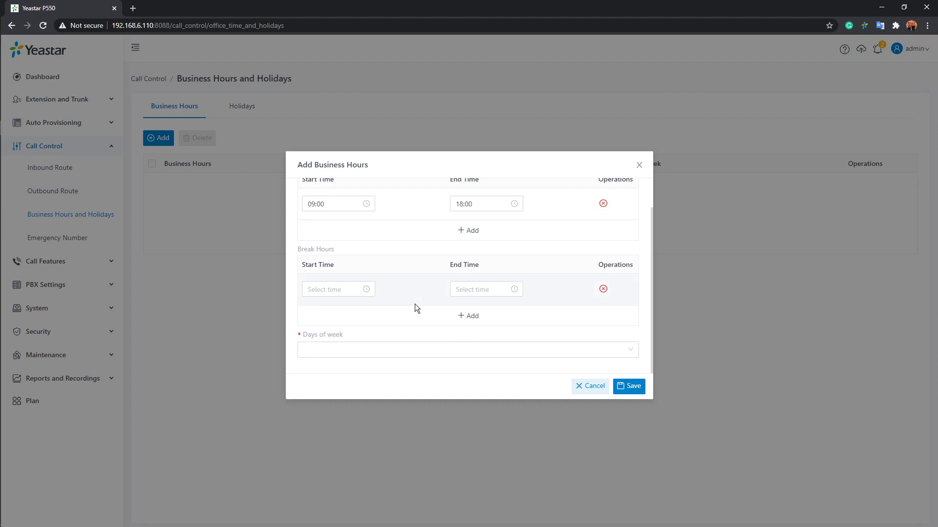
{"action": "scroll", "coordinate": [416, 304], "scroll_direction": "up", "scroll_amount": 1}
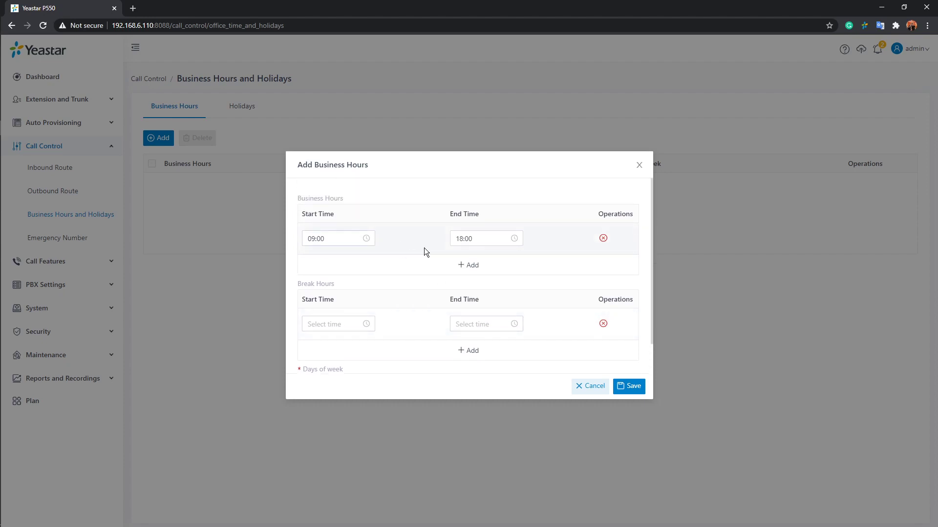
{"action": "scroll", "coordinate": [426, 251], "scroll_direction": "down", "scroll_amount": 1}
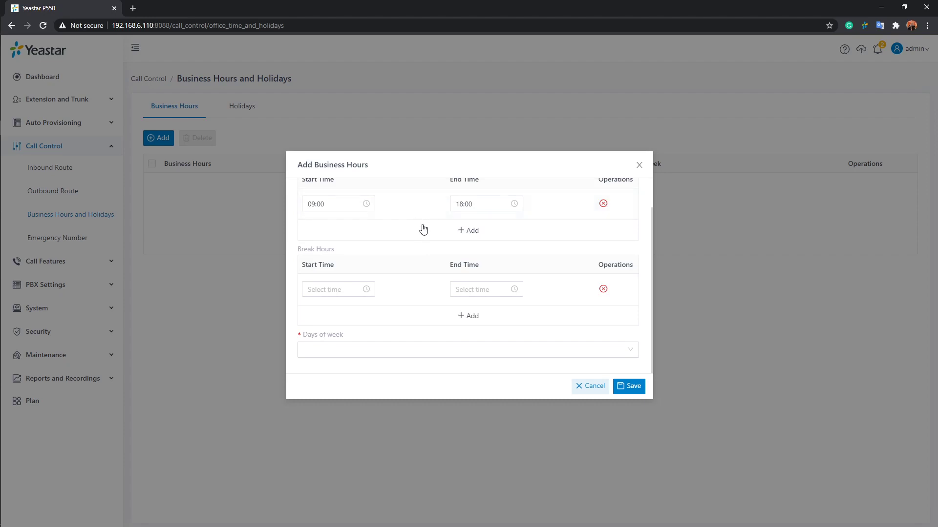
{"action": "left_click", "coordinate": [352, 288]}
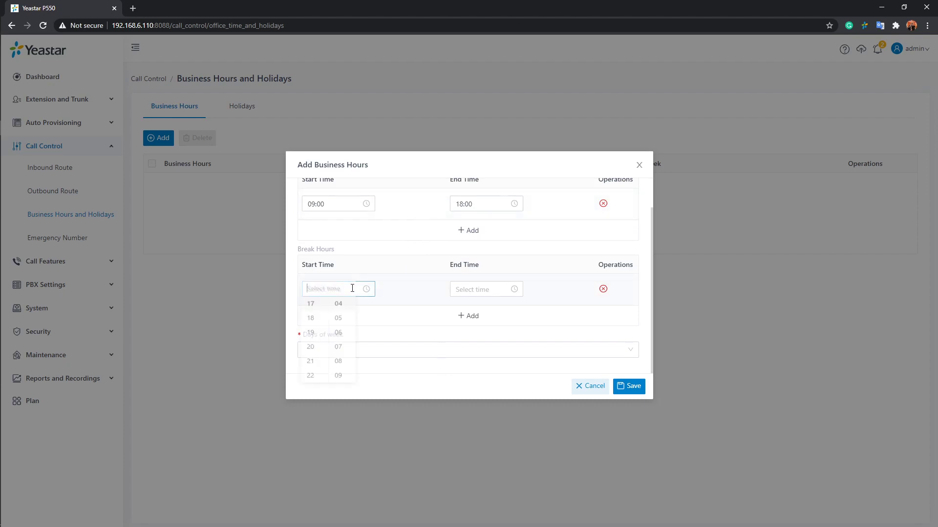
{"action": "scroll", "coordinate": [318, 318], "scroll_direction": "up", "scroll_amount": 3}
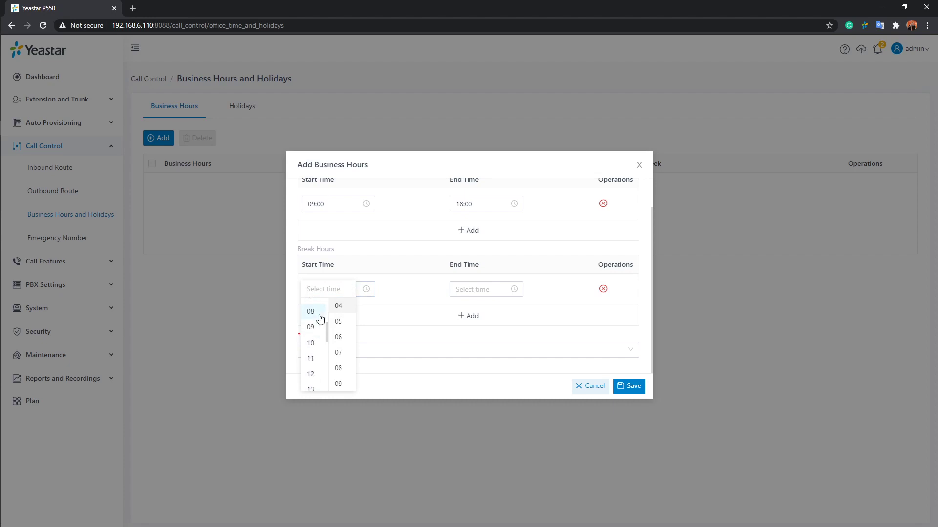
{"action": "scroll", "coordinate": [320, 319], "scroll_direction": "down", "scroll_amount": 1}
{"action": "left_click", "coordinate": [313, 326]}
{"action": "scroll", "coordinate": [339, 324], "scroll_direction": "up", "scroll_amount": 1}
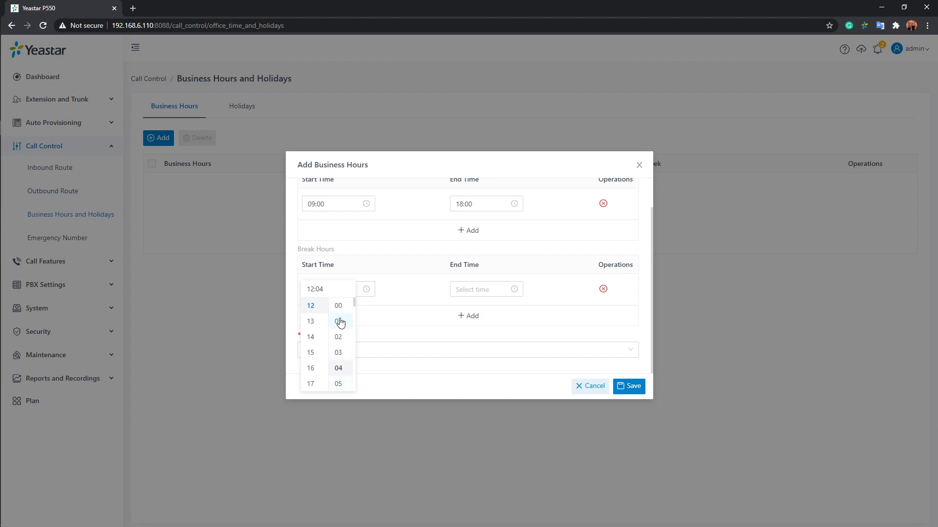
{"action": "left_click", "coordinate": [338, 305]}
{"action": "left_click", "coordinate": [473, 288]}
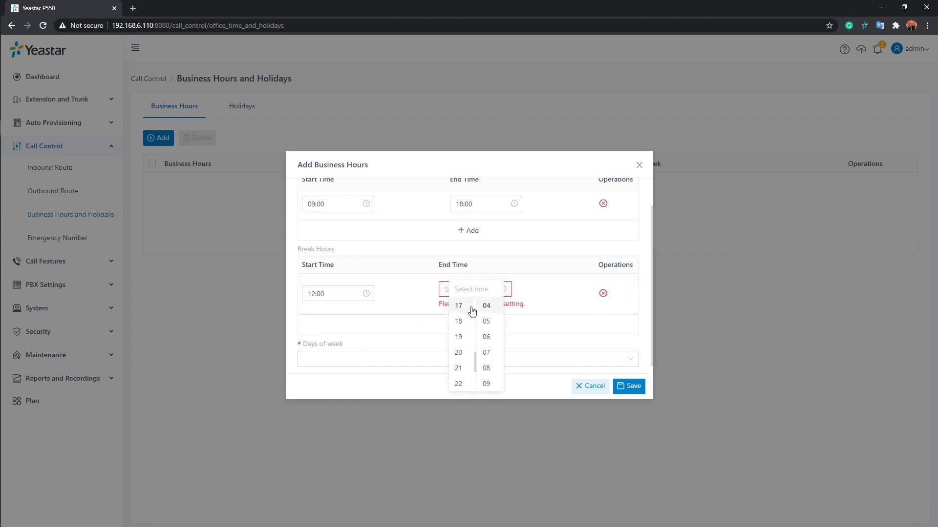
{"action": "scroll", "coordinate": [470, 313], "scroll_direction": "up", "scroll_amount": 2}
{"action": "left_click", "coordinate": [462, 347]}
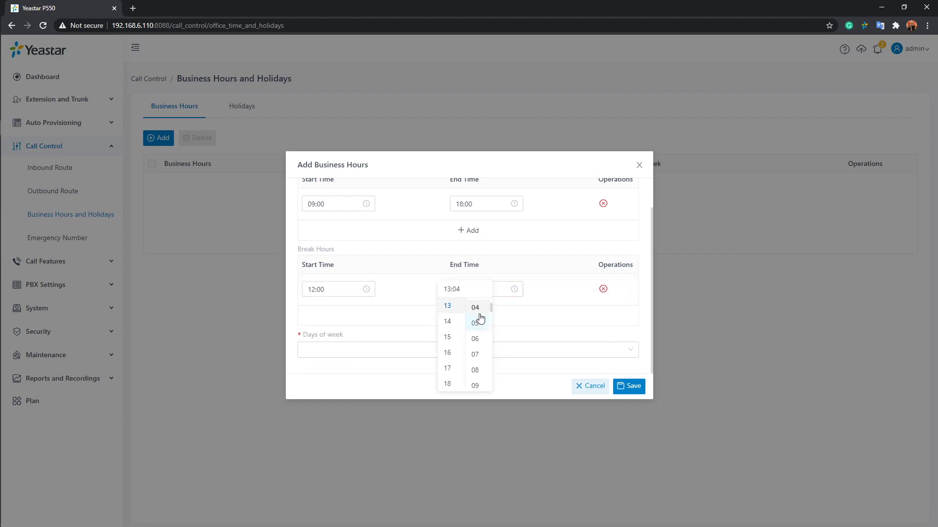
{"action": "scroll", "coordinate": [481, 318], "scroll_direction": "up", "scroll_amount": 1}
{"action": "left_click", "coordinate": [476, 306]}
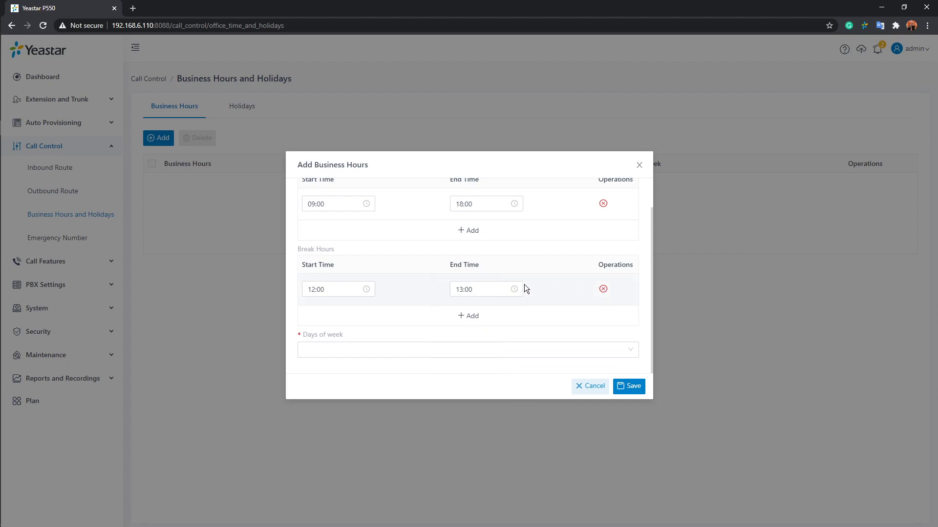
Step: Apply the hours to Monday through Friday and save the entry
{"action": "left_click", "coordinate": [374, 350]}
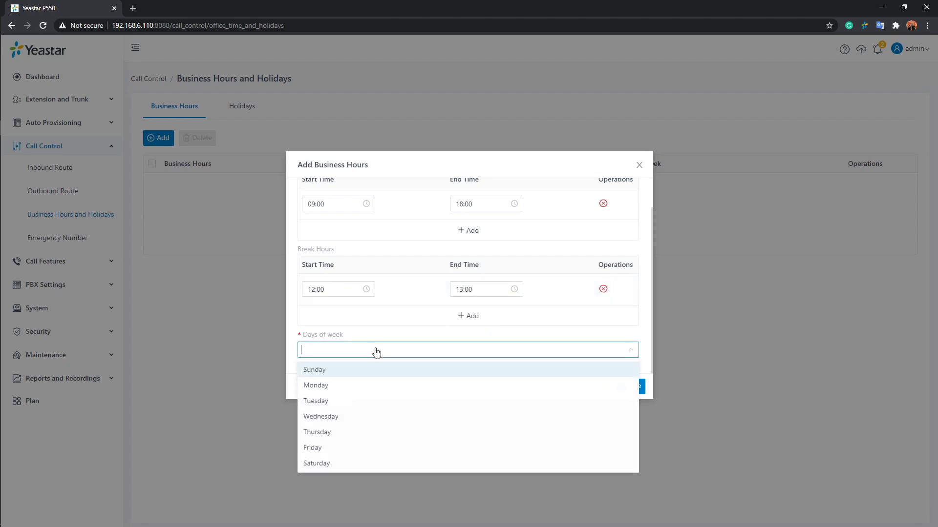
{"action": "left_click", "coordinate": [336, 385]}
{"action": "left_click", "coordinate": [335, 401]}
{"action": "left_click", "coordinate": [335, 416]}
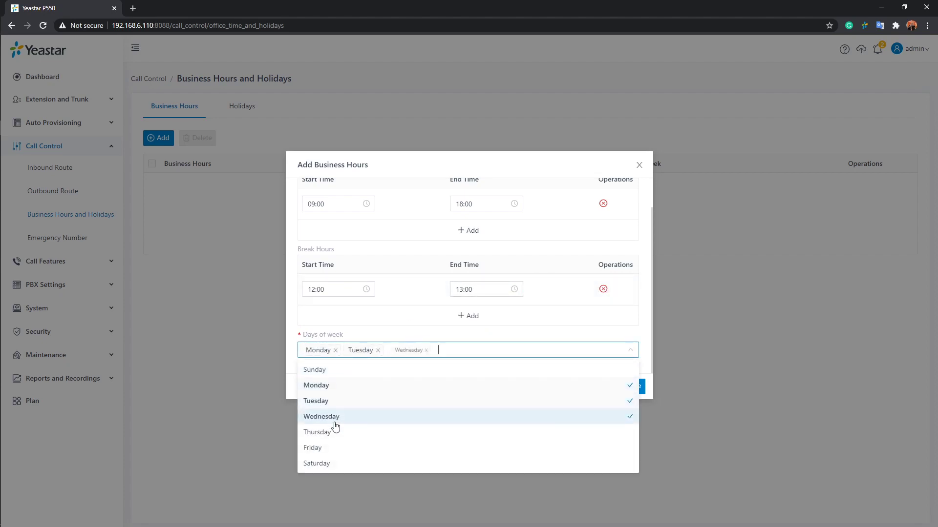
{"action": "left_click", "coordinate": [334, 433]}
{"action": "left_click", "coordinate": [335, 448]}
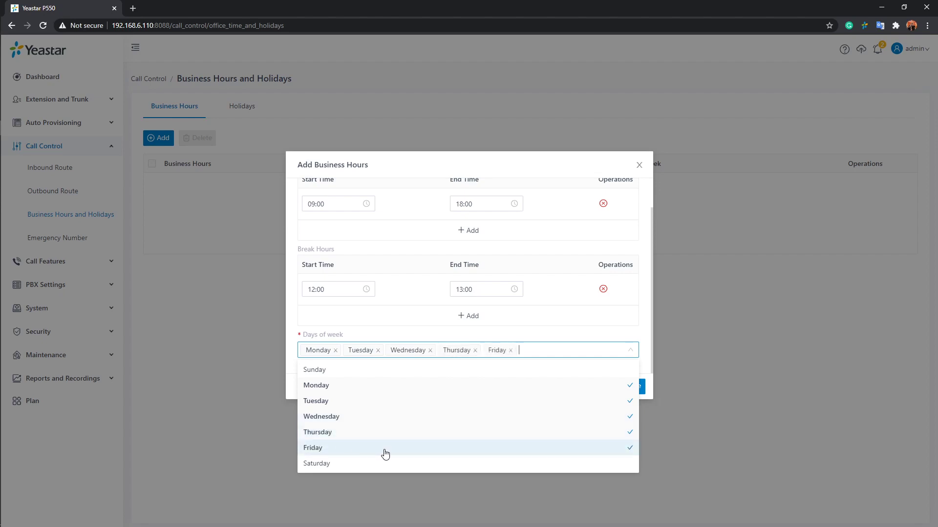
{"action": "left_click", "coordinate": [570, 331]}
{"action": "left_click", "coordinate": [637, 390]}
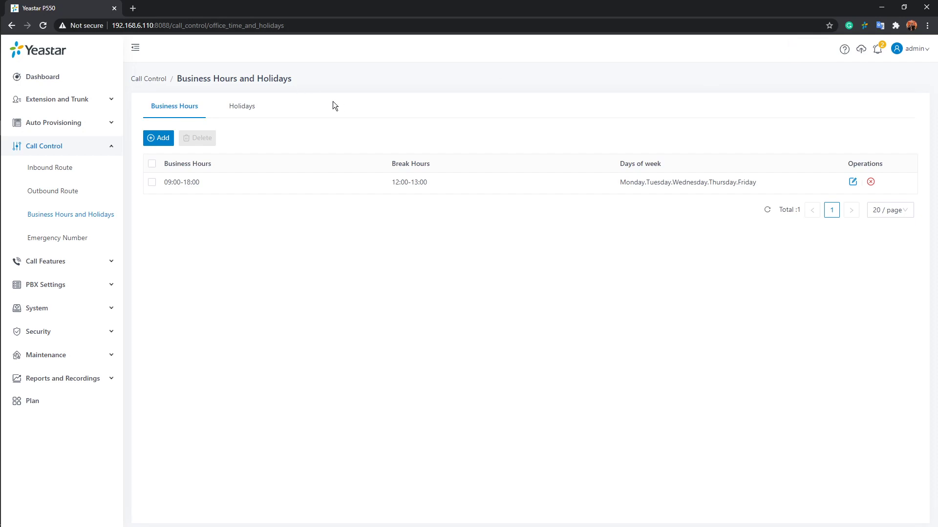
{"action": "left_click", "coordinate": [242, 113]}
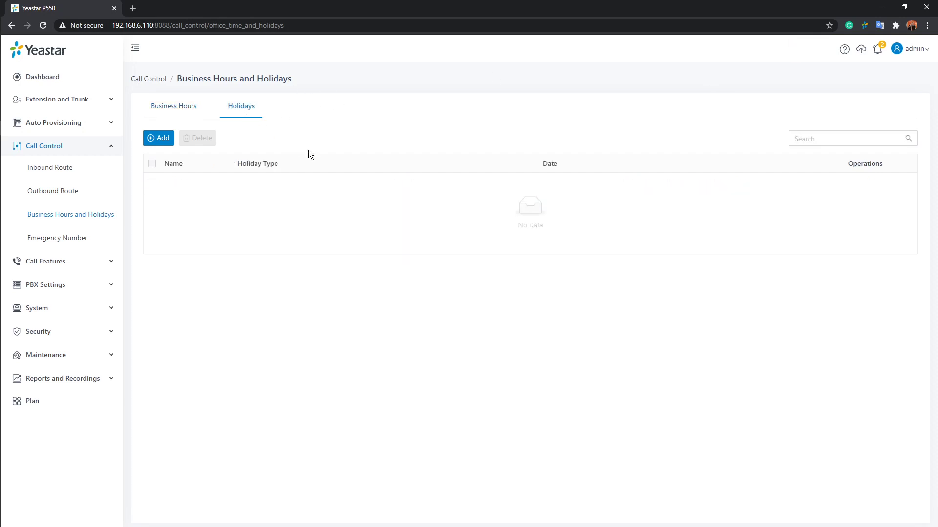
{"action": "left_click", "coordinate": [165, 139]}
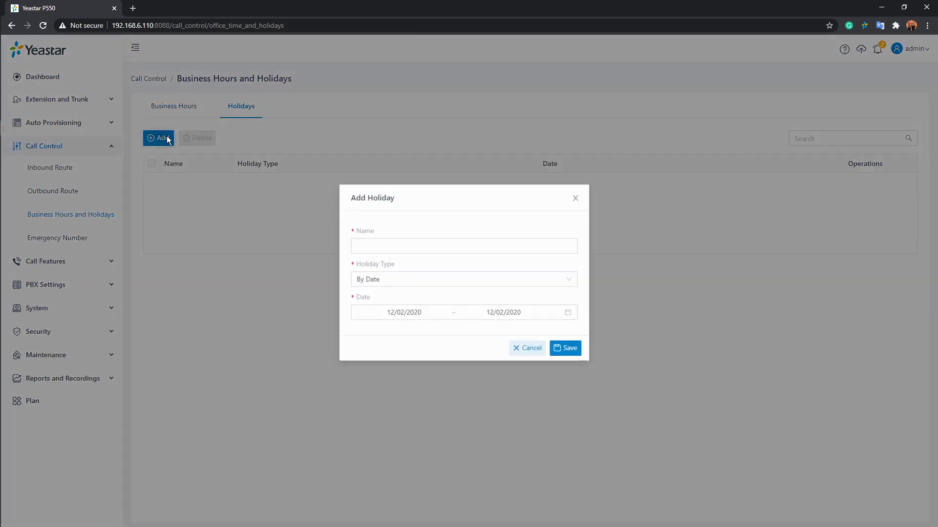
{"action": "left_click", "coordinate": [457, 247]}
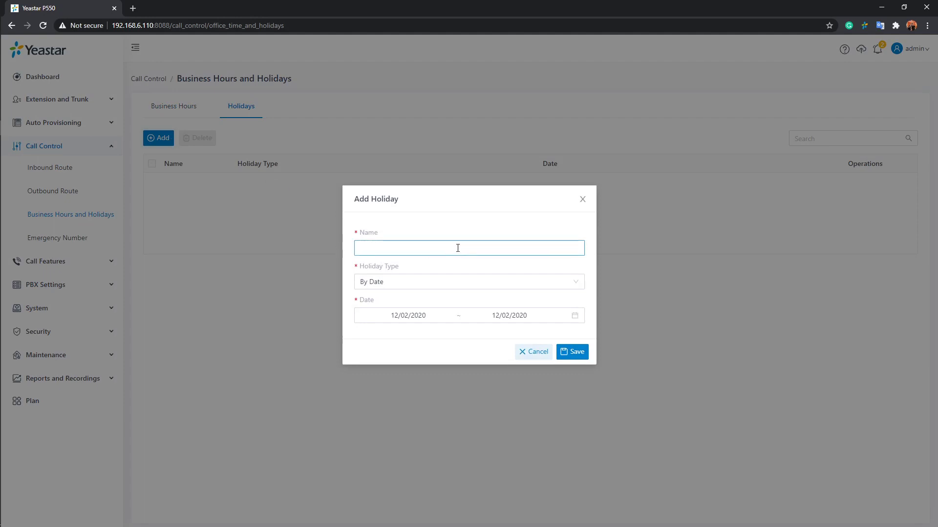
{"action": "left_click", "coordinate": [426, 285]}
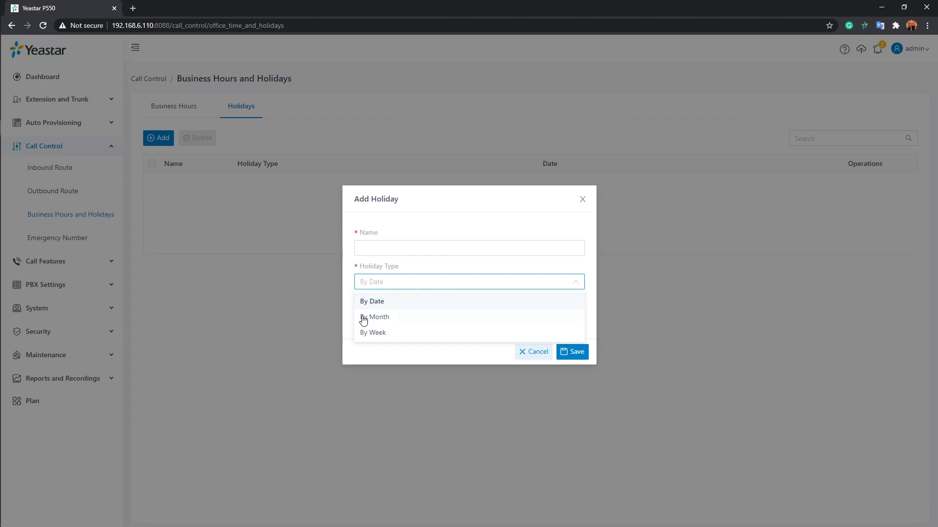
{"action": "left_click", "coordinate": [442, 359]}
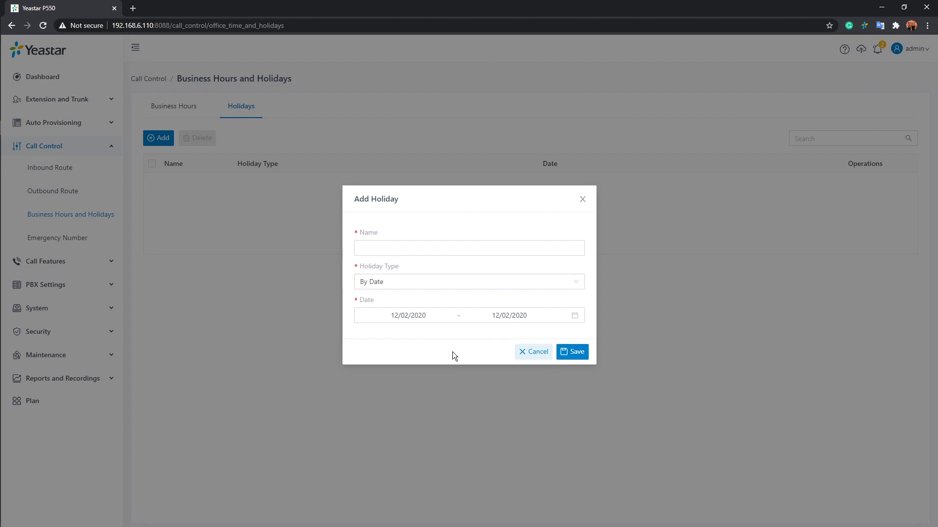
{"action": "left_click", "coordinate": [548, 357]}
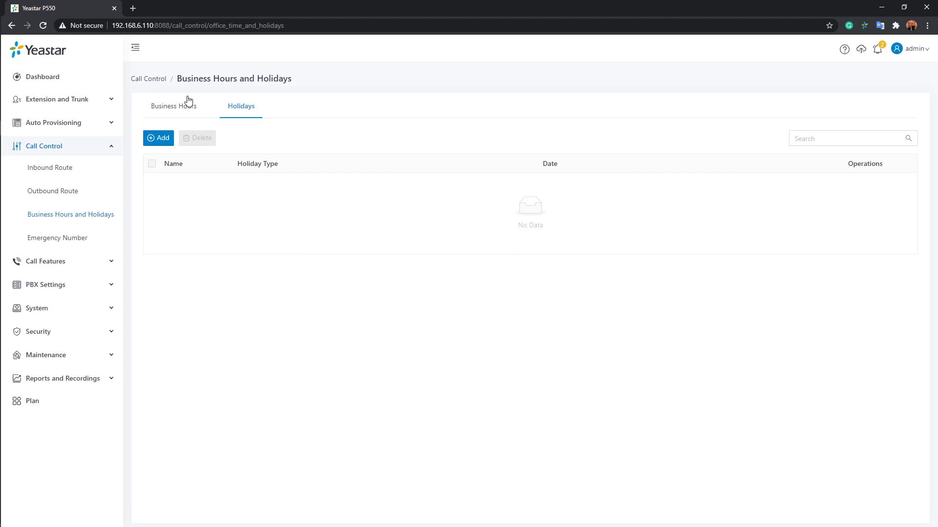
{"action": "left_click", "coordinate": [176, 106]}
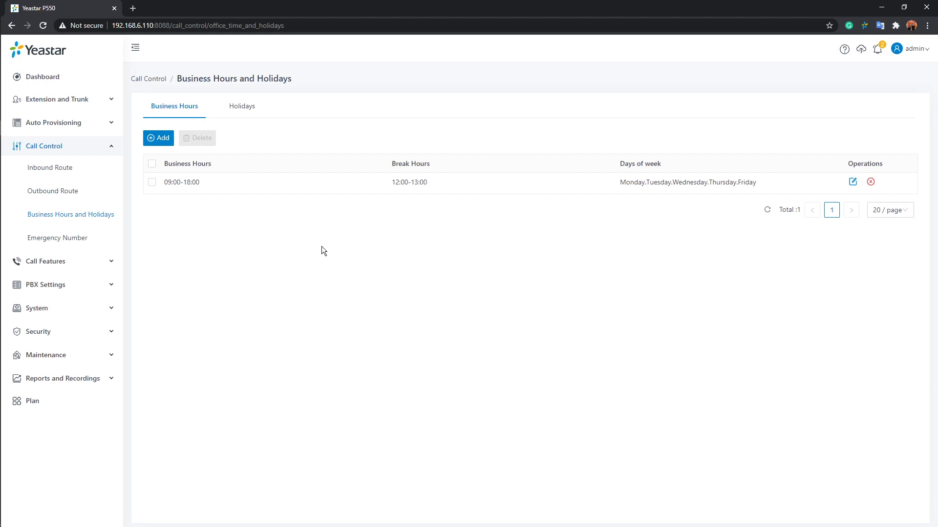
Step: From the Inbound Route list, add a route named incoming123 and scroll to its Trunk section
{"action": "left_click", "coordinate": [67, 175]}
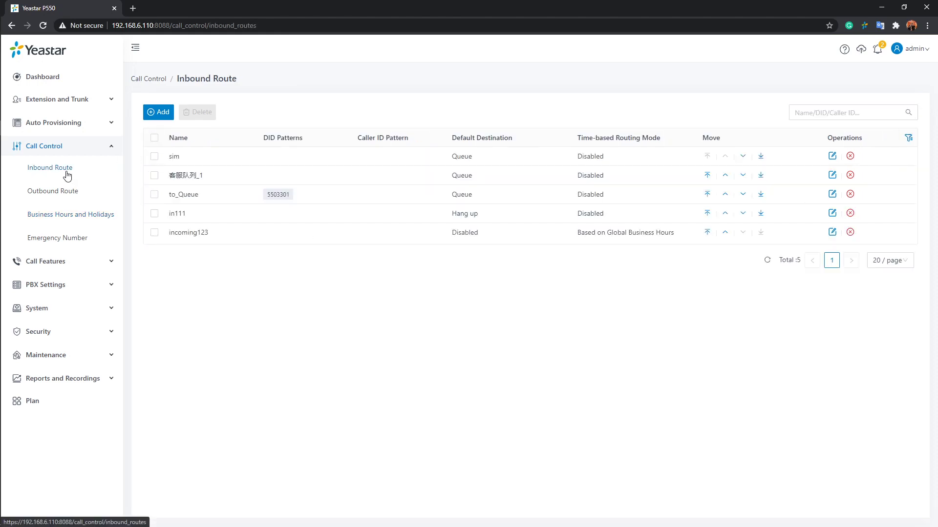
{"action": "left_click", "coordinate": [160, 111]}
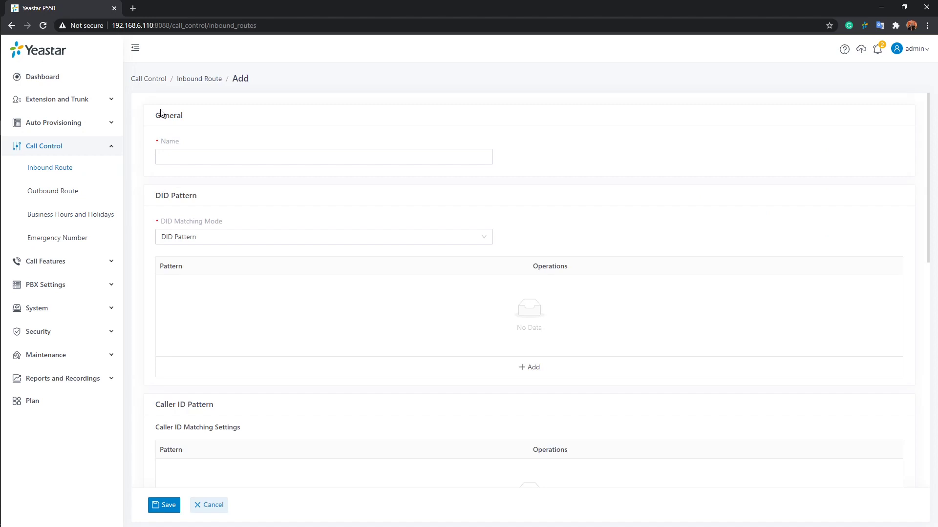
{"action": "left_click", "coordinate": [220, 157]}
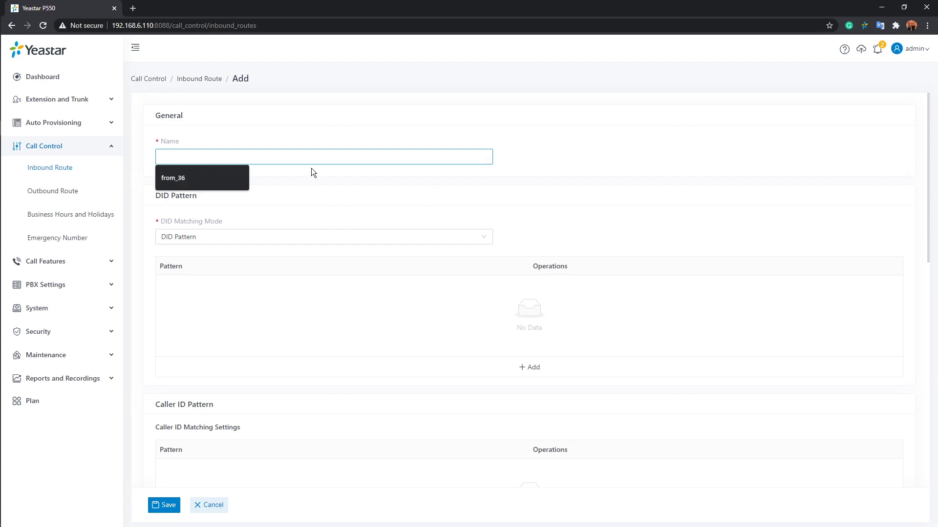
{"action": "type", "text": "inc"}
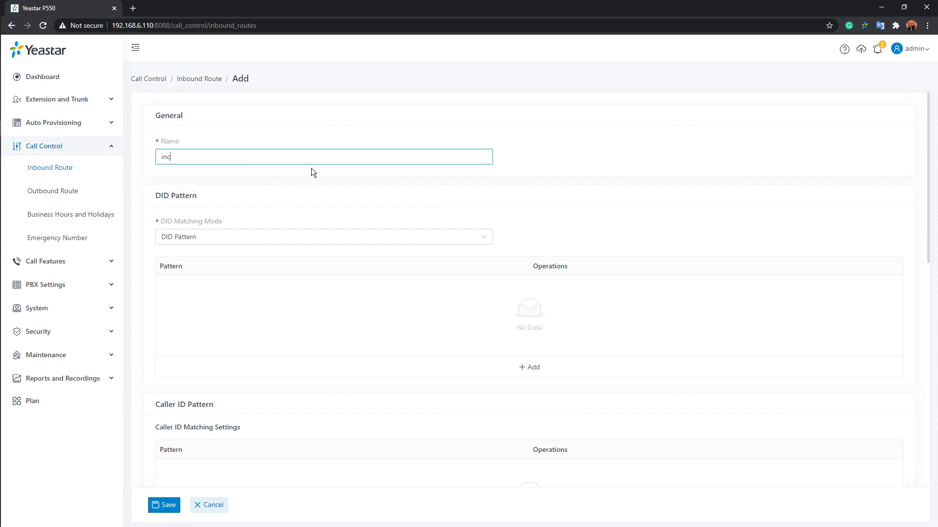
{"action": "type", "text": "oming123"}
{"action": "scroll", "coordinate": [365, 187], "scroll_direction": "down", "scroll_amount": 1}
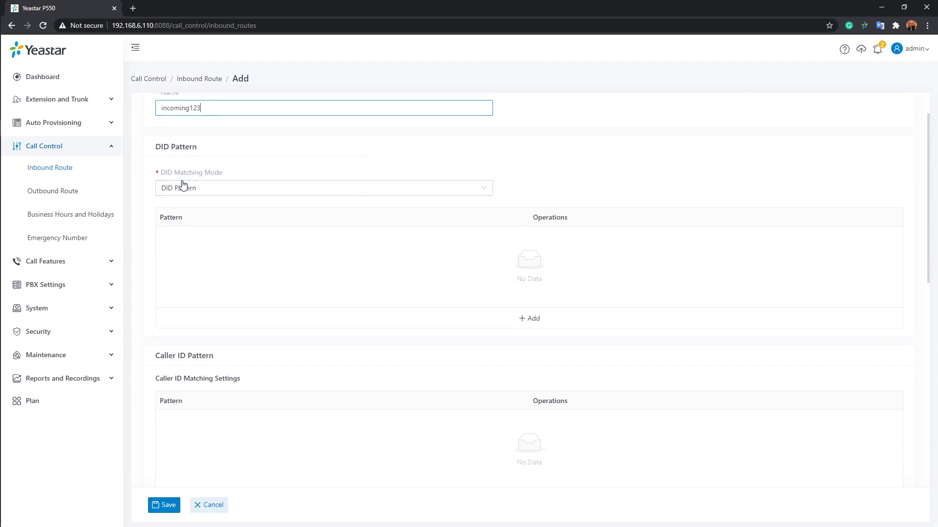
{"action": "mouse_move", "coordinate": [212, 177]}
{"action": "left_click", "coordinate": [590, 190]}
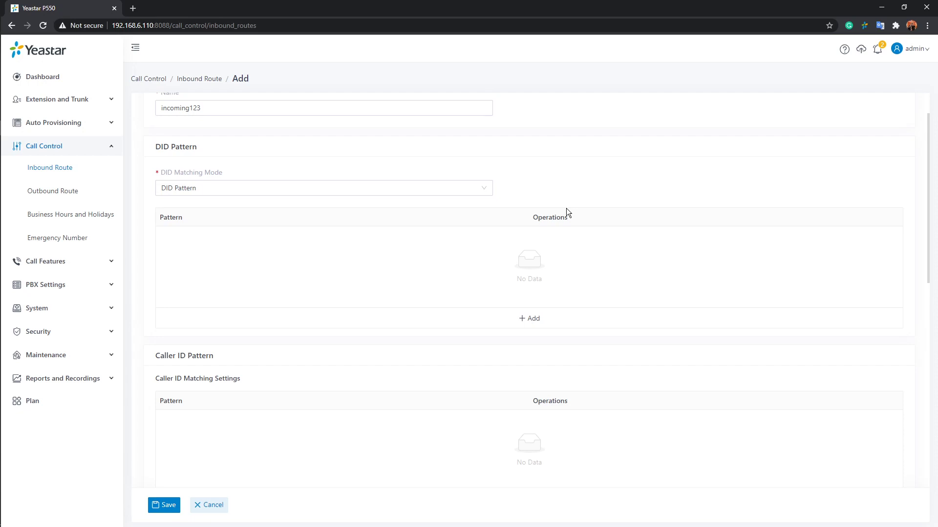
{"action": "scroll", "coordinate": [566, 211], "scroll_direction": "down", "scroll_amount": 3}
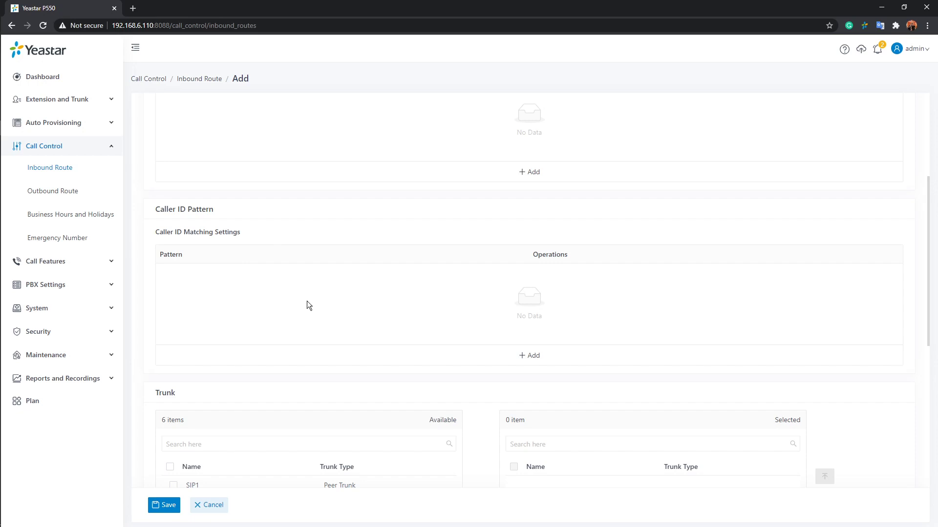
{"action": "scroll", "coordinate": [317, 307], "scroll_direction": "down", "scroll_amount": 1}
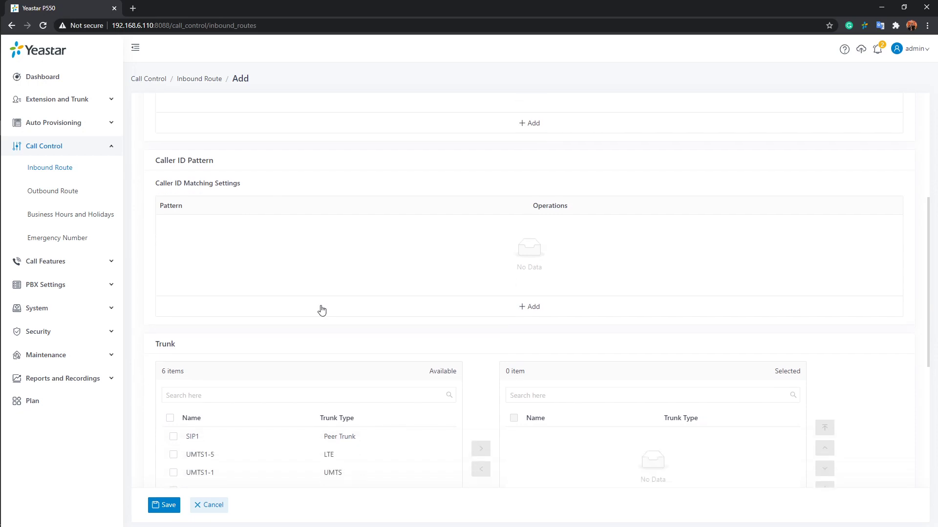
{"action": "scroll", "coordinate": [342, 318], "scroll_direction": "up", "scroll_amount": 3}
{"action": "scroll", "coordinate": [342, 293], "scroll_direction": "up", "scroll_amount": 2}
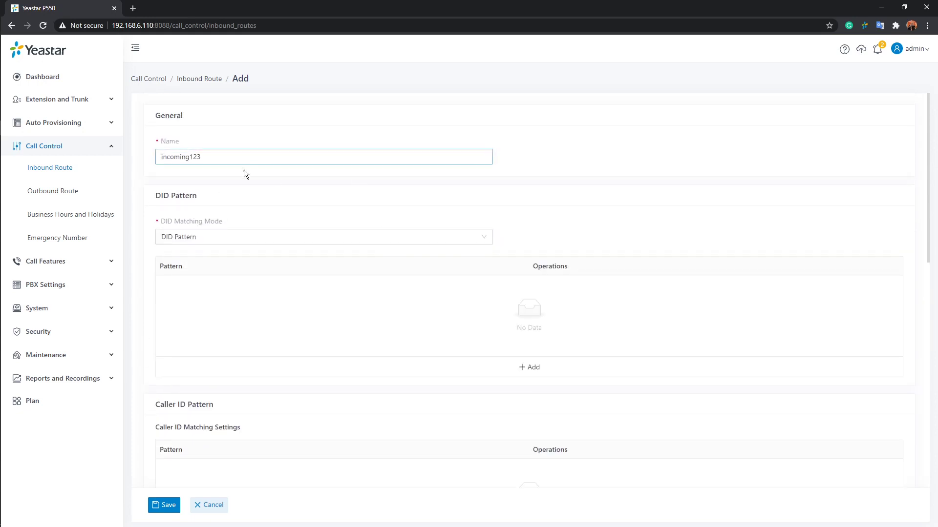
{"action": "scroll", "coordinate": [259, 176], "scroll_direction": "down", "scroll_amount": 1}
{"action": "scroll", "coordinate": [260, 177], "scroll_direction": "down", "scroll_amount": 9}
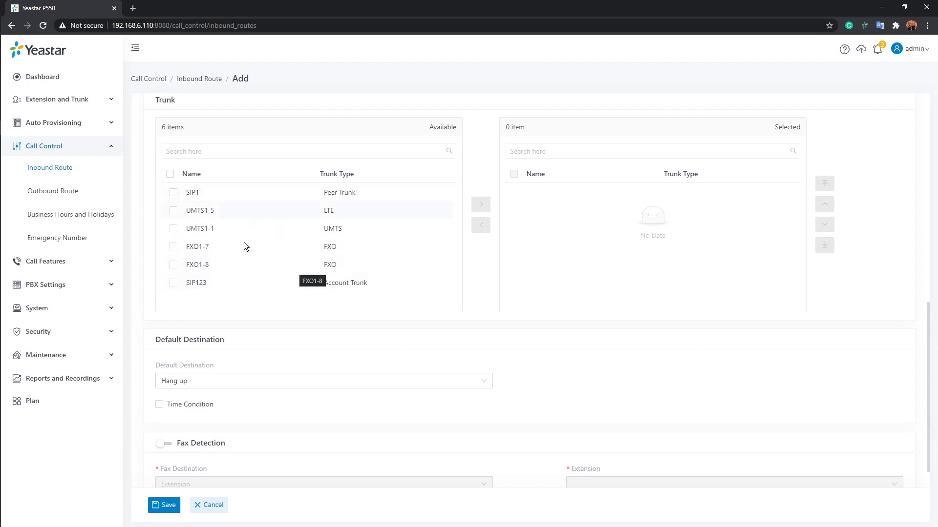
Step: Move trunks SIP1 and FXO1-7 into incoming123's Selected trunk list
{"action": "left_click", "coordinate": [251, 192]}
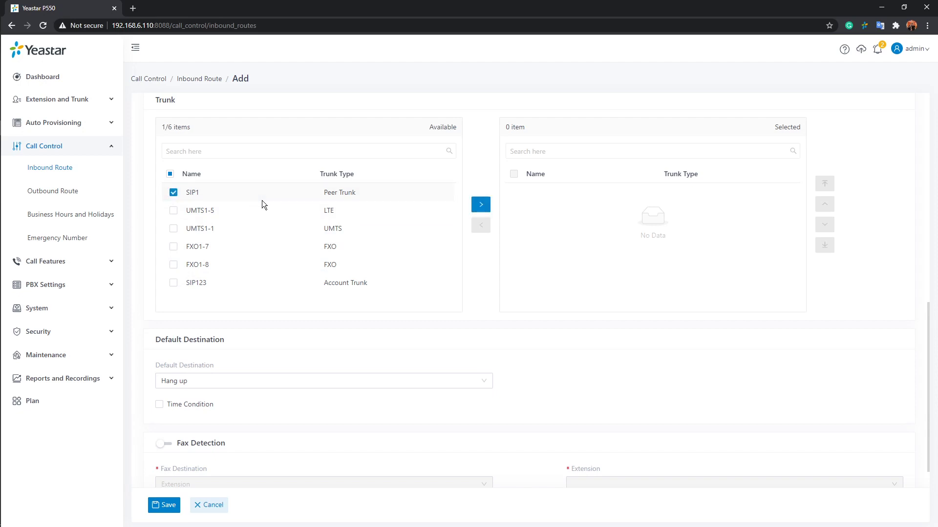
{"action": "left_click", "coordinate": [478, 208]}
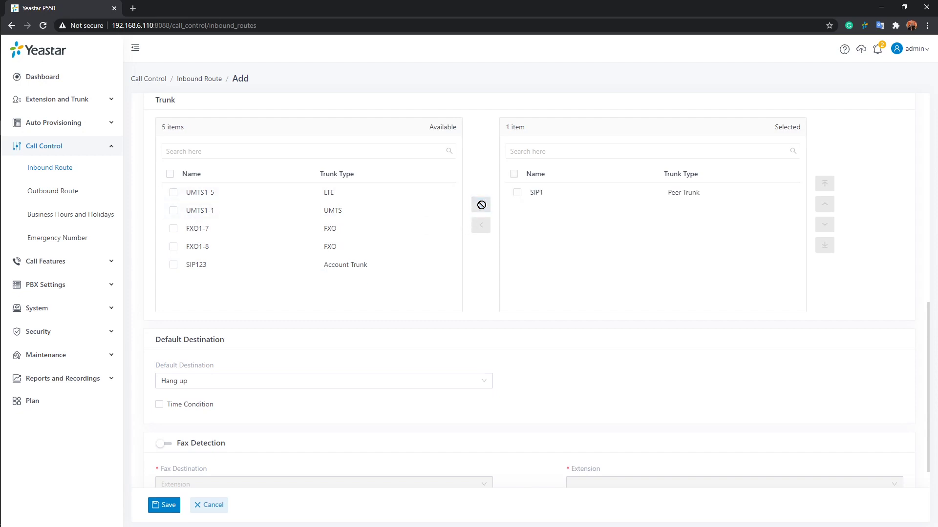
{"action": "left_click", "coordinate": [288, 229]}
{"action": "left_click", "coordinate": [478, 204]}
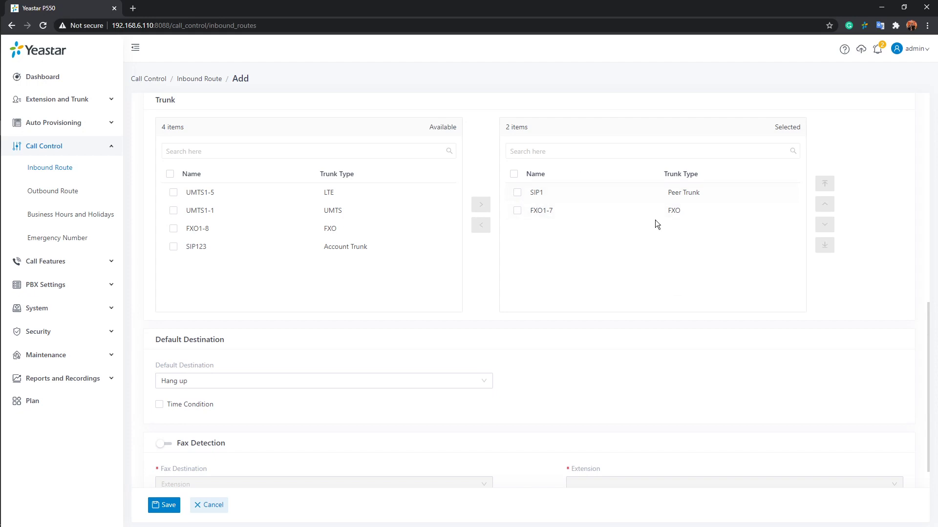
{"action": "scroll", "coordinate": [610, 257], "scroll_direction": "down", "scroll_amount": 1}
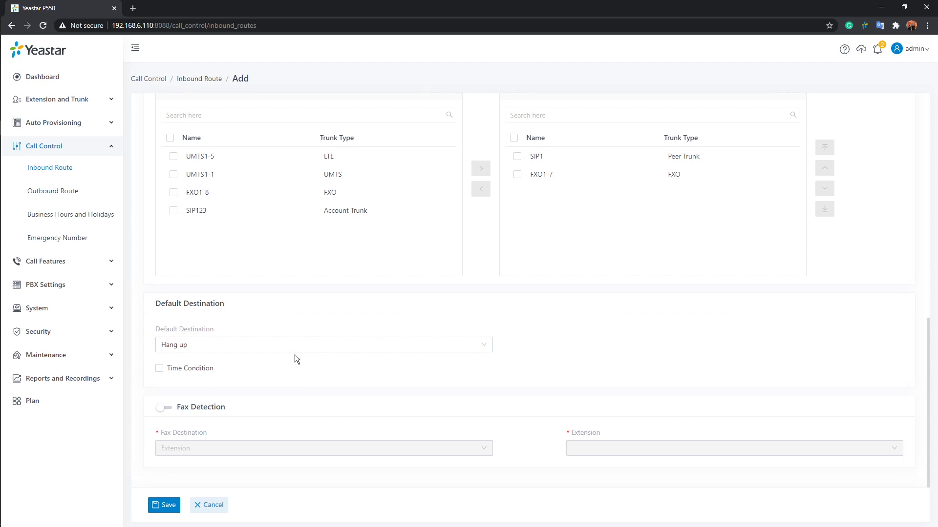
Step: Keep Hang up as the default destination and enable Time Condition on the incoming123 route
{"action": "left_click", "coordinate": [491, 347]}
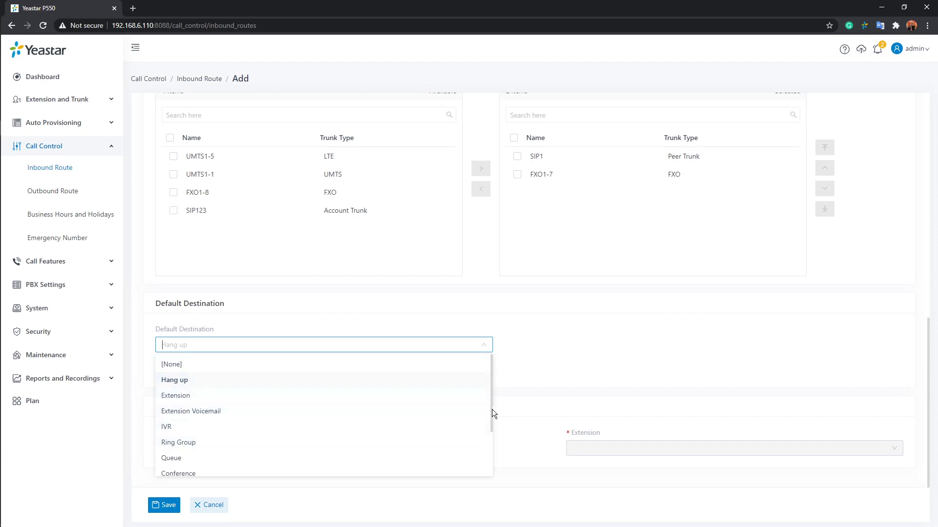
{"action": "scroll", "coordinate": [491, 414], "scroll_direction": "down", "scroll_amount": 2}
{"action": "left_click", "coordinate": [514, 379]}
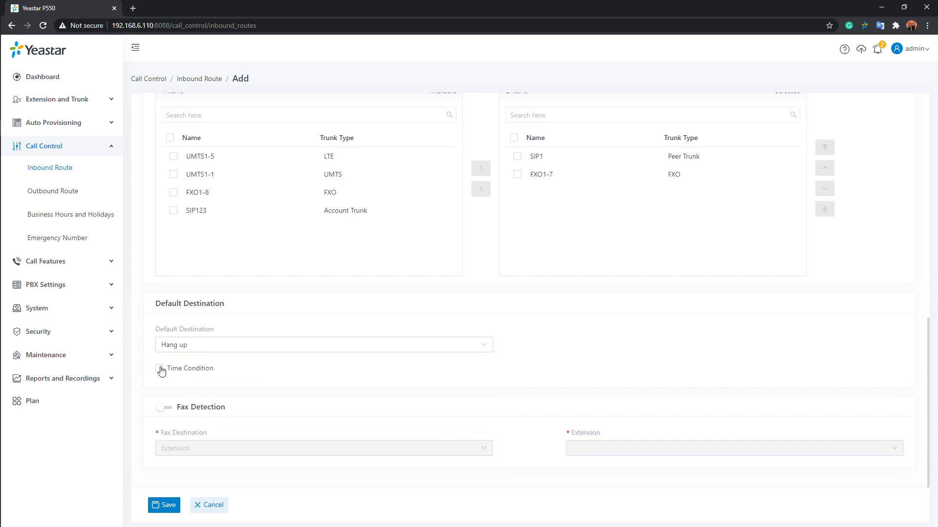
{"action": "left_click", "coordinate": [160, 369]}
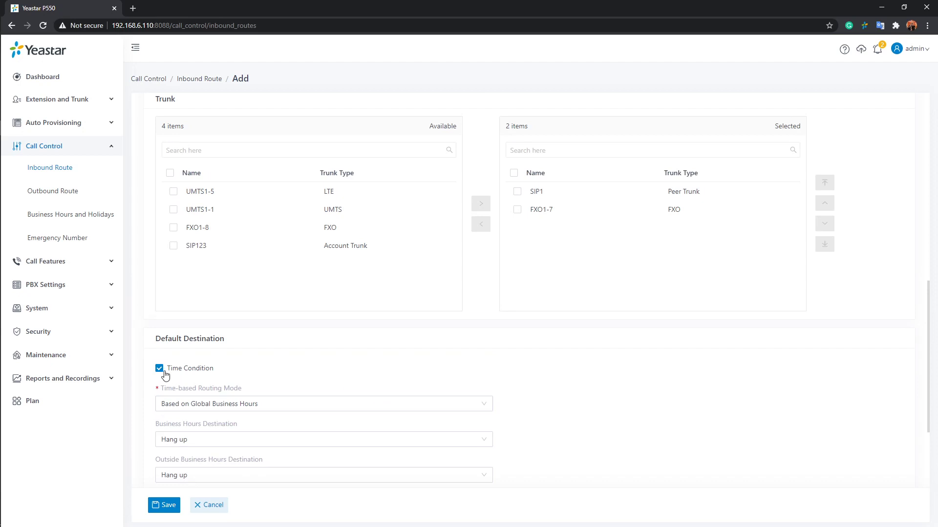
{"action": "mouse_move", "coordinate": [177, 369]}
{"action": "scroll", "coordinate": [347, 371], "scroll_direction": "down", "scroll_amount": 1}
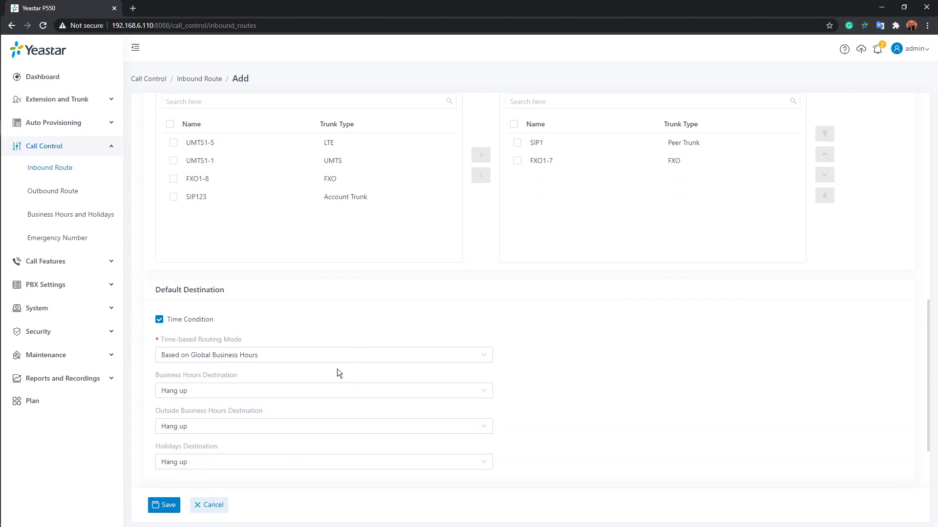
{"action": "mouse_move", "coordinate": [170, 344]}
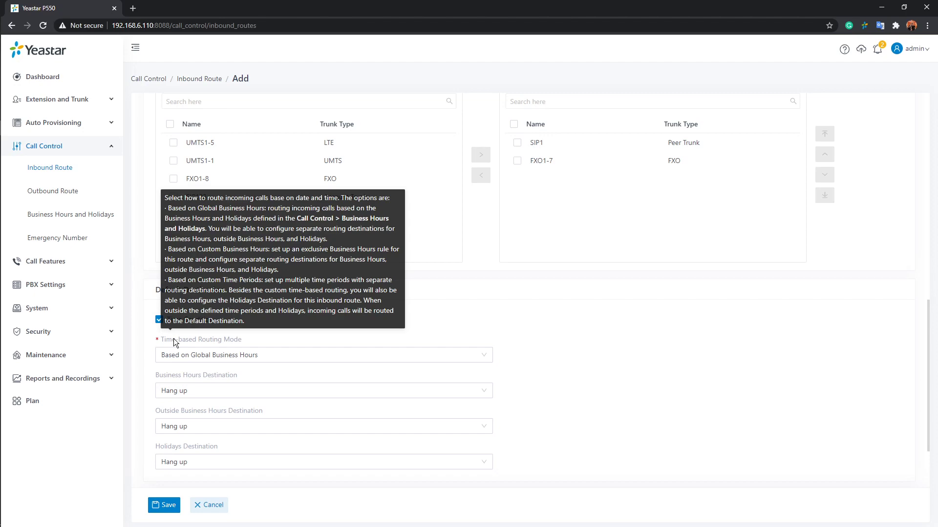
Step: Switch the time-based routing mode to Based on Custom Business Hours
{"action": "left_click", "coordinate": [476, 360]}
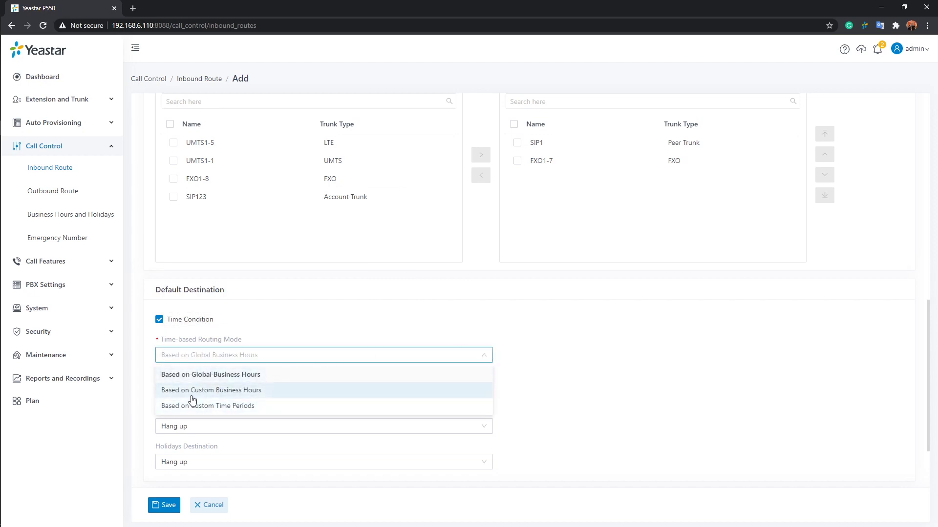
{"action": "left_click", "coordinate": [285, 395]}
{"action": "scroll", "coordinate": [341, 389], "scroll_direction": "down", "scroll_amount": 4}
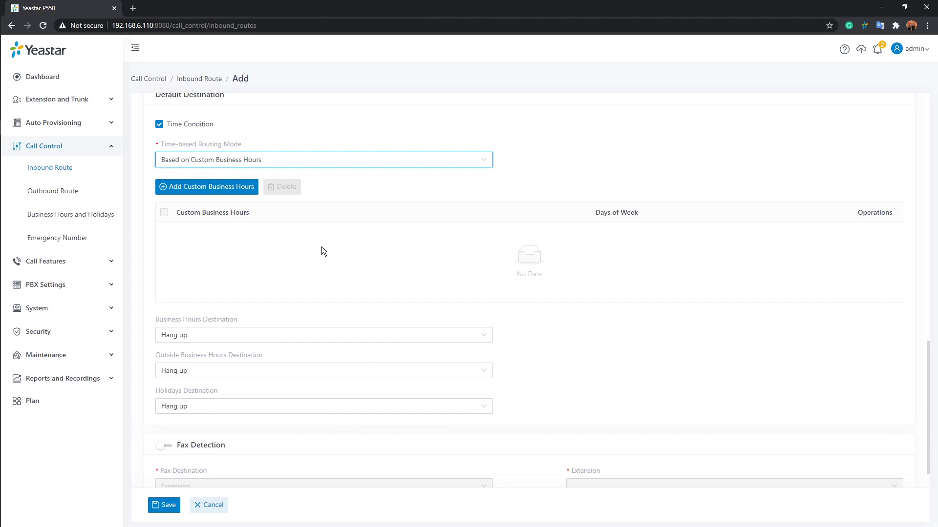
Step: Open Add Custom Business Hours and close it without adding an entry
{"action": "left_click", "coordinate": [221, 190]}
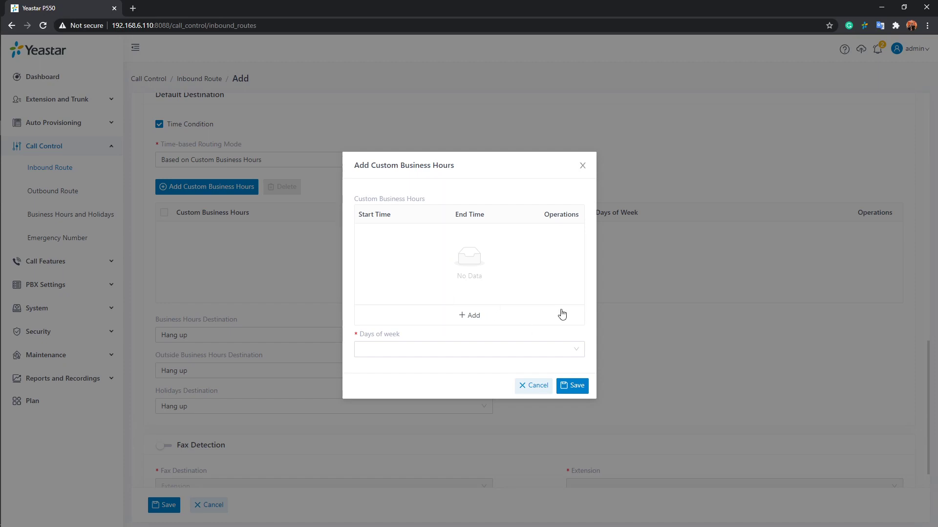
{"action": "left_click", "coordinate": [583, 166]}
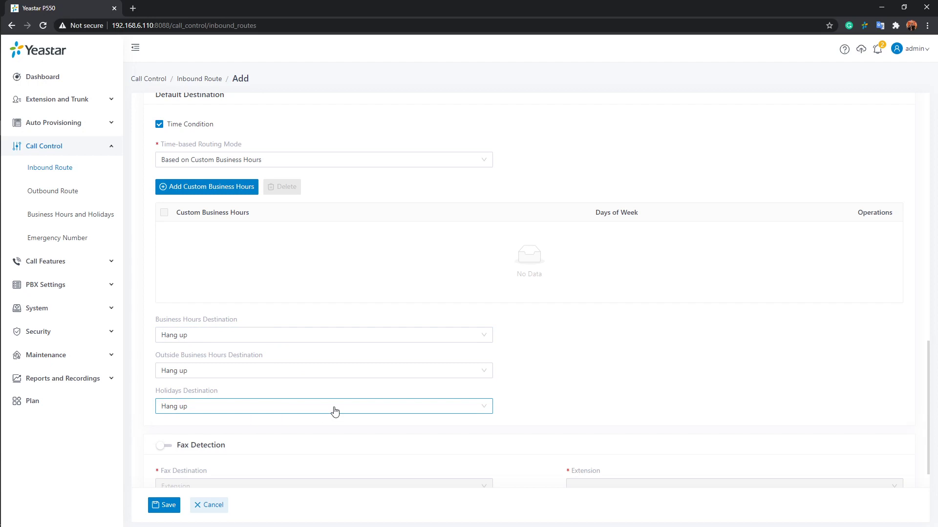
{"action": "left_click", "coordinate": [401, 160]}
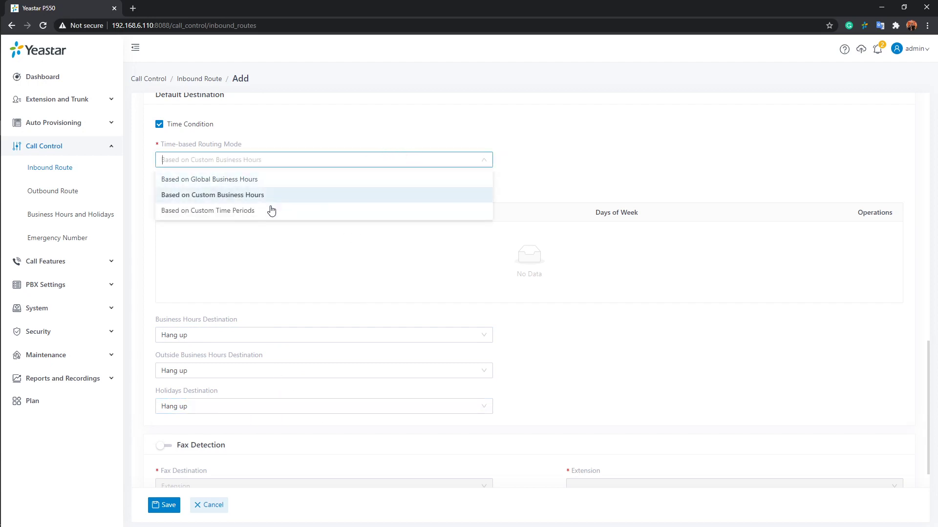
Step: Switch routing to Based on Custom Time Periods and dismiss the time period dialog without adding one
{"action": "left_click", "coordinate": [292, 219]}
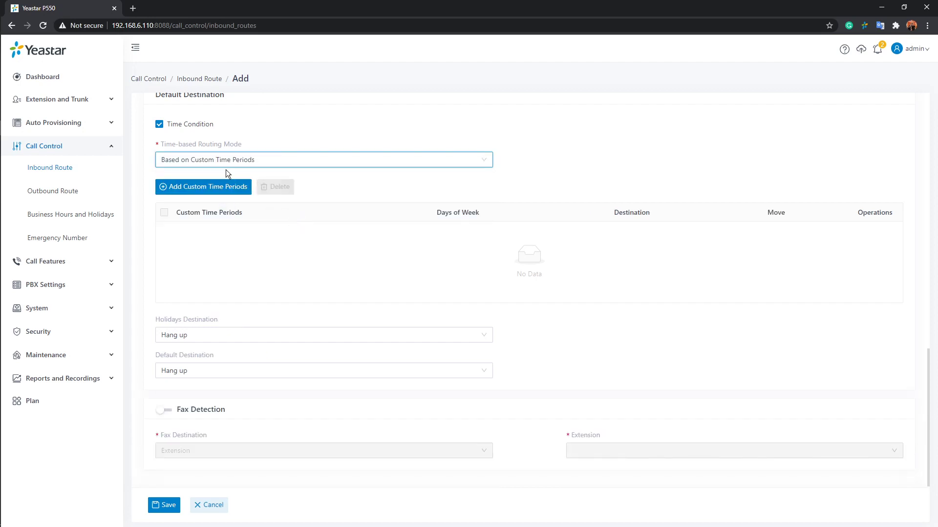
{"action": "left_click", "coordinate": [187, 190]}
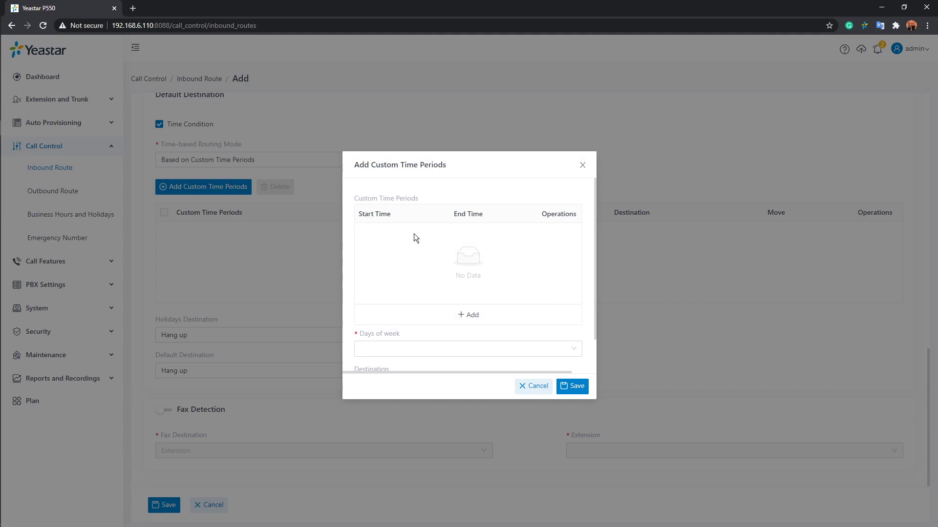
{"action": "left_click", "coordinate": [468, 315]}
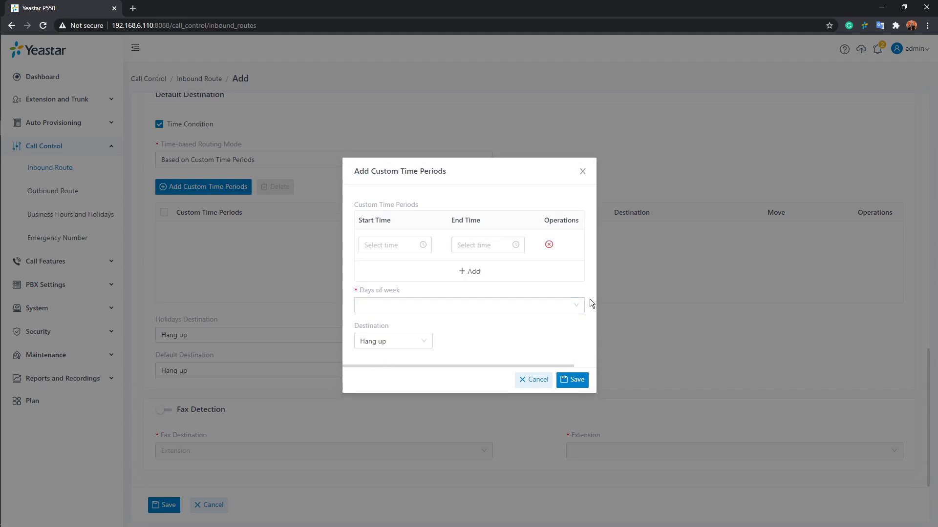
{"action": "left_click", "coordinate": [408, 247]}
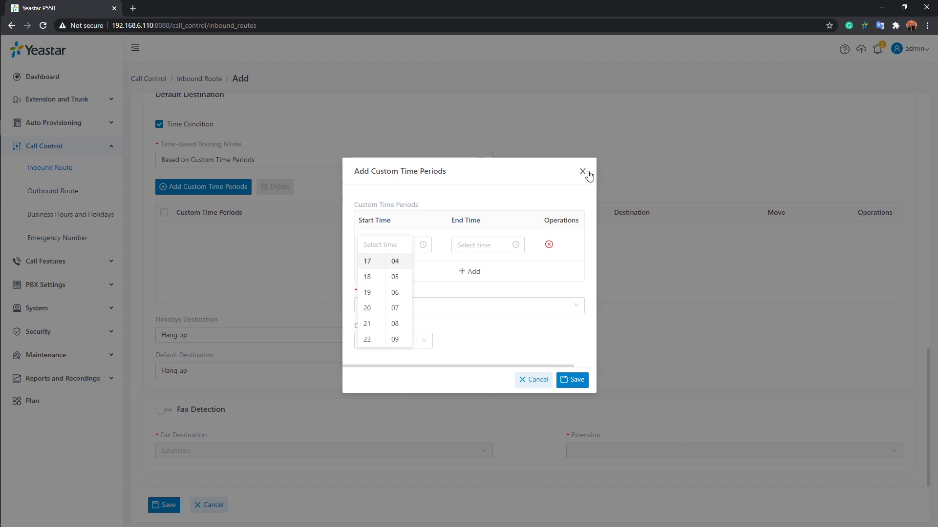
{"action": "left_click", "coordinate": [564, 175]}
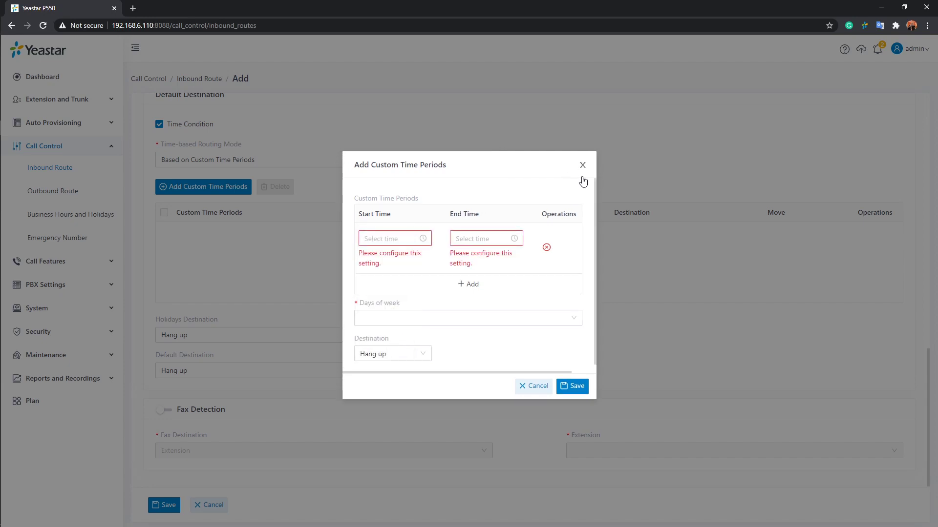
{"action": "left_click", "coordinate": [583, 166]}
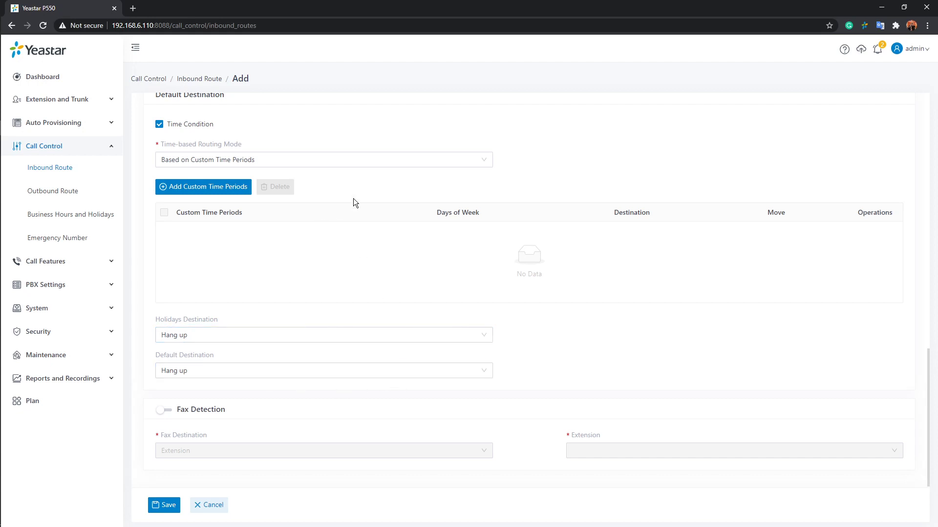
Step: Return to Based on Global Business Hours and send business-hours calls to IVR 6202-Greetings
{"action": "left_click", "coordinate": [415, 162]}
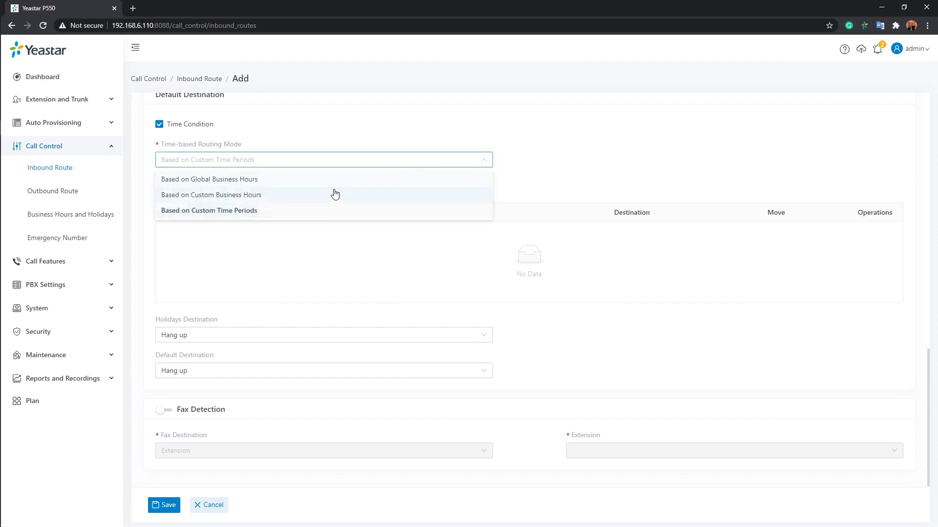
{"action": "left_click", "coordinate": [192, 180]}
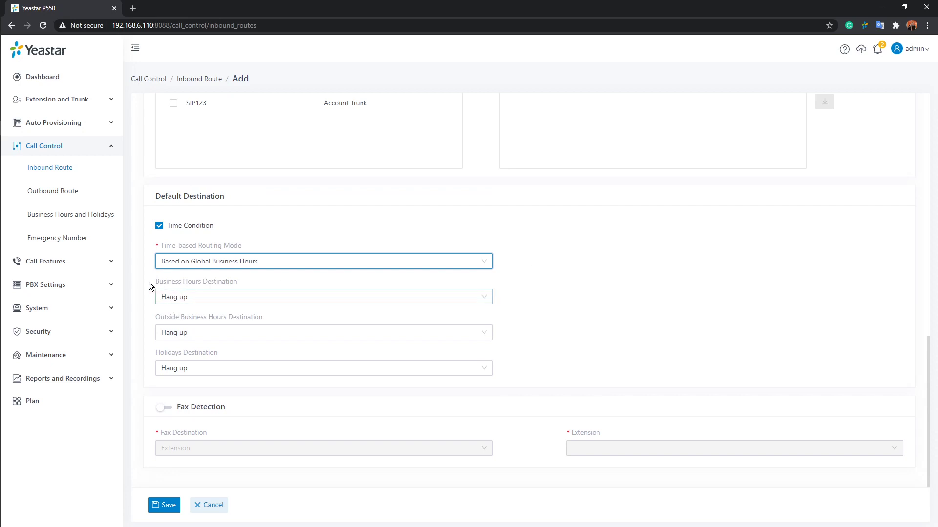
{"action": "left_click", "coordinate": [483, 298]}
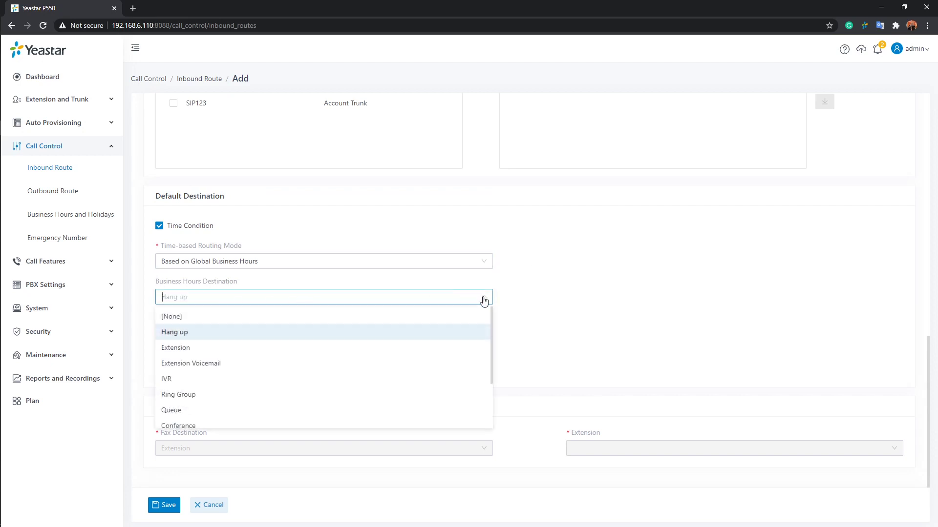
{"action": "left_click", "coordinate": [191, 381]}
{"action": "left_click", "coordinate": [684, 300]}
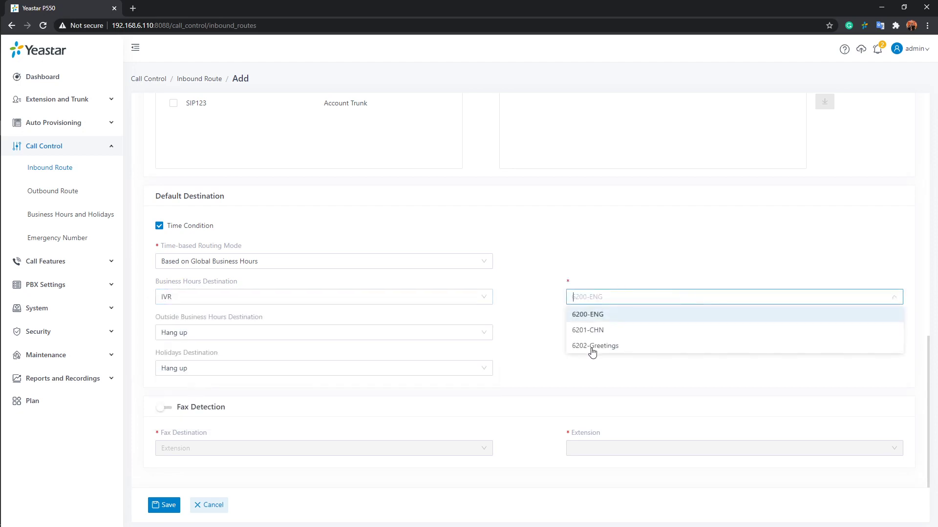
{"action": "left_click", "coordinate": [639, 350]}
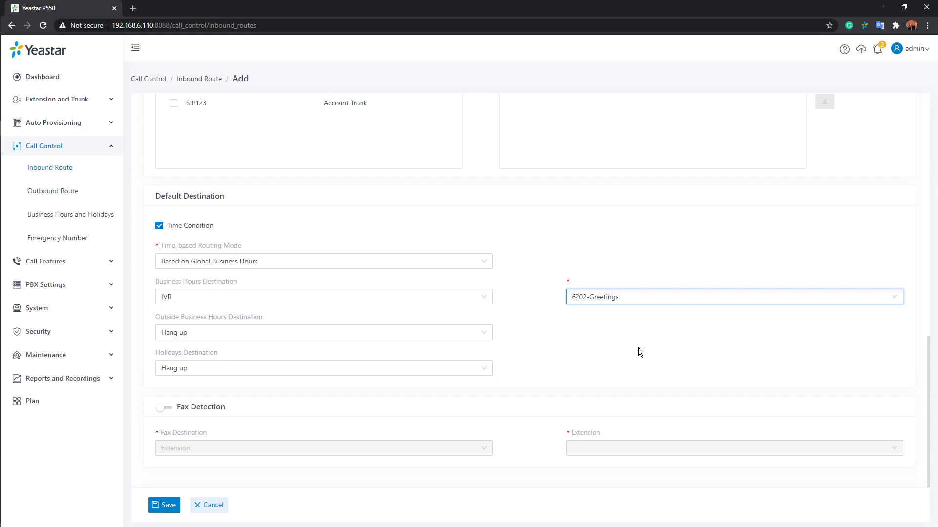
{"action": "left_click", "coordinate": [682, 301]}
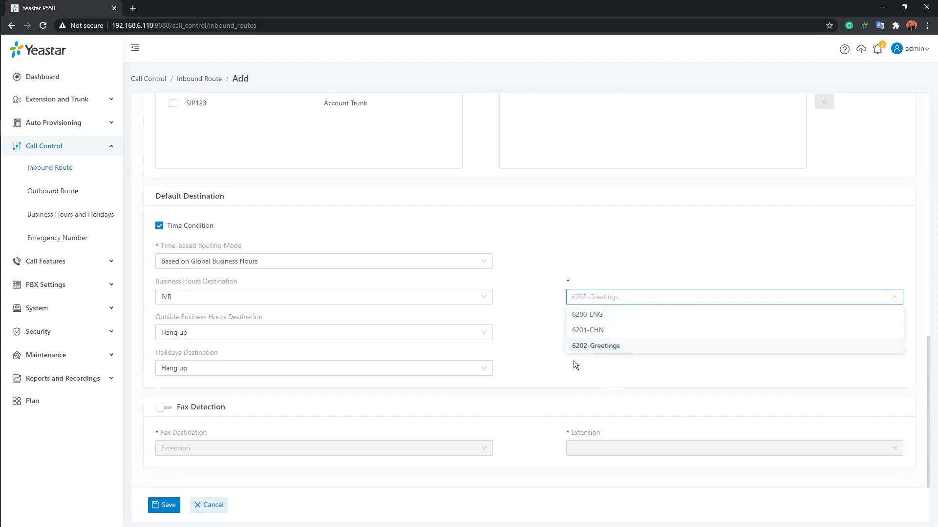
{"action": "left_click", "coordinate": [537, 350]}
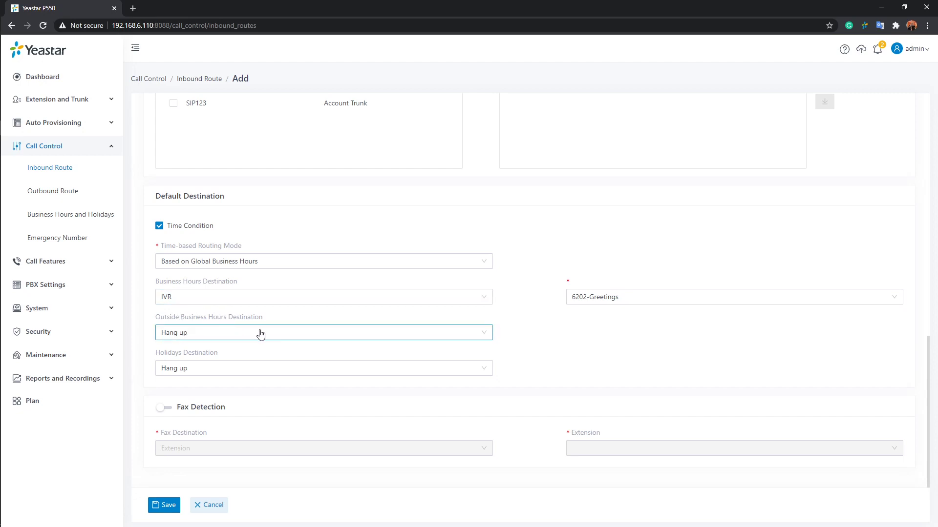
Step: Send outside-business-hours calls to extension 1000's voicemail
{"action": "left_click", "coordinate": [487, 336]}
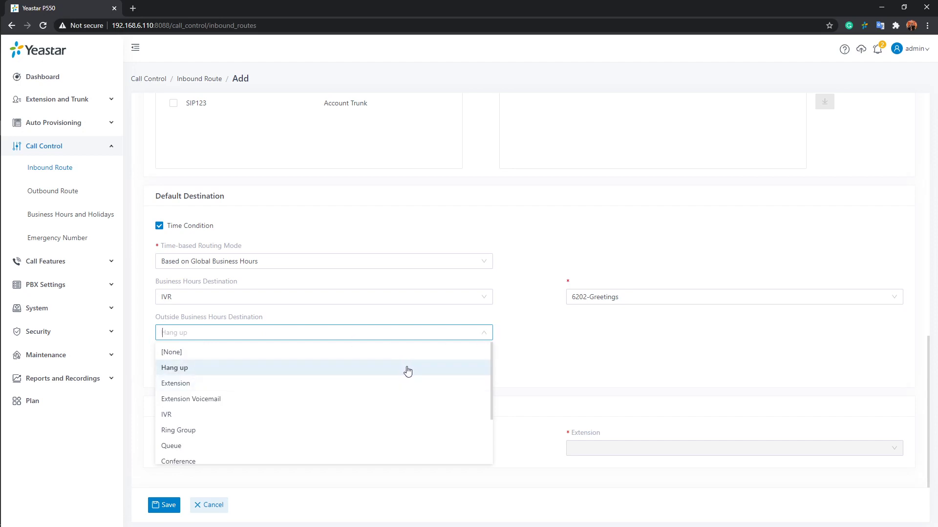
{"action": "left_click", "coordinate": [300, 407]}
{"action": "left_click", "coordinate": [667, 338]}
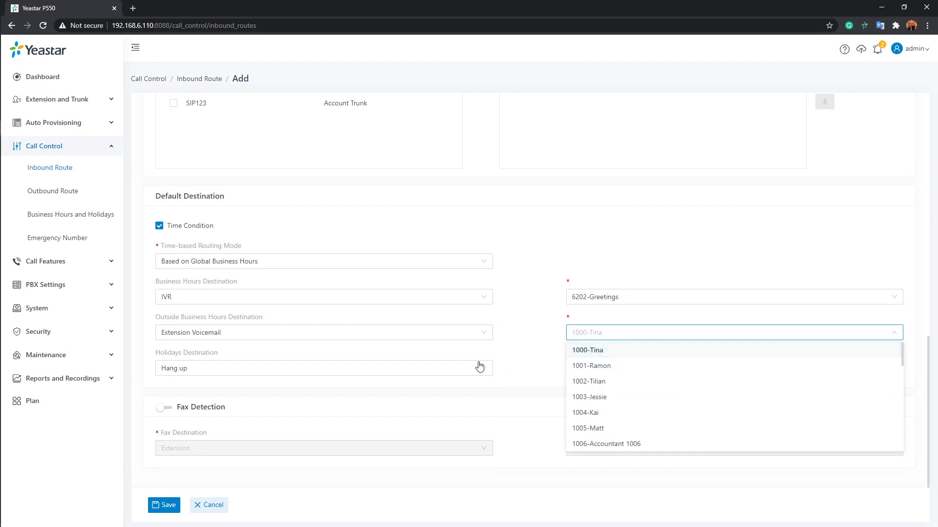
{"action": "left_click", "coordinate": [521, 336]}
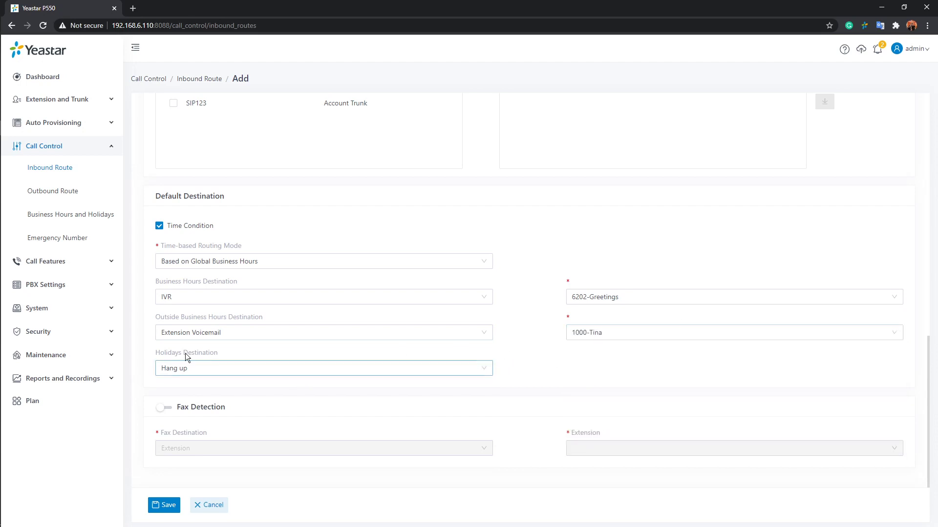
Step: Send holiday calls to extension 1002's voicemail
{"action": "left_click", "coordinate": [483, 375]}
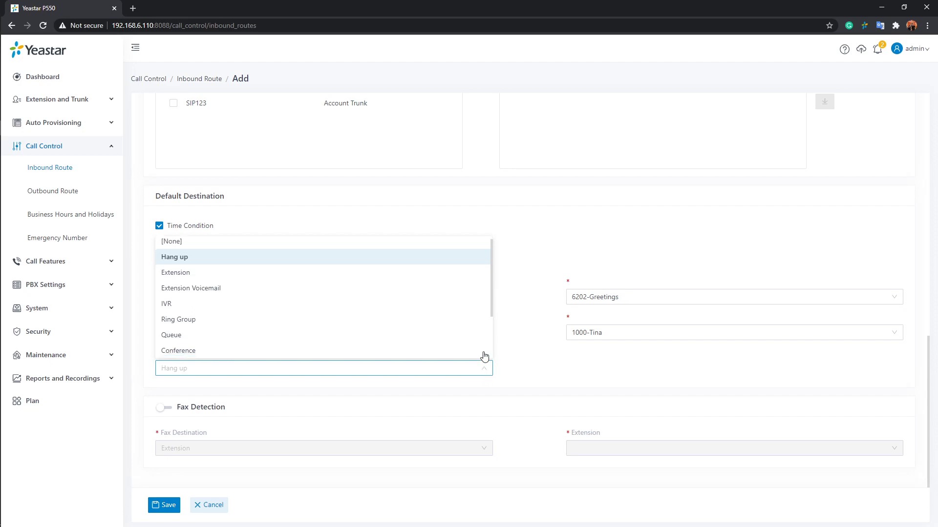
{"action": "scroll", "coordinate": [393, 311], "scroll_direction": "down", "scroll_amount": 3}
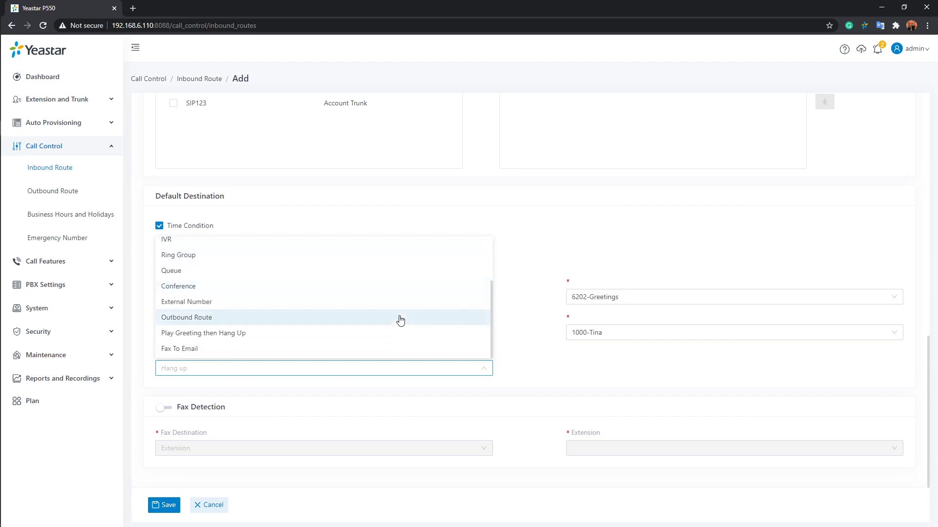
{"action": "scroll", "coordinate": [371, 321], "scroll_direction": "up", "scroll_amount": 3}
{"action": "left_click", "coordinate": [273, 295]}
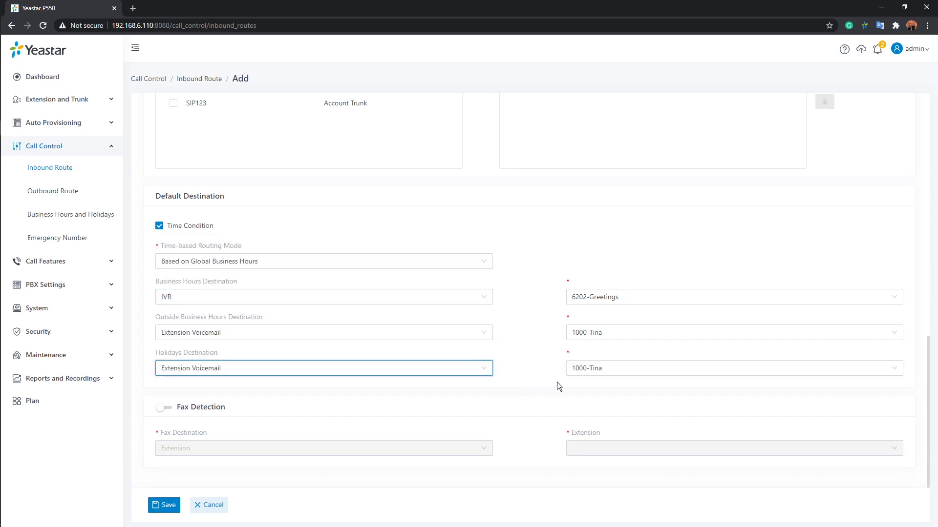
{"action": "left_click", "coordinate": [773, 374]}
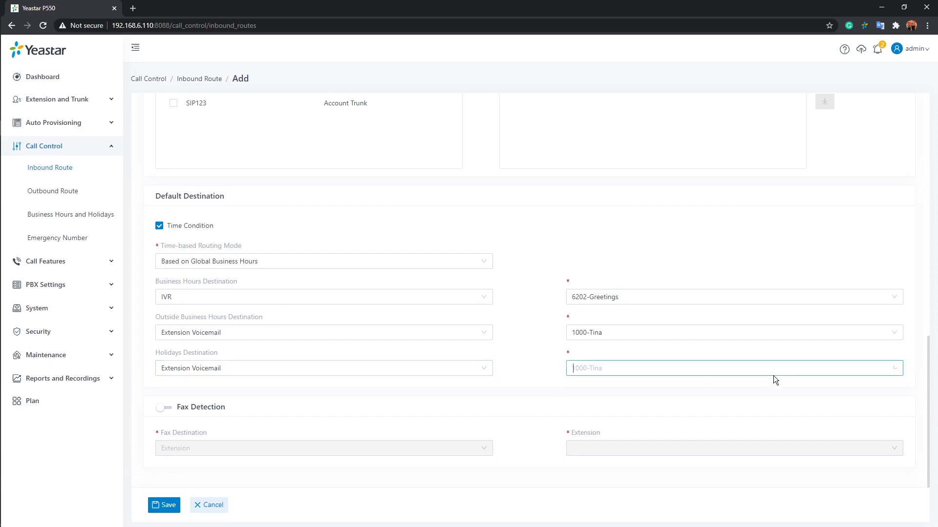
{"action": "left_click", "coordinate": [621, 417]}
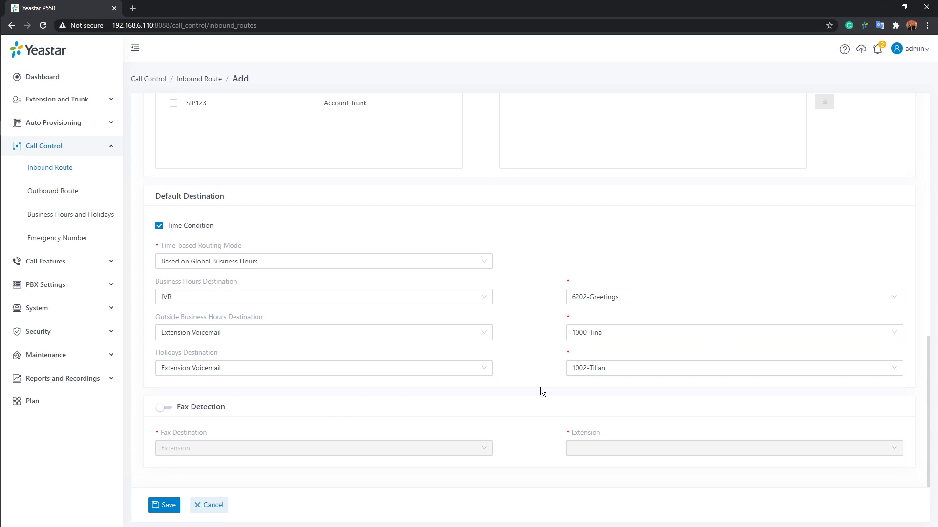
{"action": "scroll", "coordinate": [540, 387], "scroll_direction": "up", "scroll_amount": 2}
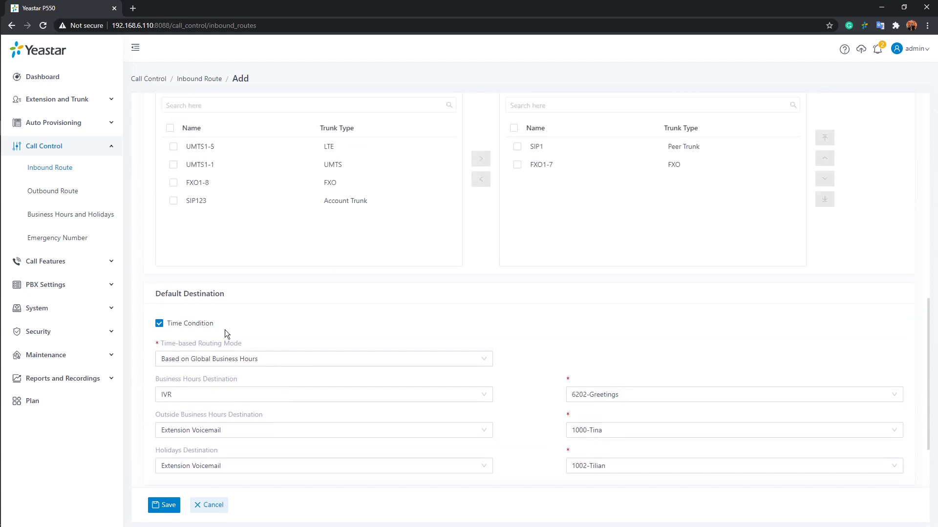
Step: Keep DID Pattern as the matching mode and add an empty DID pattern row to incoming123
{"action": "scroll", "coordinate": [247, 322], "scroll_direction": "up", "scroll_amount": 5}
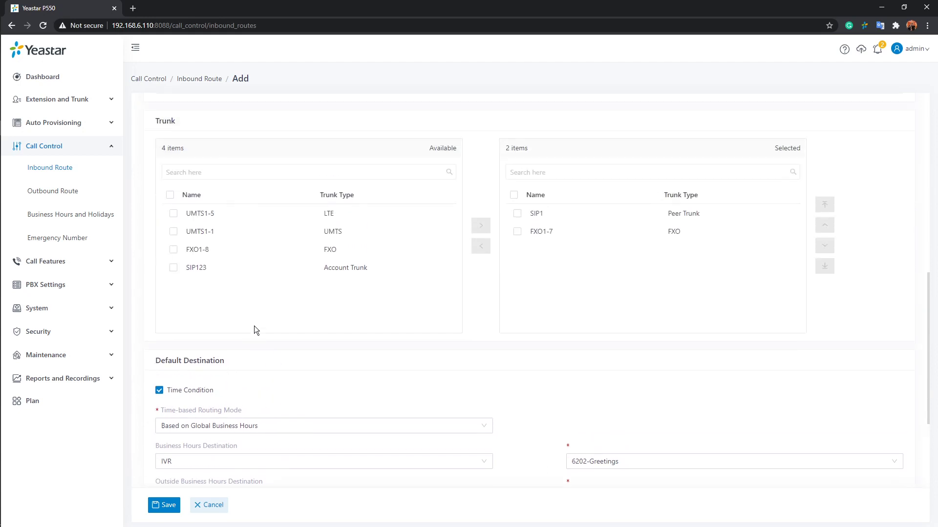
{"action": "scroll", "coordinate": [259, 332], "scroll_direction": "down", "scroll_amount": 5}
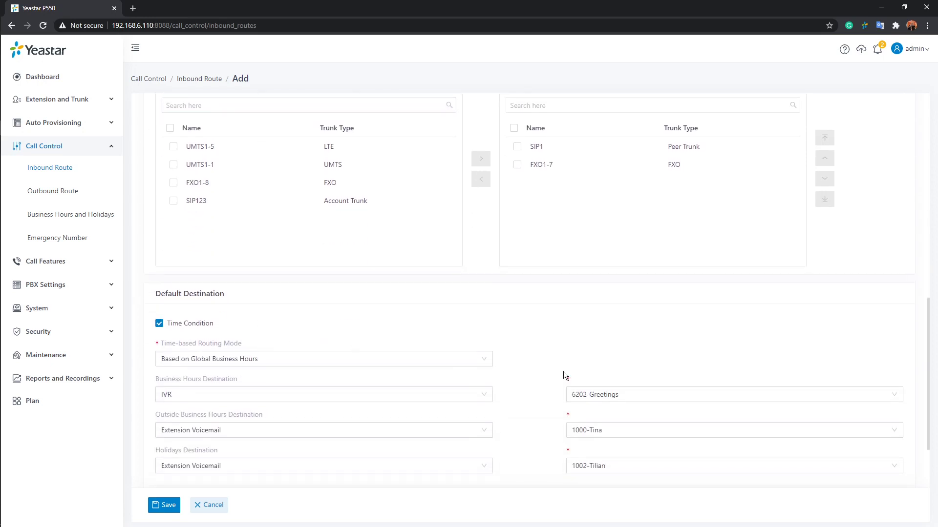
{"action": "scroll", "coordinate": [563, 371], "scroll_direction": "up", "scroll_amount": 10}
{"action": "scroll", "coordinate": [562, 370], "scroll_direction": "up", "scroll_amount": 1}
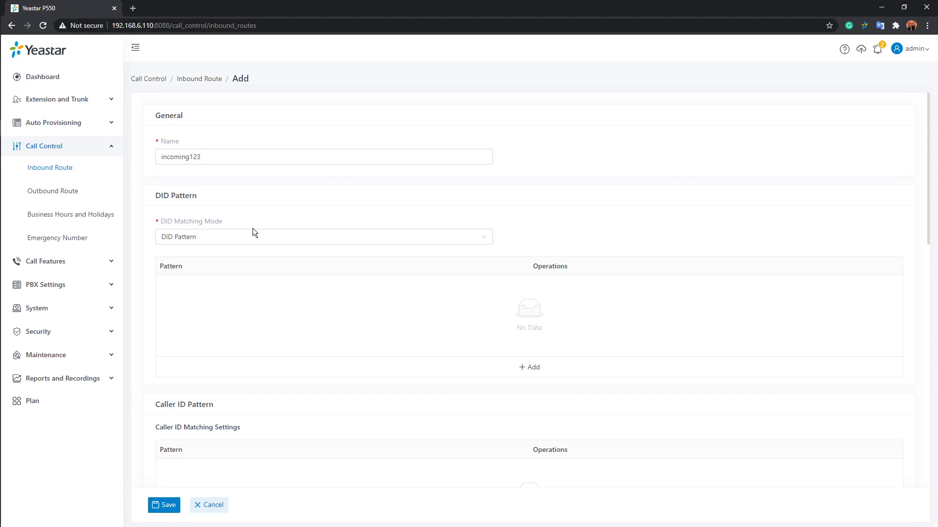
{"action": "mouse_move", "coordinate": [190, 219]}
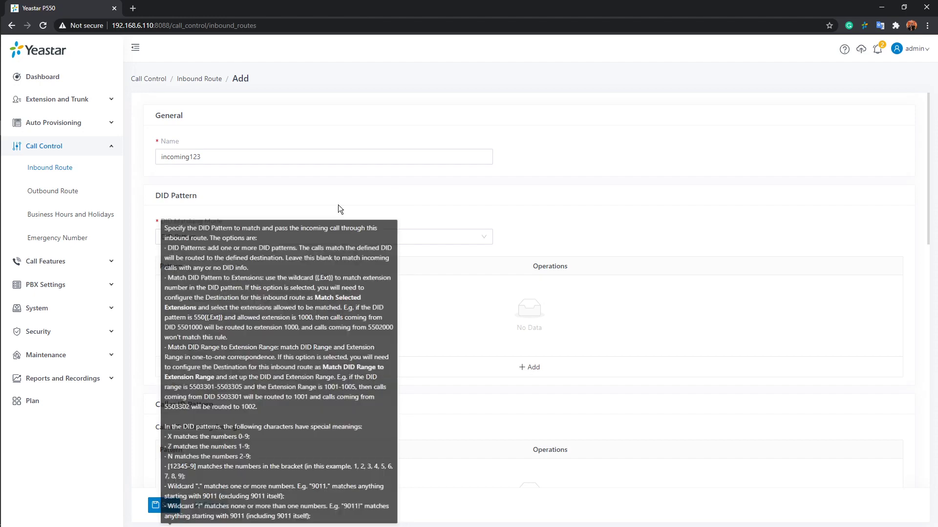
{"action": "left_click", "coordinate": [486, 237]}
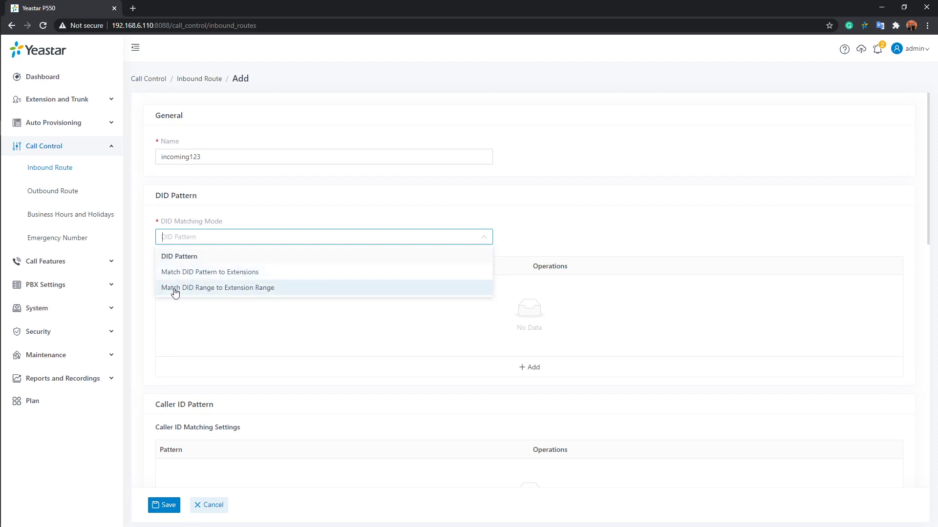
{"action": "left_click", "coordinate": [212, 257]}
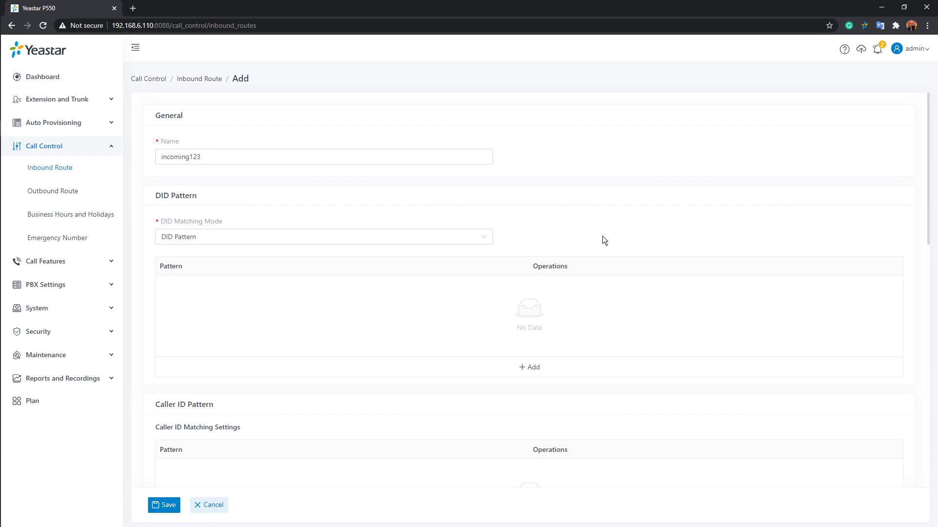
{"action": "left_click", "coordinate": [534, 368]}
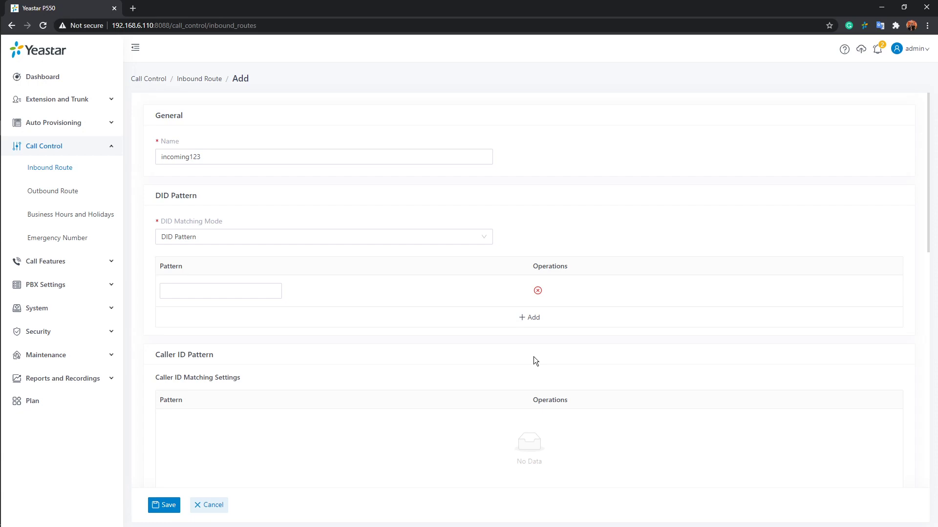
{"action": "left_click", "coordinate": [246, 290]}
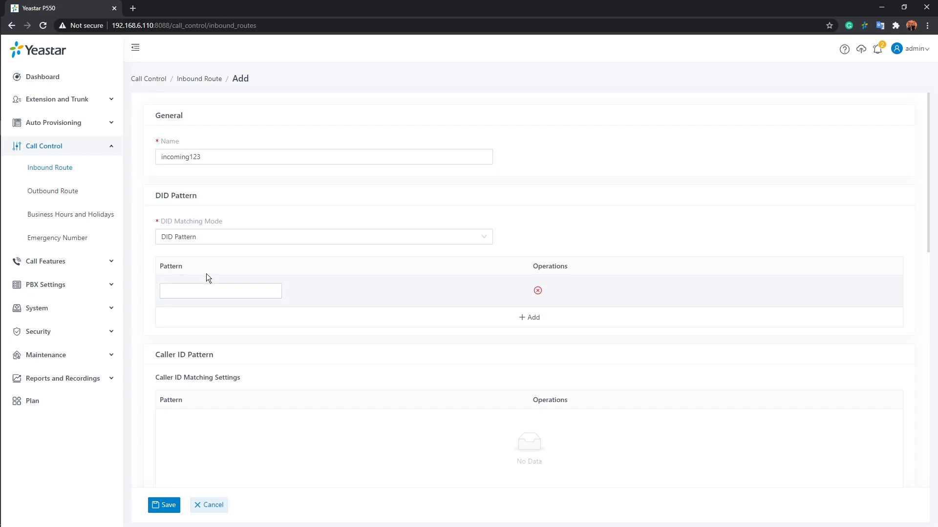
{"action": "mouse_move", "coordinate": [176, 267]}
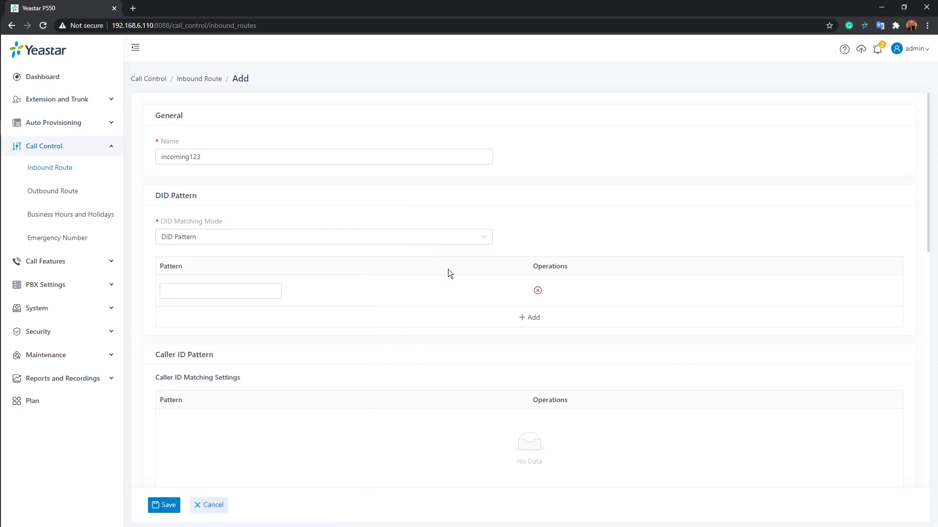
Step: Enter 55500123 as the DID pattern, then replace the last digit with X to make 5550012X
{"action": "left_click", "coordinate": [243, 291]}
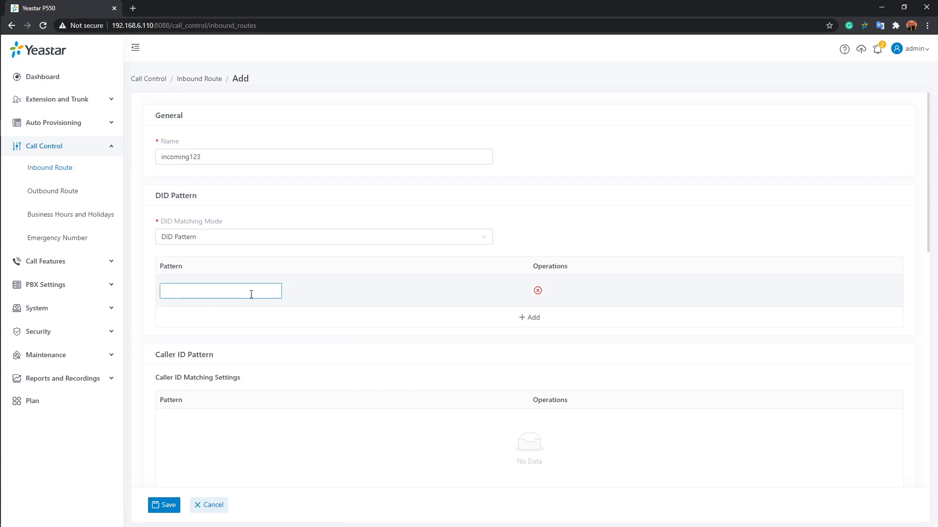
{"action": "type", "text": "55500123"}
{"action": "scroll", "coordinate": [255, 293], "scroll_direction": "down", "scroll_amount": 2}
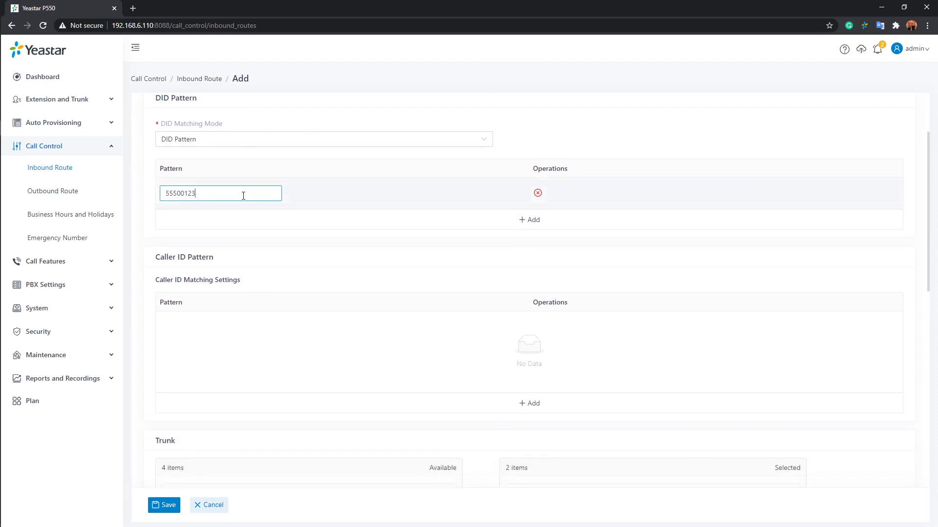
{"action": "key", "text": "BackSpace"}
{"action": "type", "text": "X"}
Step: Delete the 5550012X pattern row and switch DID matching to Match DID Pattern to Extensions
{"action": "left_click", "coordinate": [538, 194]}
{"action": "left_click", "coordinate": [538, 194]}
{"action": "left_click", "coordinate": [349, 142]}
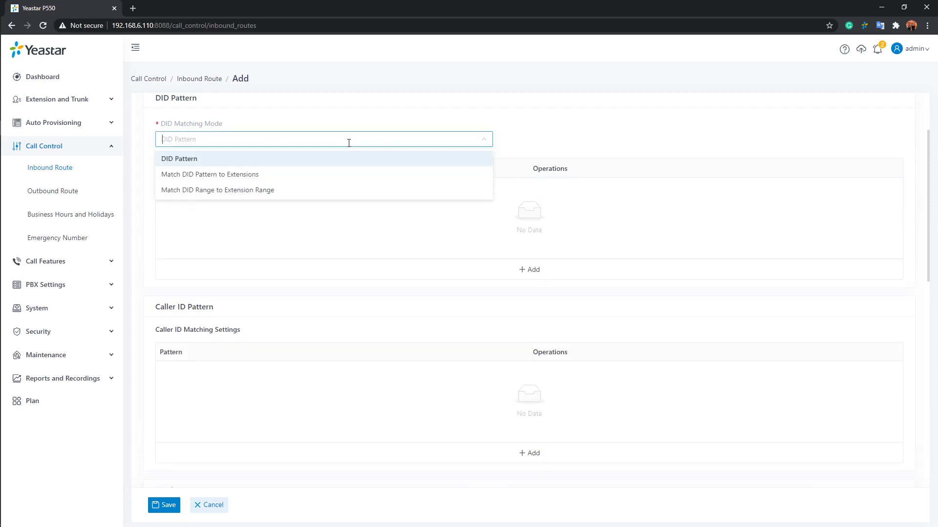
{"action": "left_click", "coordinate": [184, 176]}
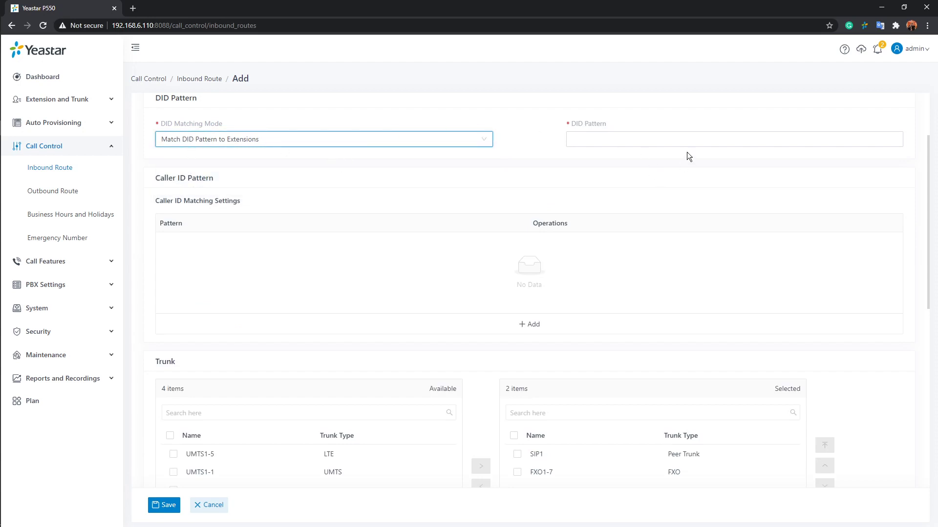
Step: Change the DID matching mode to Match DID Range to Extension Range, leaving the range fields empty
{"action": "left_click", "coordinate": [647, 137]}
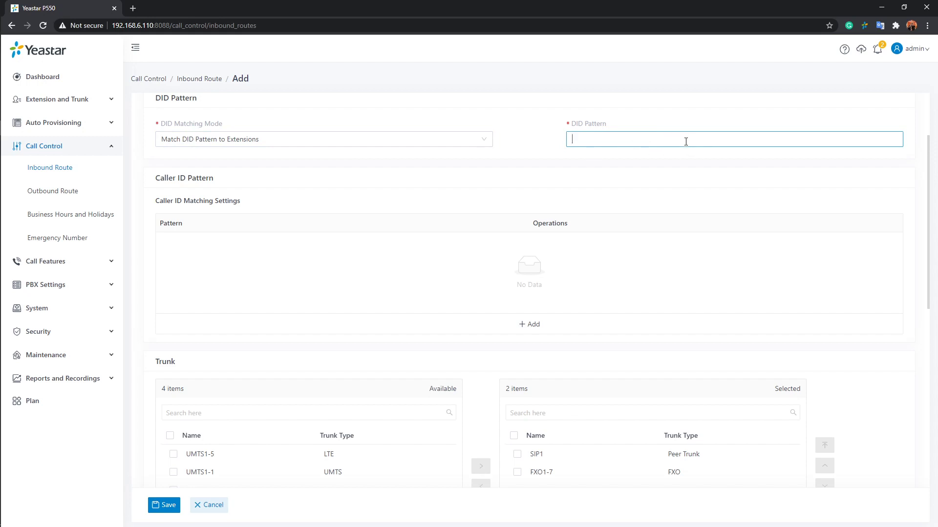
{"action": "scroll", "coordinate": [687, 142], "scroll_direction": "down", "scroll_amount": 7}
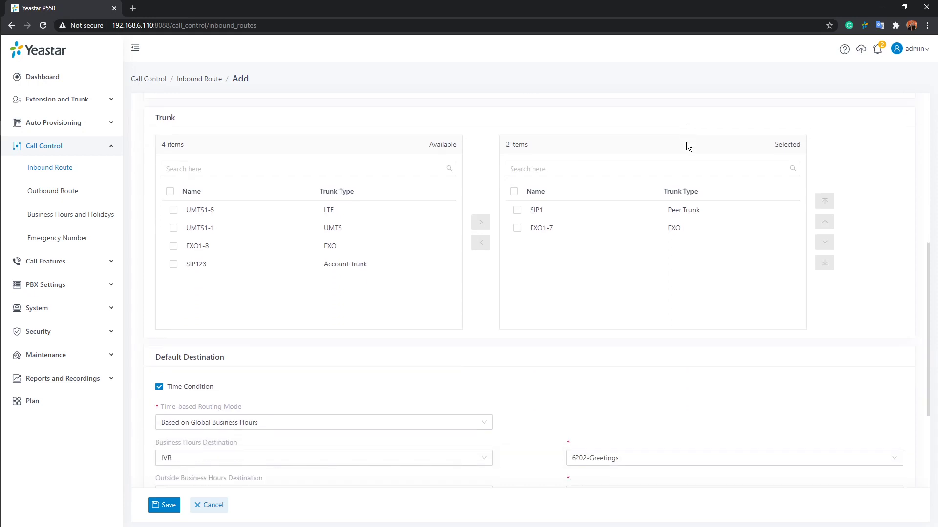
{"action": "scroll", "coordinate": [687, 142], "scroll_direction": "up", "scroll_amount": 7}
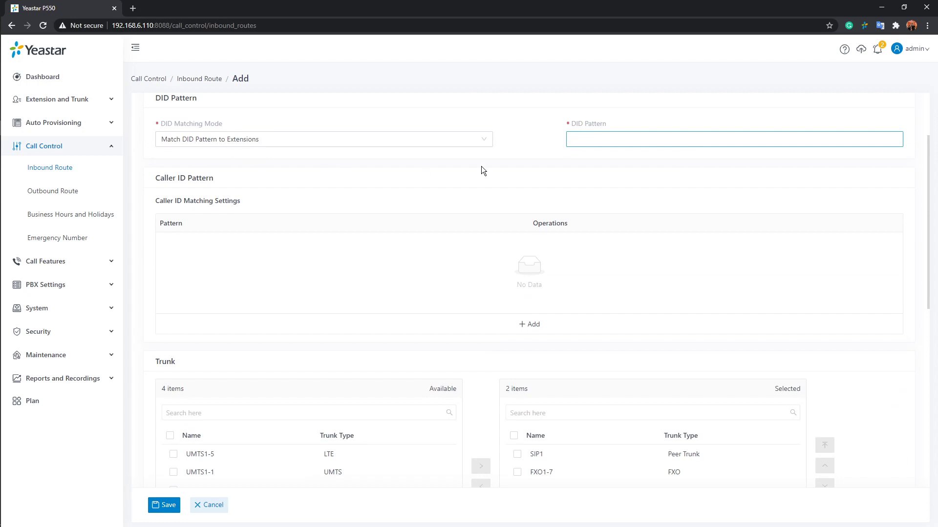
{"action": "left_click", "coordinate": [486, 142]}
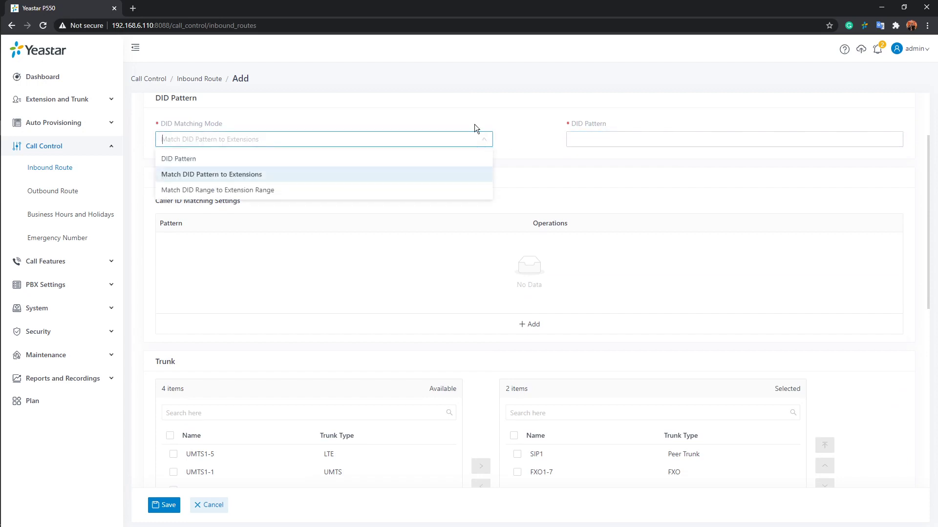
{"action": "left_click", "coordinate": [223, 194]}
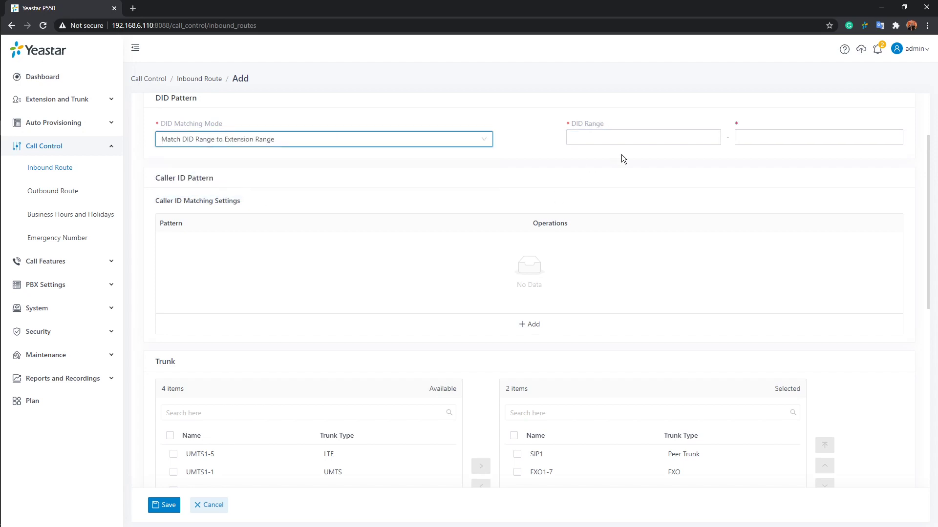
{"action": "left_click", "coordinate": [654, 138]}
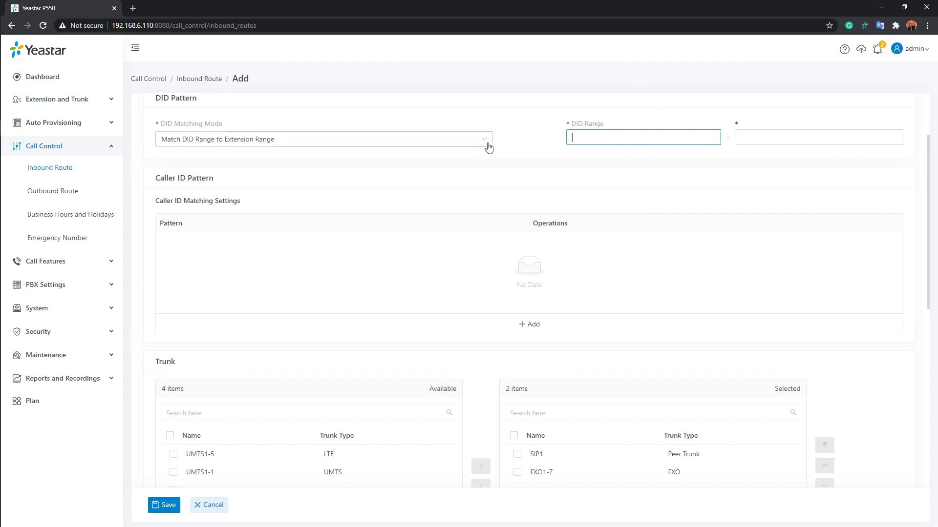
{"action": "left_click", "coordinate": [421, 141]}
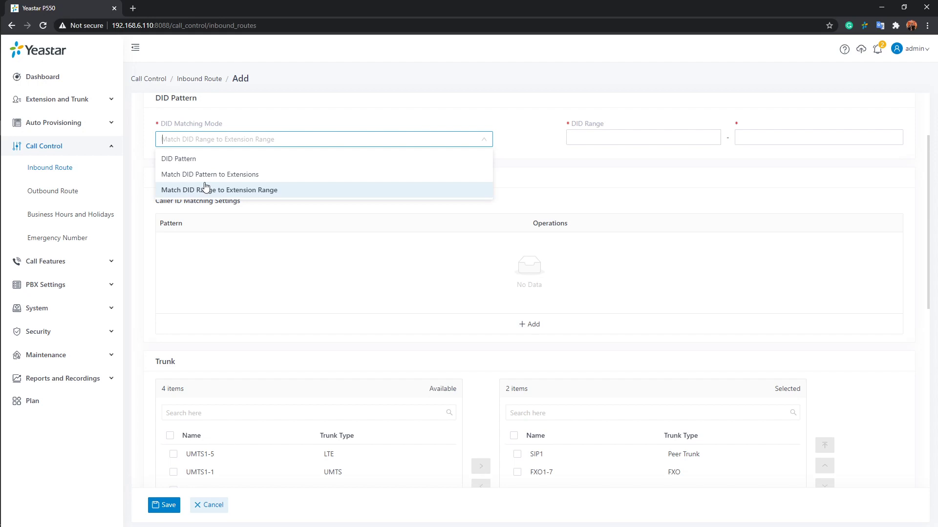
Step: Revert DID matching to DID Pattern and add a caller ID pattern holding an 11-digit phone number
{"action": "left_click", "coordinate": [217, 159]}
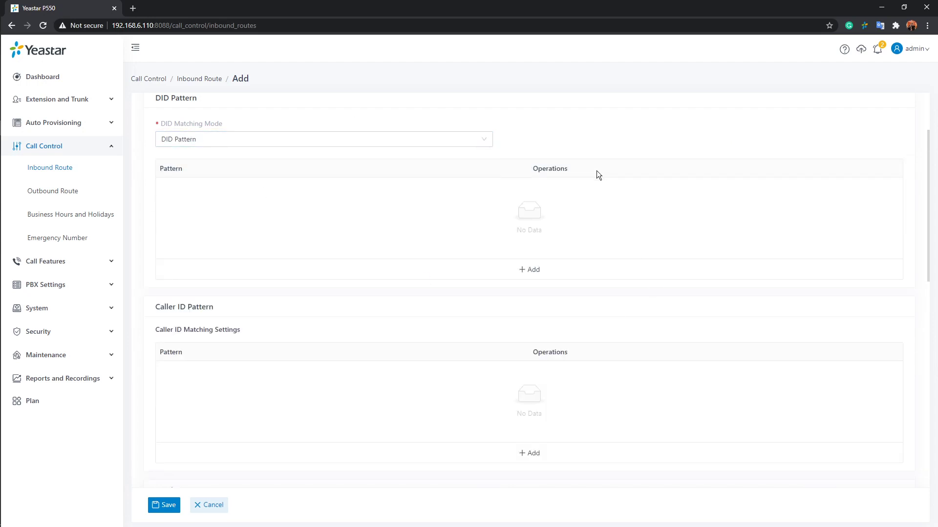
{"action": "scroll", "coordinate": [594, 172], "scroll_direction": "down", "scroll_amount": 4}
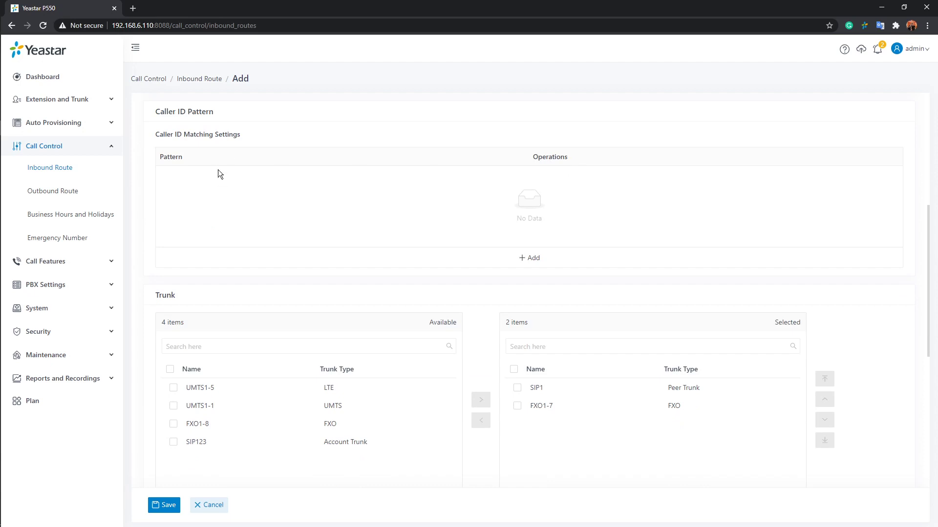
{"action": "left_click", "coordinate": [531, 258]}
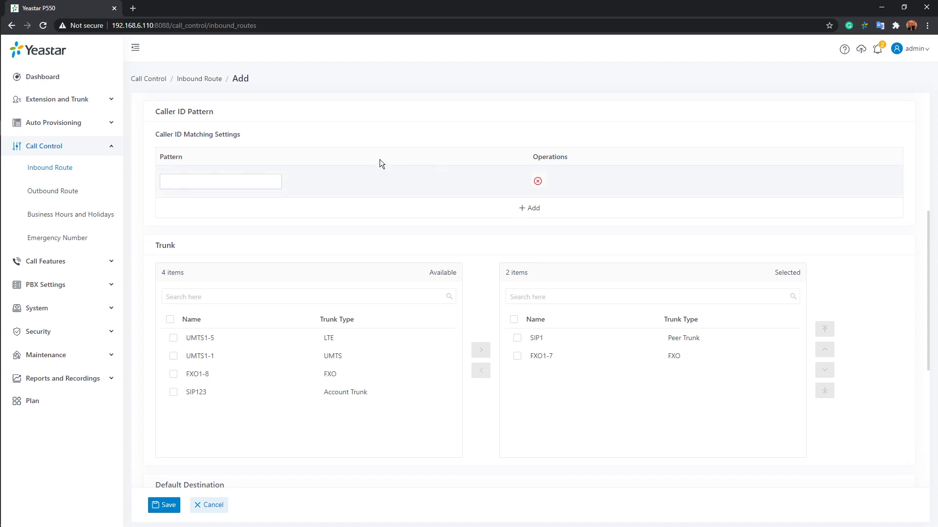
{"action": "left_click", "coordinate": [211, 179]}
{"action": "left_click", "coordinate": [211, 179]}
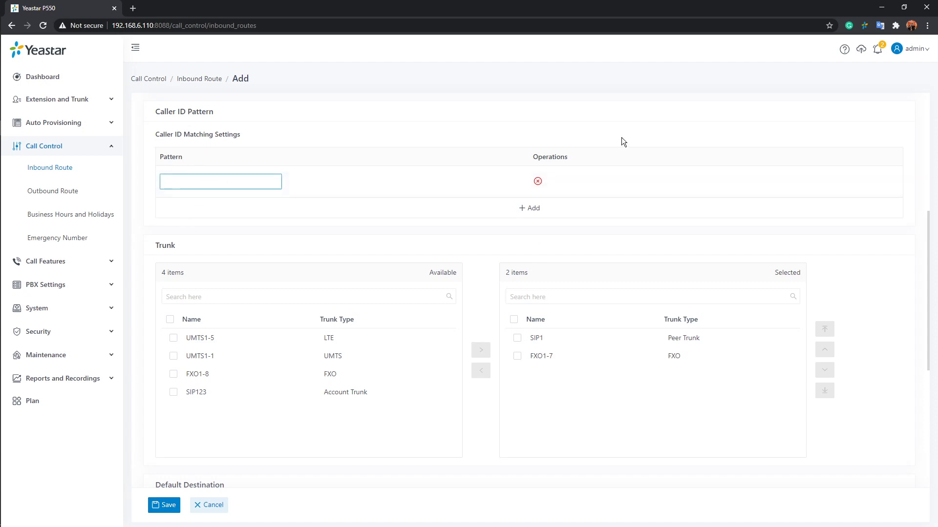
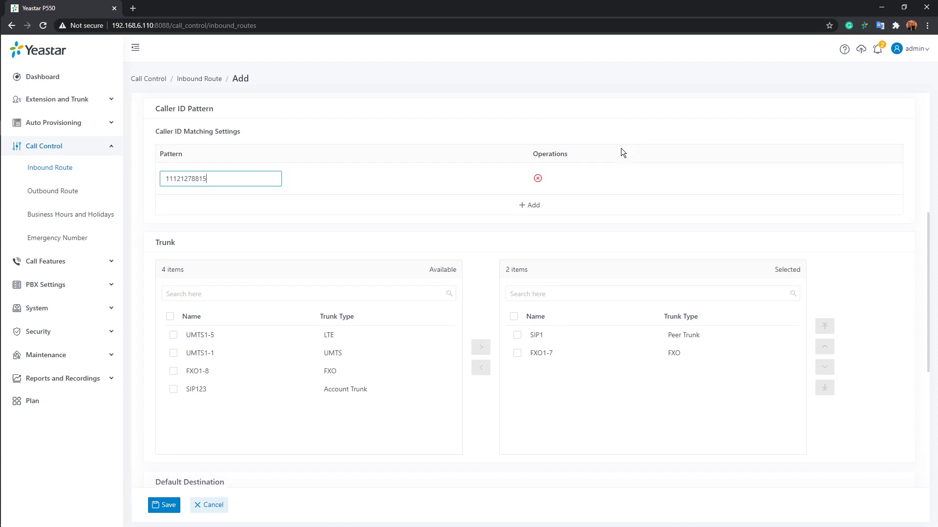
{"action": "scroll", "coordinate": [623, 166], "scroll_direction": "down", "scroll_amount": 2}
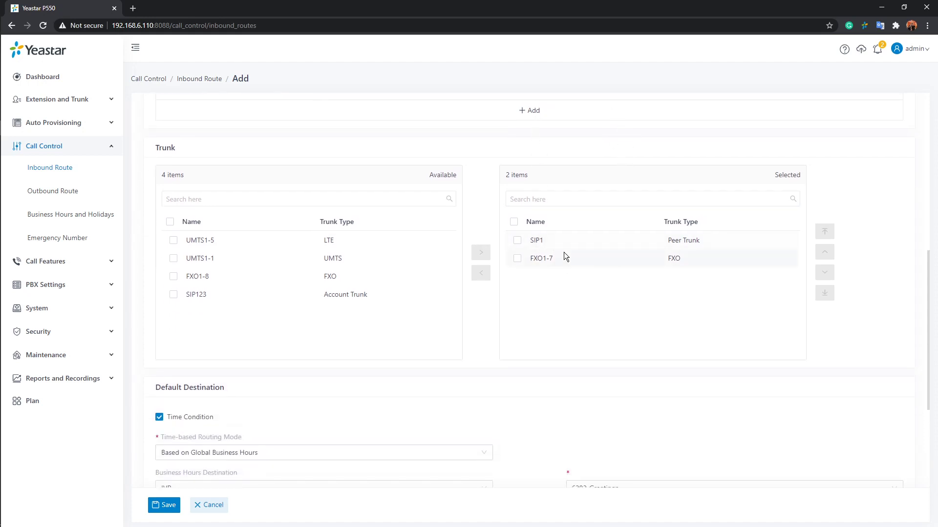
{"action": "scroll", "coordinate": [168, 414], "scroll_direction": "down", "scroll_amount": 2}
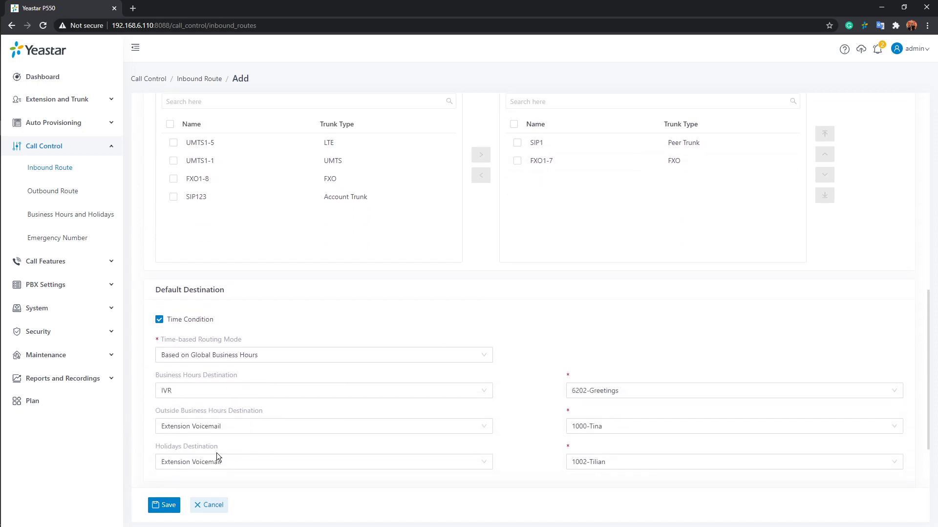
{"action": "scroll", "coordinate": [322, 435], "scroll_direction": "up", "scroll_amount": 5}
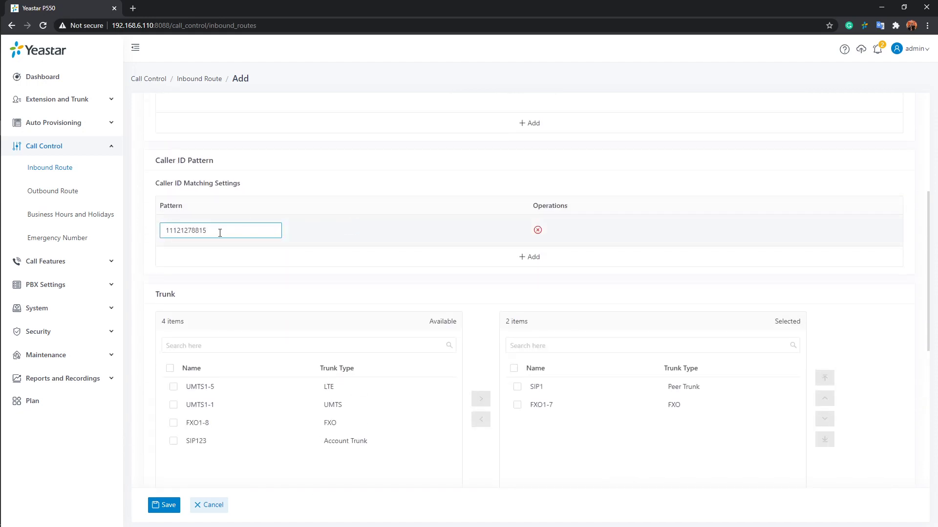
{"action": "scroll", "coordinate": [630, 361], "scroll_direction": "down", "scroll_amount": 1}
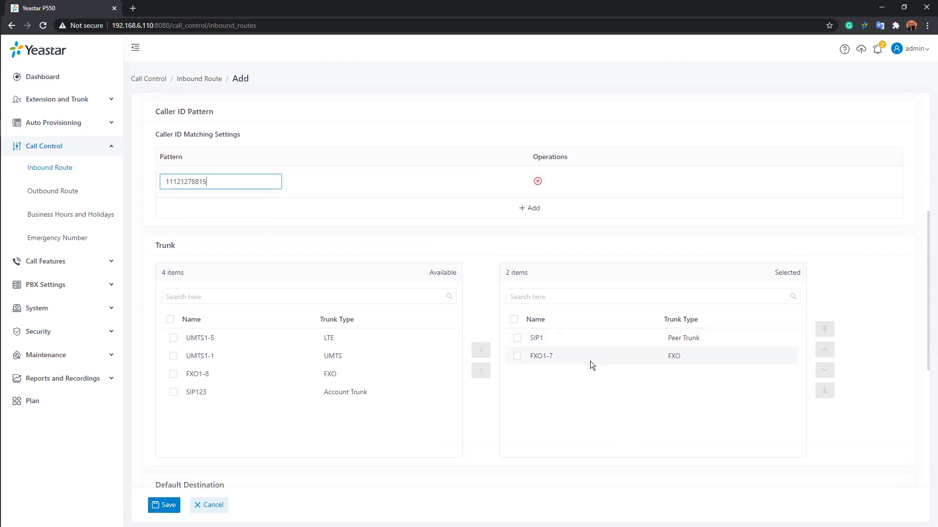
{"action": "scroll", "coordinate": [385, 364], "scroll_direction": "down", "scroll_amount": 4}
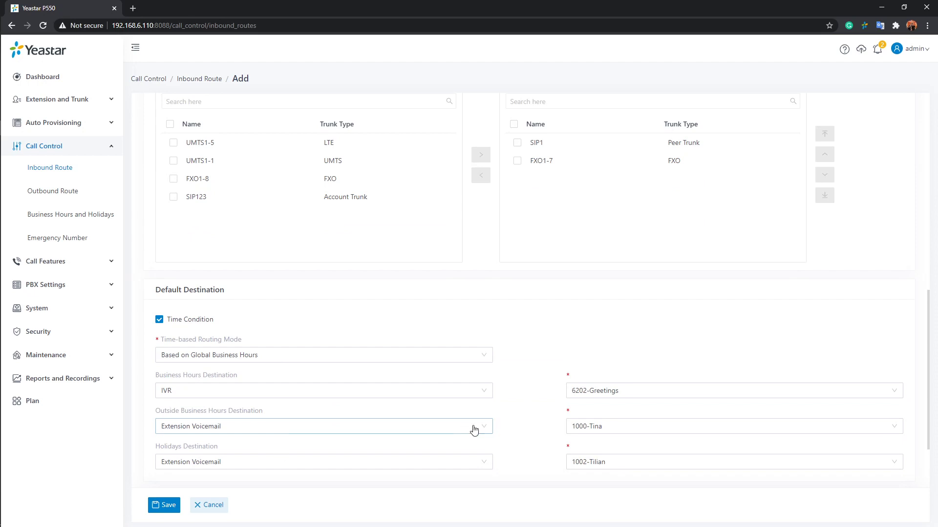
{"action": "scroll", "coordinate": [474, 430], "scroll_direction": "up", "scroll_amount": 3}
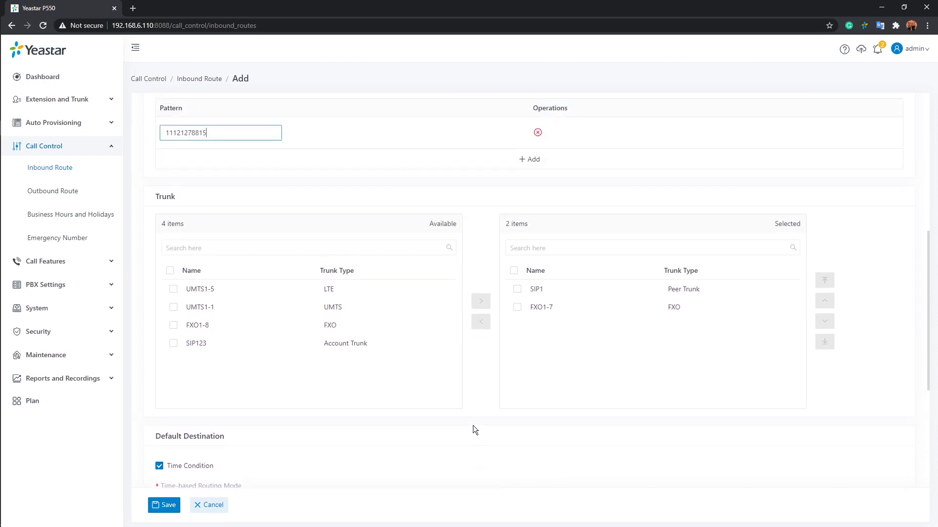
{"action": "scroll", "coordinate": [472, 401], "scroll_direction": "up", "scroll_amount": 3}
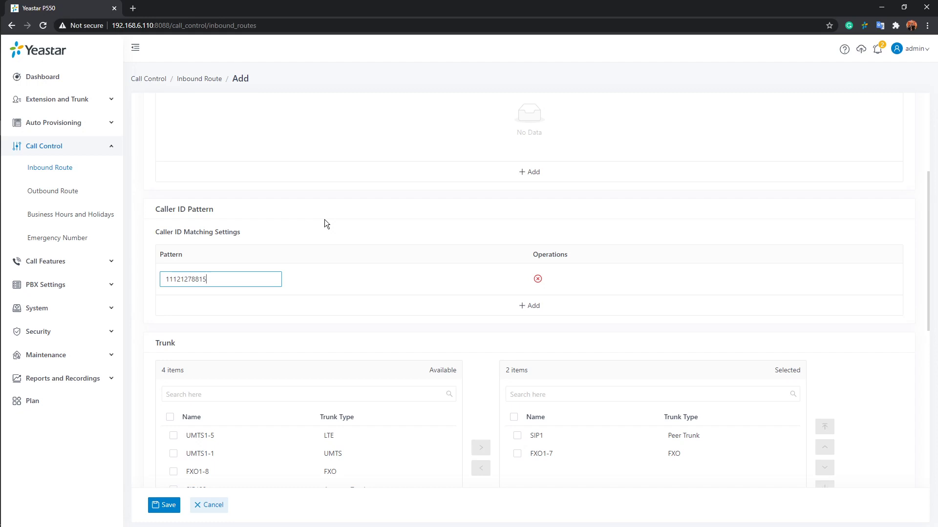
Step: Delete the 11-digit pattern row from incoming123 and scroll to Default Destination
{"action": "scroll", "coordinate": [318, 217], "scroll_direction": "down", "scroll_amount": 3}
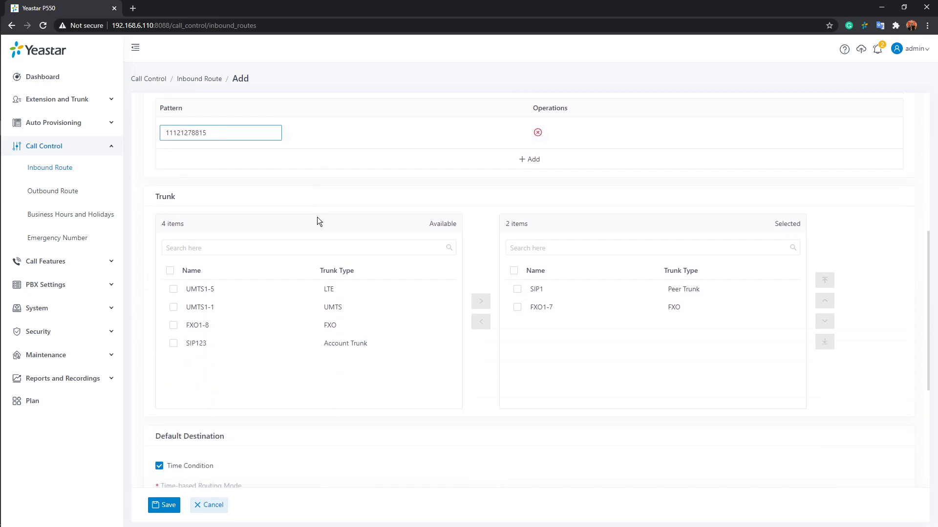
{"action": "left_click", "coordinate": [538, 133]}
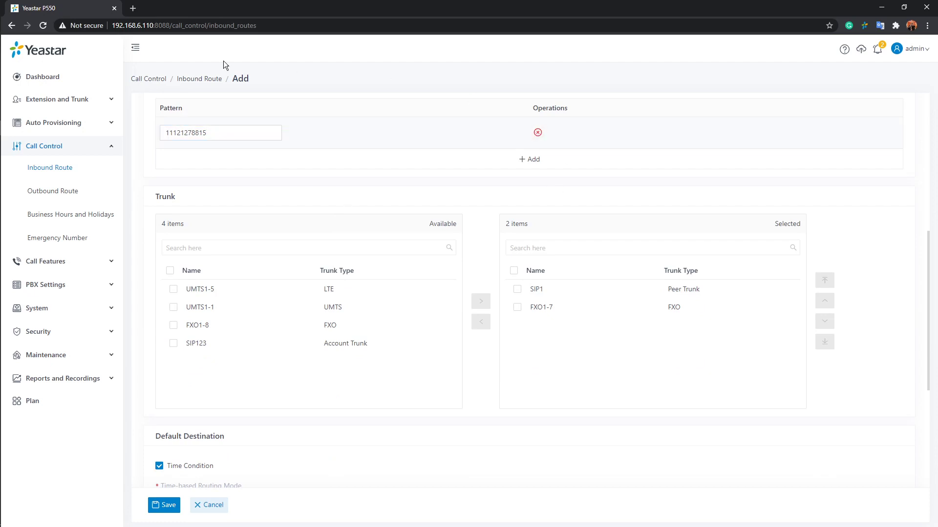
{"action": "left_click", "coordinate": [538, 134]}
{"action": "scroll", "coordinate": [542, 166], "scroll_direction": "up", "scroll_amount": 3}
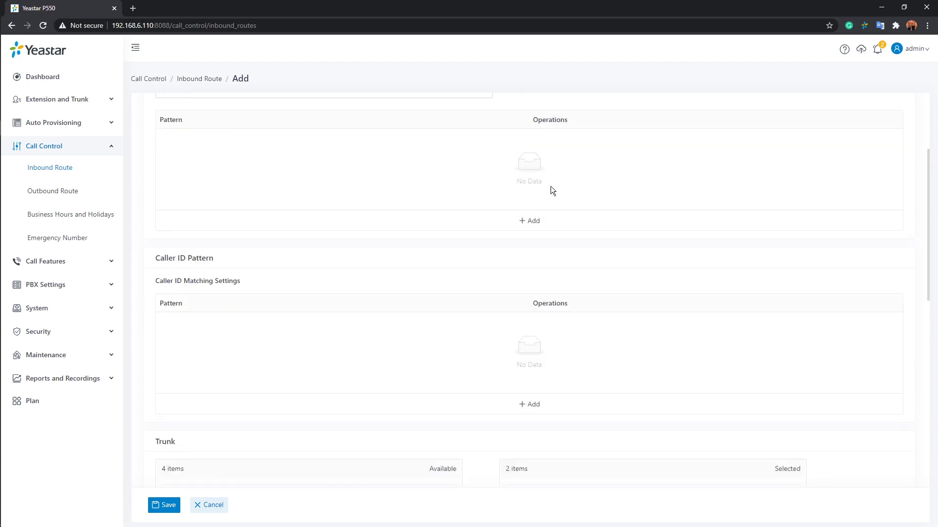
{"action": "scroll", "coordinate": [424, 268], "scroll_direction": "down", "scroll_amount": 10}
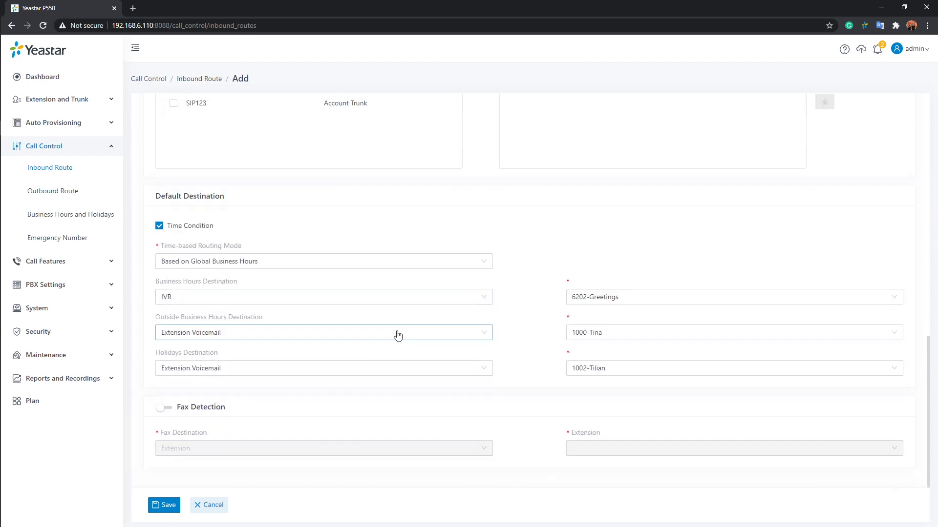
Step: Enable Fax Detection and move FXO1-7 back to Available, leaving only SIP1 as a selected trunk
{"action": "left_click", "coordinate": [166, 408]}
{"action": "scroll", "coordinate": [379, 433], "scroll_direction": "up", "scroll_amount": 6}
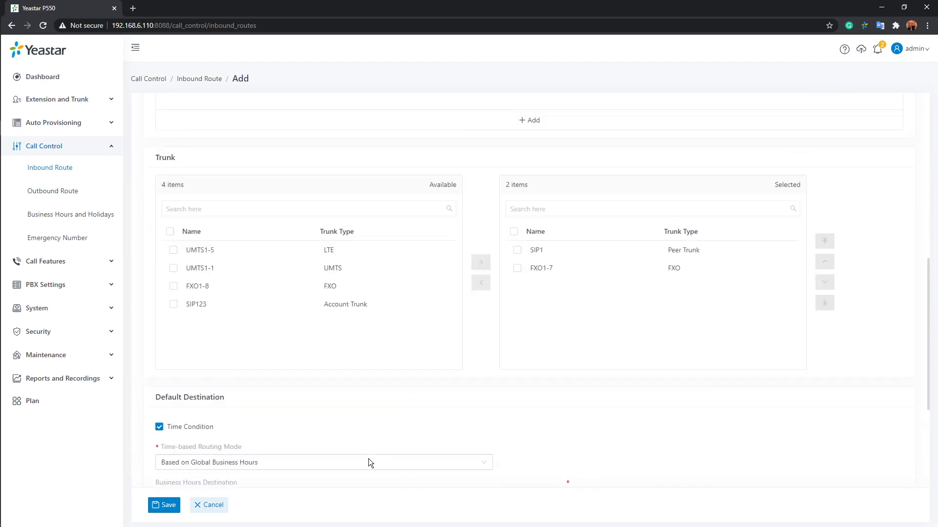
{"action": "left_click", "coordinate": [517, 360]}
{"action": "left_click", "coordinate": [480, 374]}
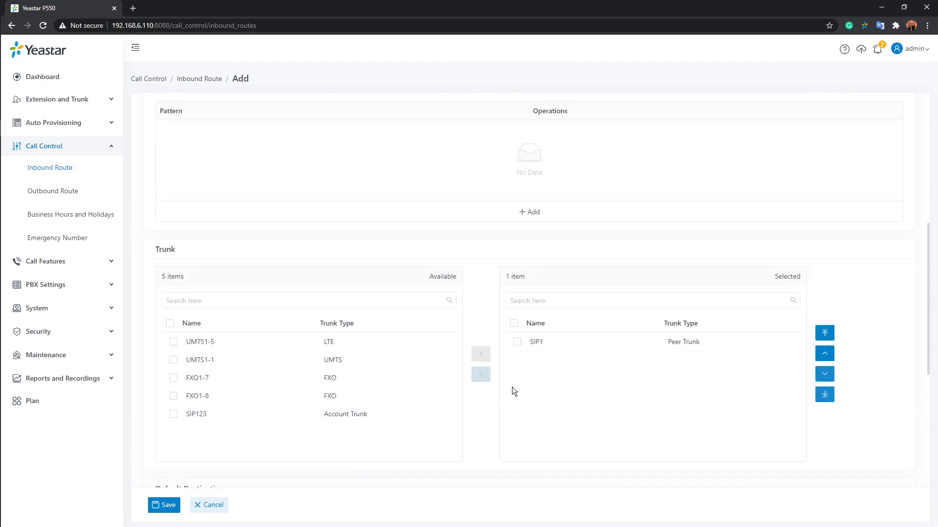
{"action": "scroll", "coordinate": [602, 269], "scroll_direction": "down", "scroll_amount": 4}
{"action": "scroll", "coordinate": [581, 291], "scroll_direction": "down", "scroll_amount": 2}
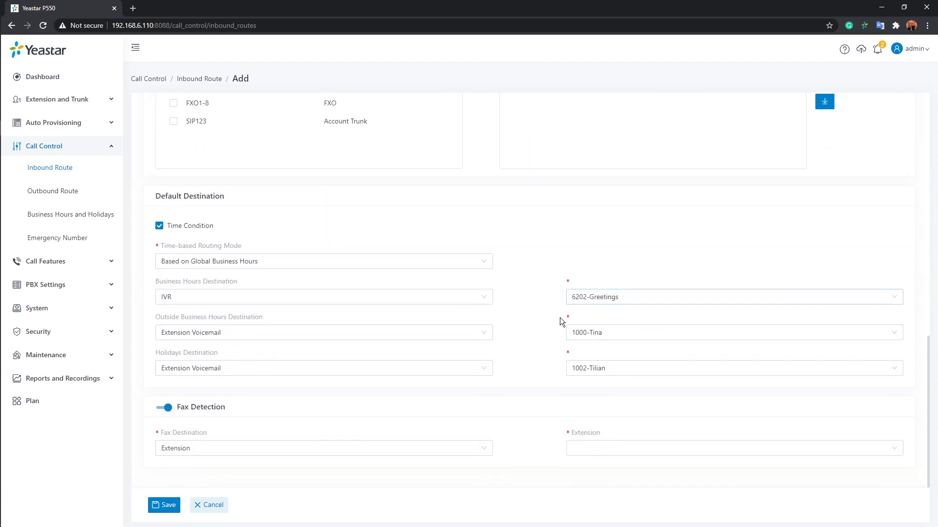
{"action": "scroll", "coordinate": [543, 354], "scroll_direction": "up", "scroll_amount": 2}
{"action": "scroll", "coordinate": [544, 352], "scroll_direction": "down", "scroll_amount": 1}
{"action": "scroll", "coordinate": [544, 351], "scroll_direction": "down", "scroll_amount": 1}
Step: Try saving the inbound route, then switch on T.38 Support in the SIP123 trunk's advanced settings
{"action": "left_click", "coordinate": [166, 506]}
{"action": "left_click", "coordinate": [57, 99]}
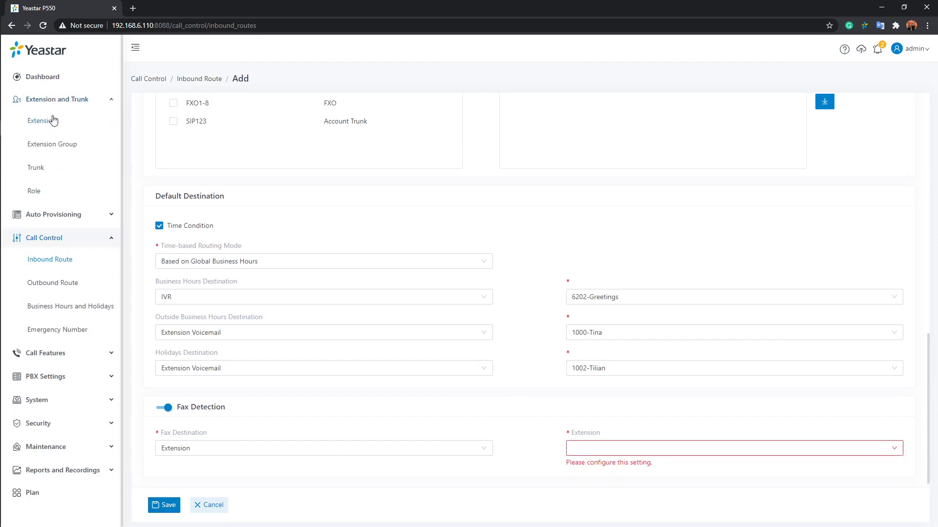
{"action": "left_click", "coordinate": [35, 168]}
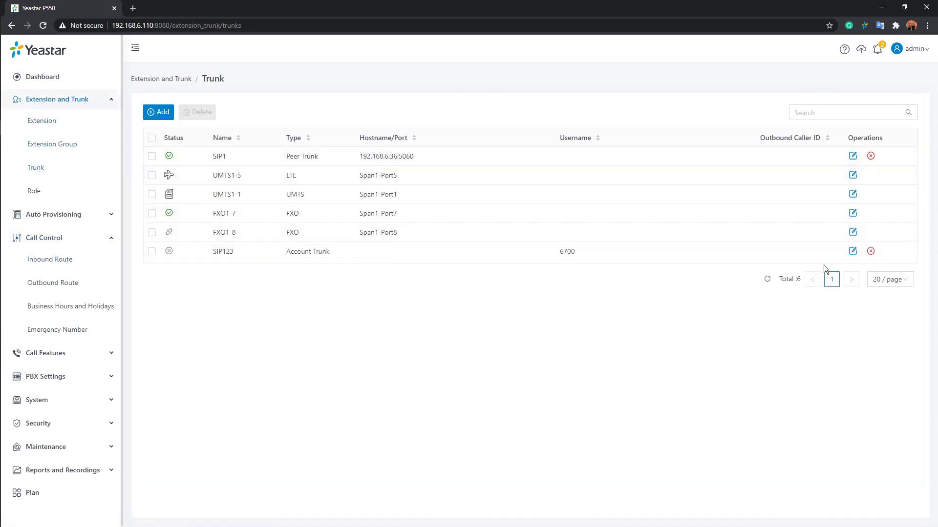
{"action": "left_click", "coordinate": [852, 252]}
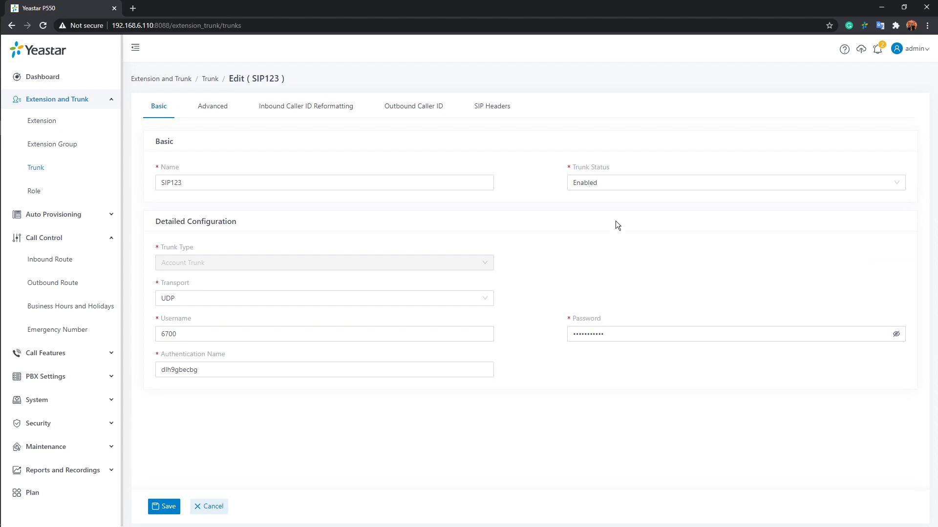
{"action": "left_click", "coordinate": [198, 106]}
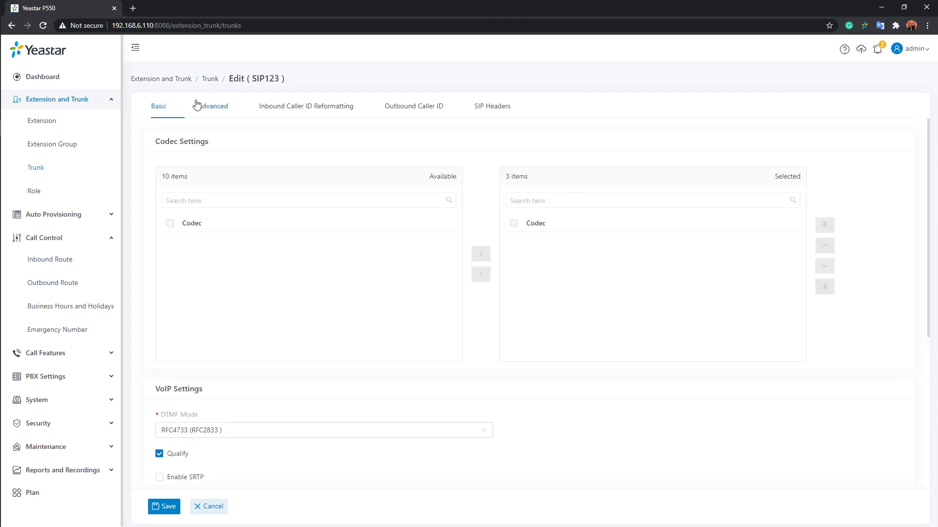
{"action": "scroll", "coordinate": [317, 147], "scroll_direction": "down", "scroll_amount": 4}
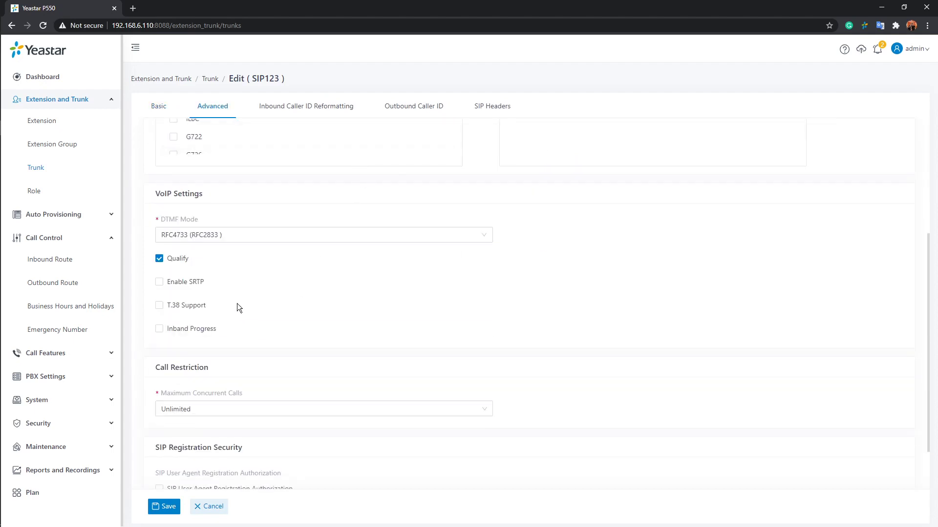
{"action": "left_click", "coordinate": [159, 306]}
{"action": "left_click", "coordinate": [47, 262]}
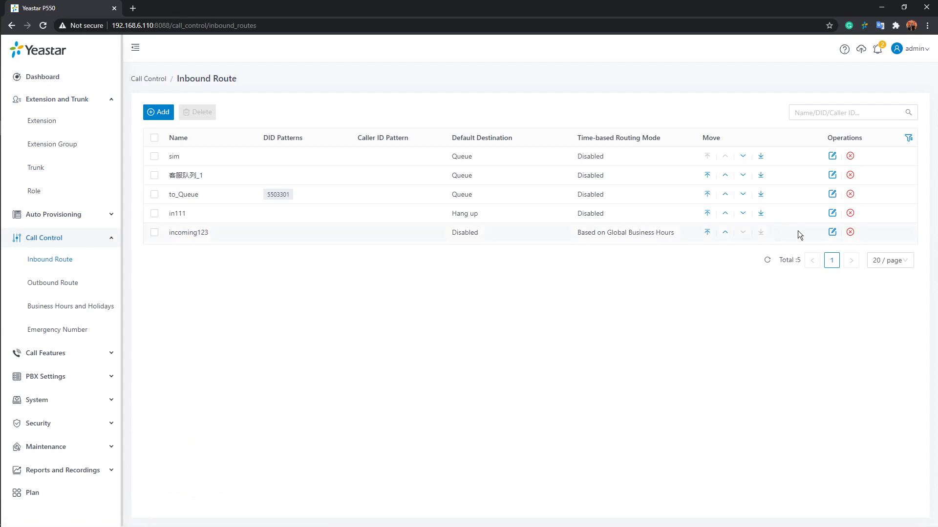
Step: Save incoming123 with Fax Destination switched to Extension, then back to Fax To Email
{"action": "left_click", "coordinate": [832, 232]}
{"action": "scroll", "coordinate": [642, 296], "scroll_direction": "down", "scroll_amount": 5}
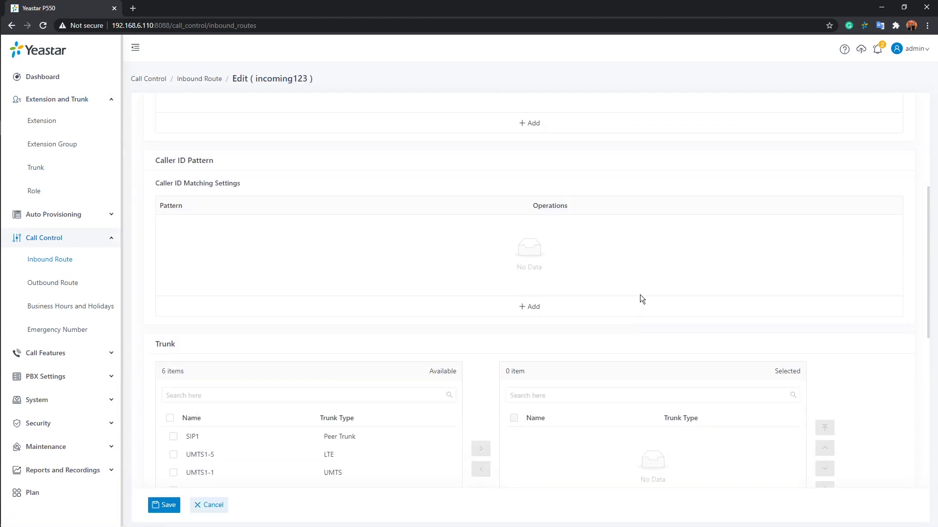
{"action": "scroll", "coordinate": [640, 294], "scroll_direction": "down", "scroll_amount": 7}
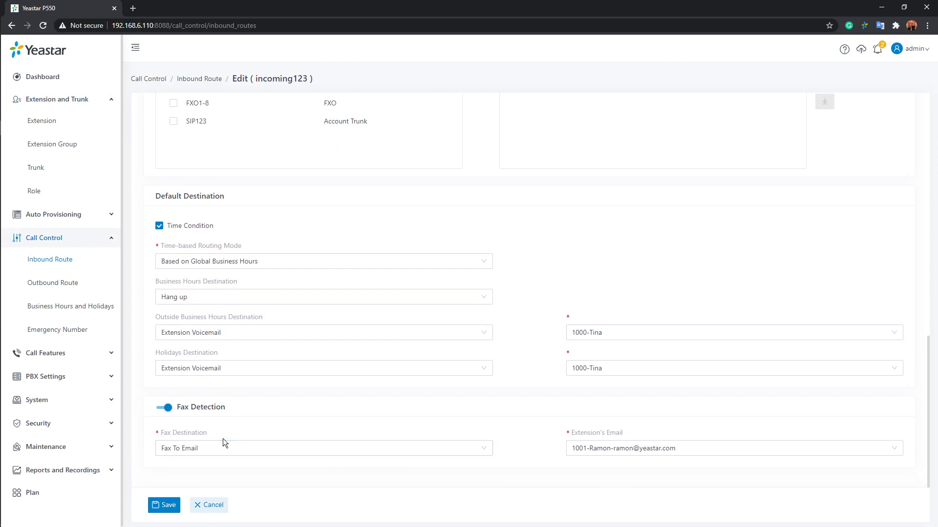
{"action": "left_click", "coordinate": [481, 448]}
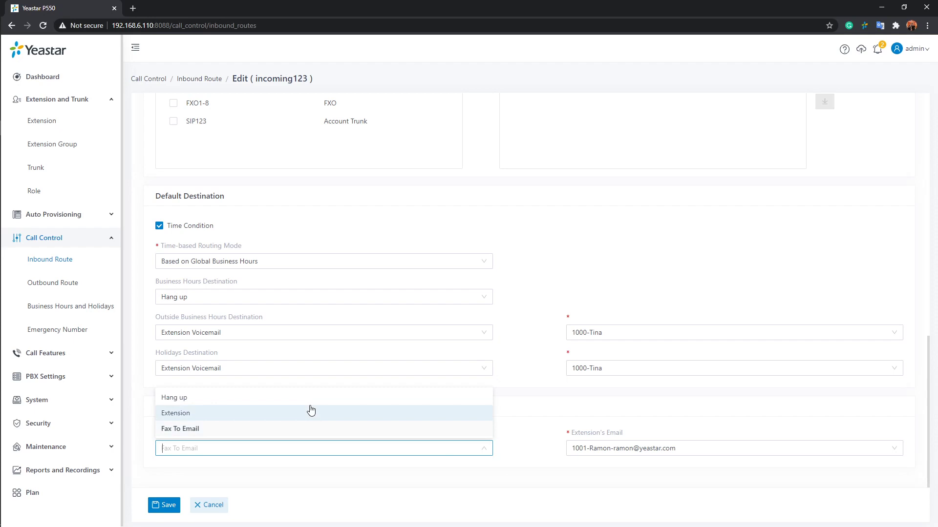
{"action": "left_click", "coordinate": [210, 419]}
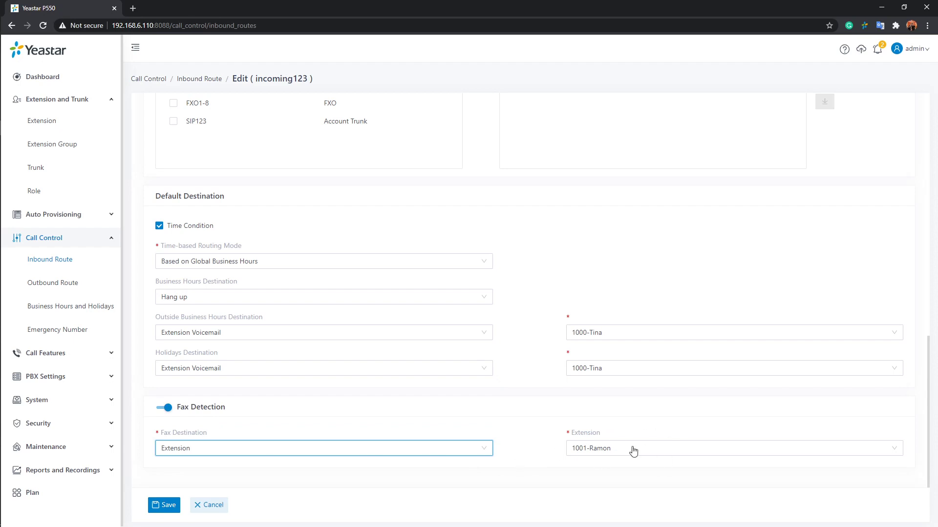
{"action": "left_click", "coordinate": [483, 448]}
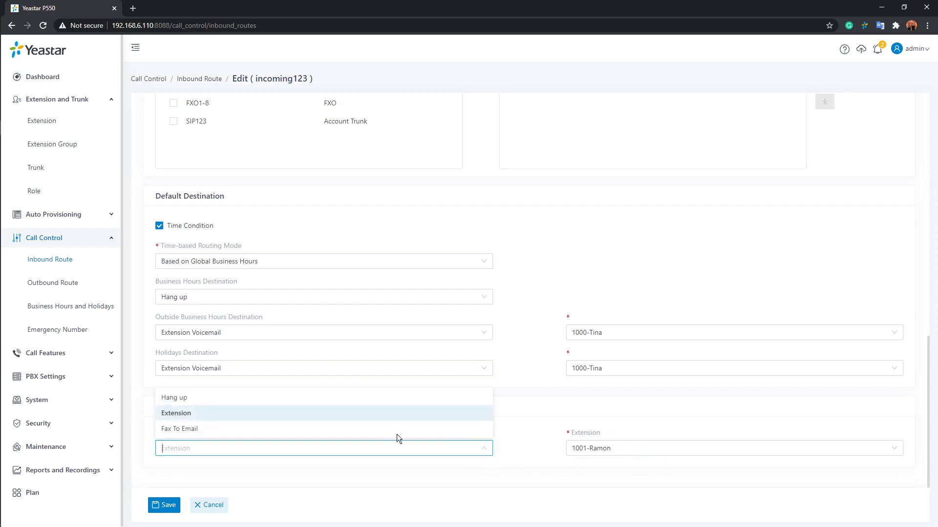
{"action": "left_click", "coordinate": [191, 430]}
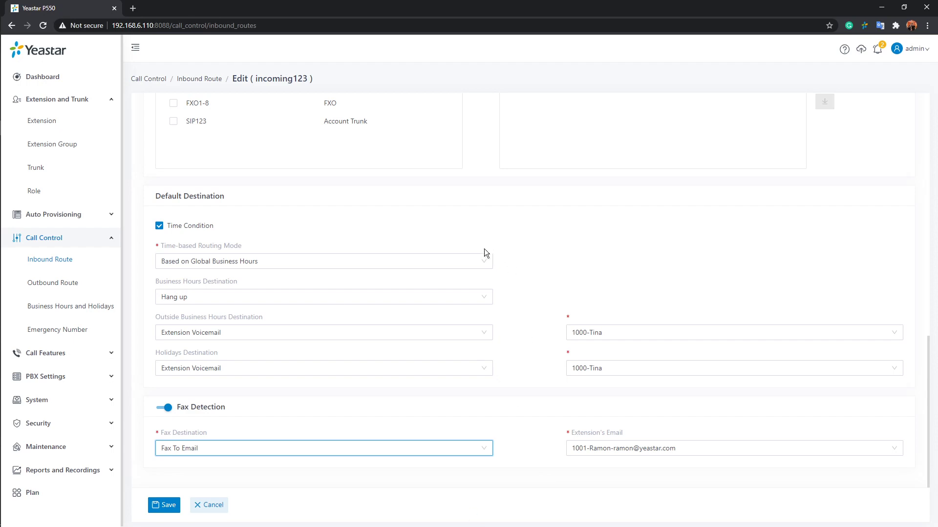
{"action": "left_click", "coordinate": [170, 507]}
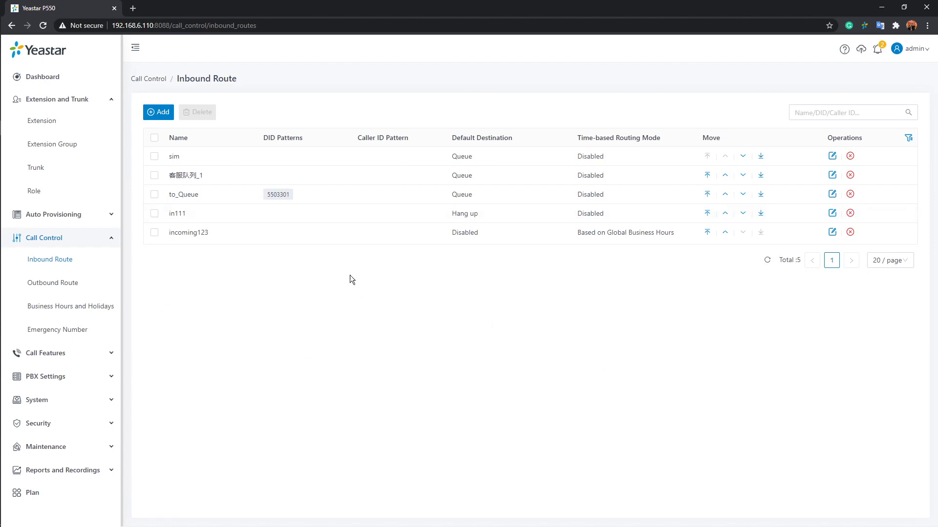
{"action": "left_click", "coordinate": [66, 288]}
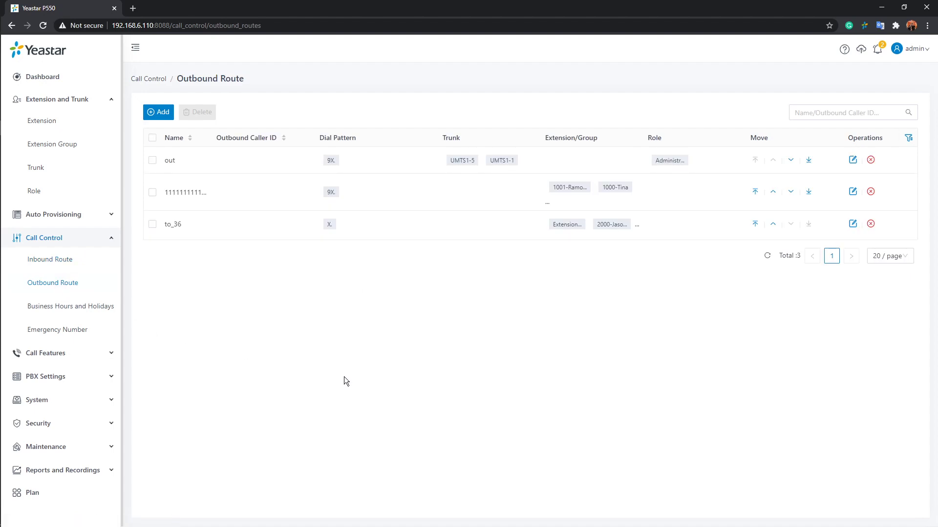
Step: Create a new outbound route named outgoing123
{"action": "left_click", "coordinate": [155, 112]}
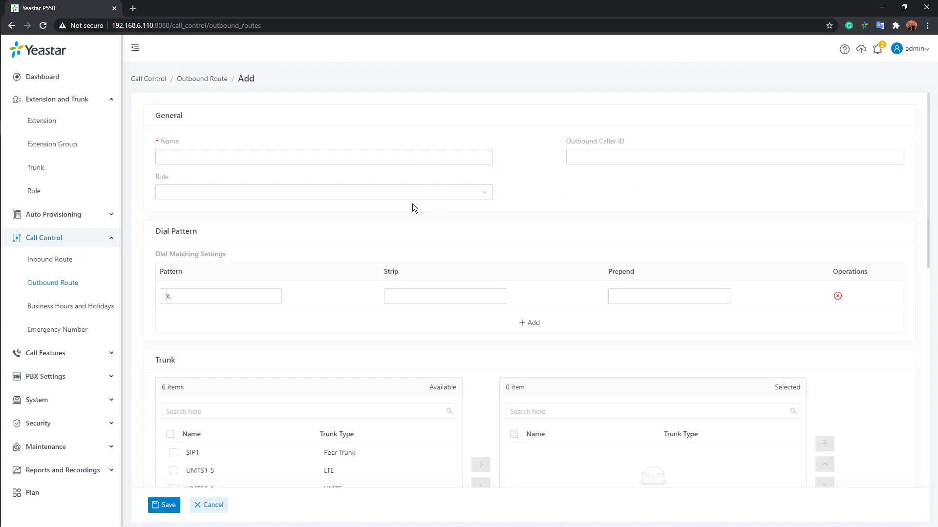
{"action": "left_click", "coordinate": [368, 158]}
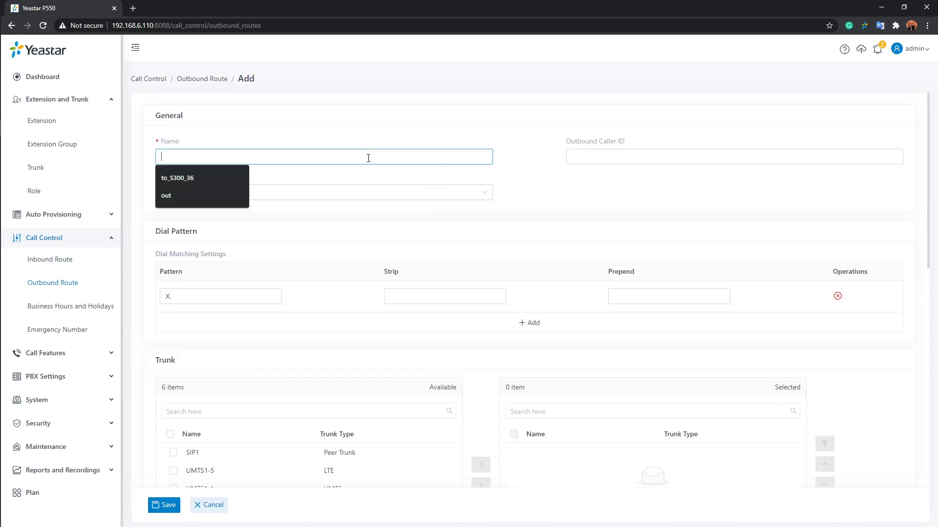
{"action": "type", "text": "Out"}
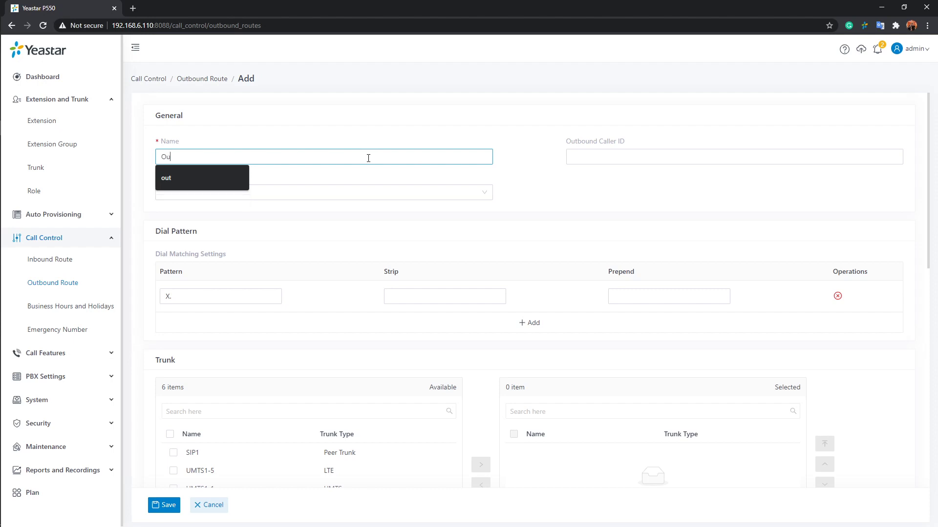
{"action": "key", "text": "BackSpace"}
{"action": "key", "text": "BackSpace"}
{"action": "key", "text": "BackSpace"}
{"action": "type", "text": "outgoing123"}
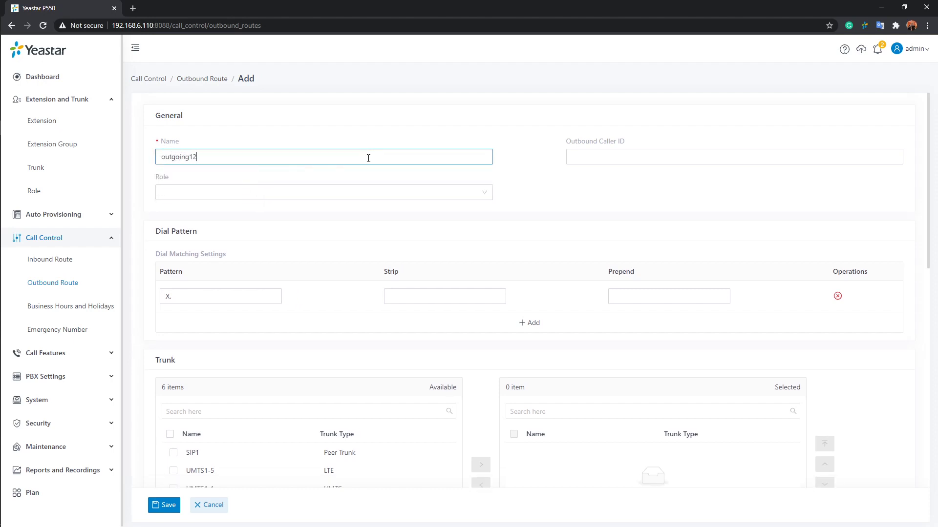
{"action": "left_click", "coordinate": [567, 179]}
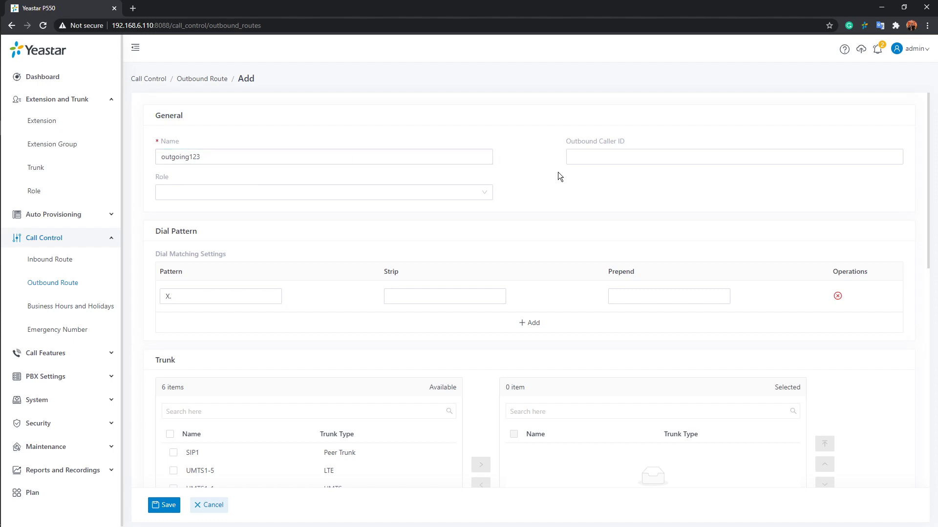
{"action": "scroll", "coordinate": [558, 218], "scroll_direction": "down", "scroll_amount": 2}
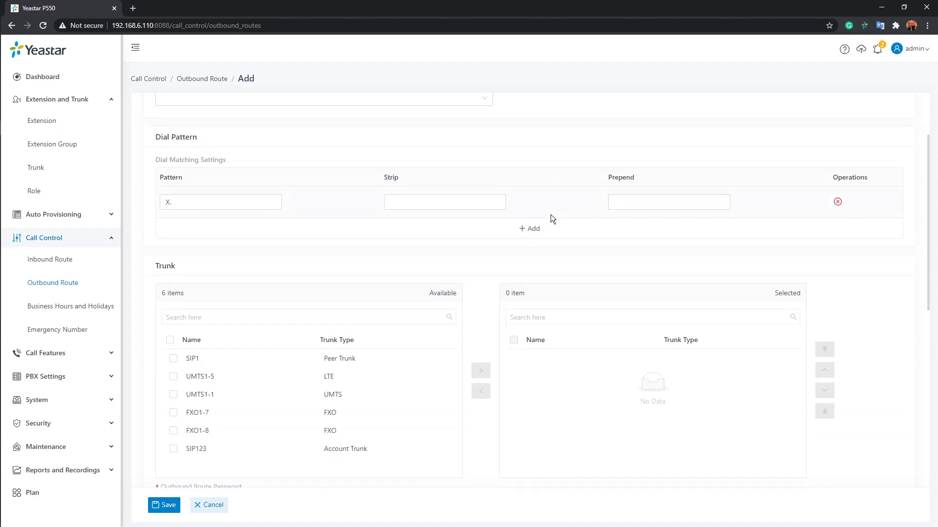
{"action": "scroll", "coordinate": [550, 217], "scroll_direction": "up", "scroll_amount": 2}
Step: Leave the Outbound Caller ID blank and bring up the Role list
{"action": "left_click", "coordinate": [635, 155]}
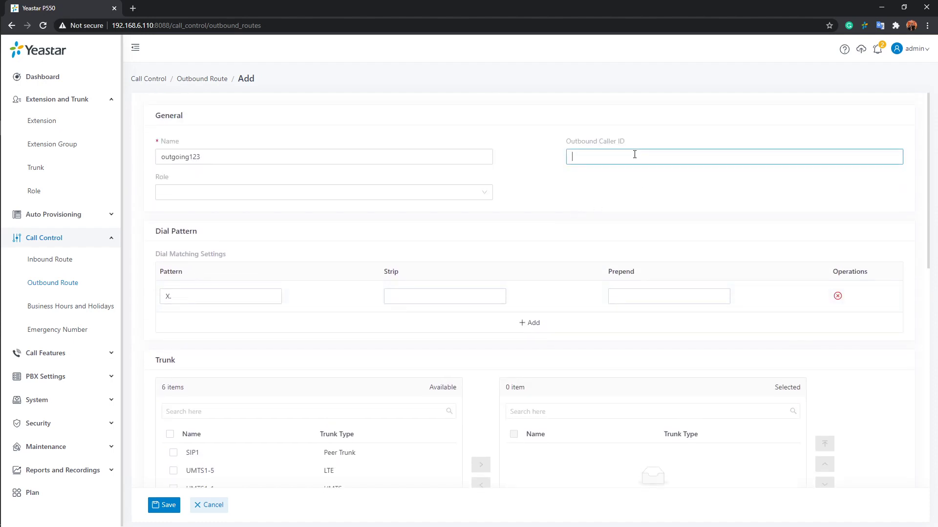
{"action": "left_click", "coordinate": [455, 194]}
{"action": "left_click", "coordinate": [544, 193]}
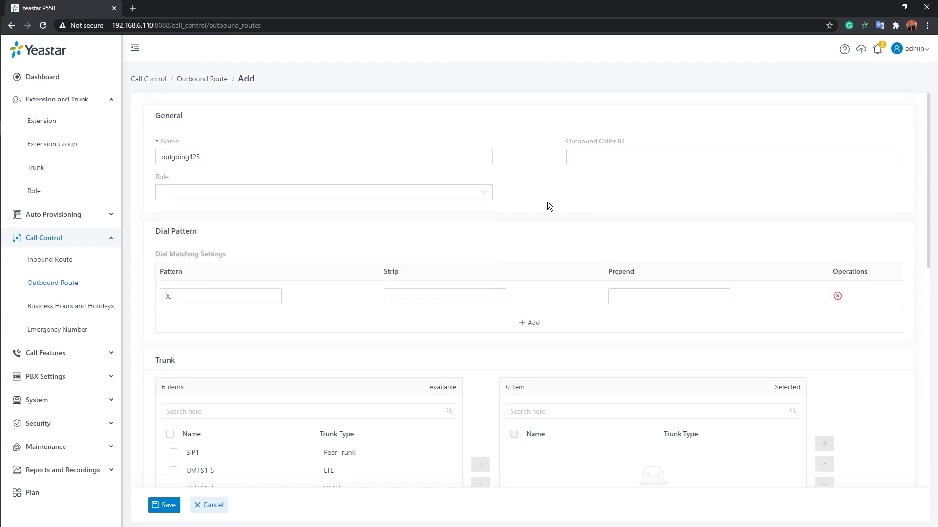
{"action": "left_click", "coordinate": [606, 157]}
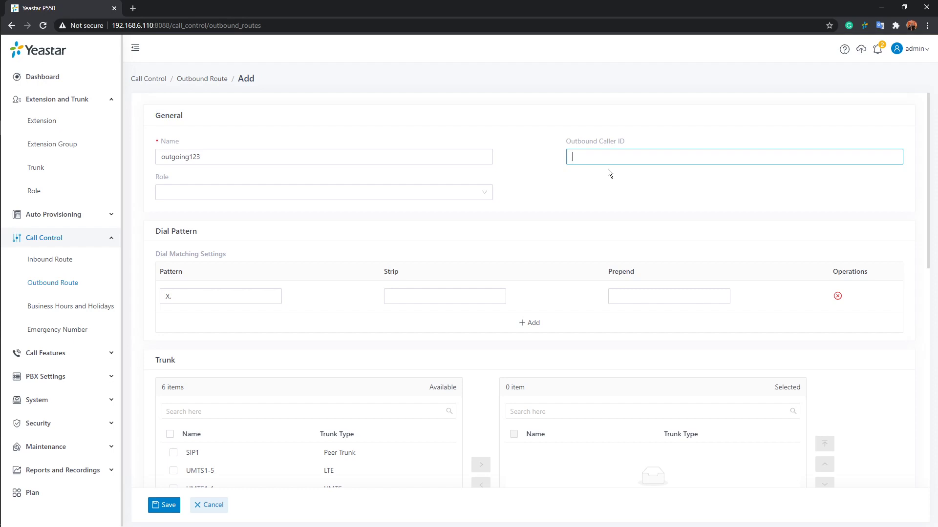
{"action": "left_click", "coordinate": [579, 172]}
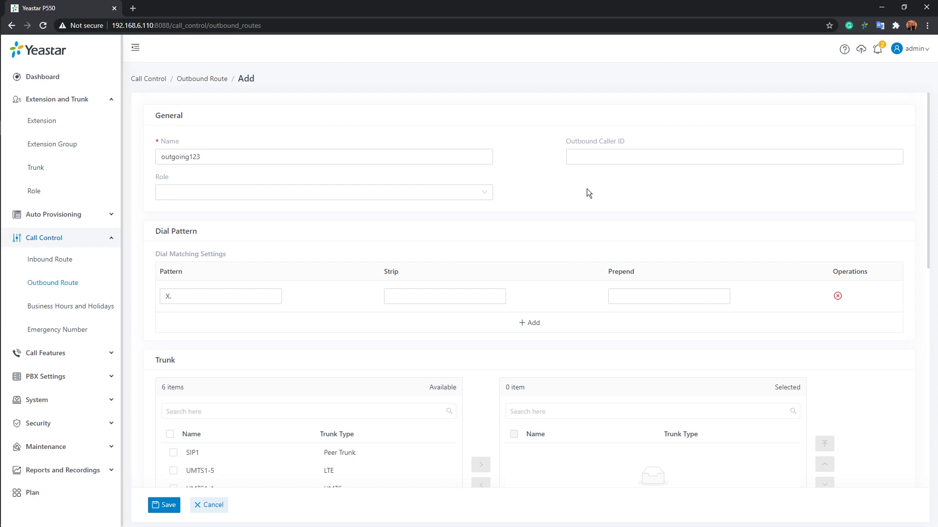
{"action": "left_click", "coordinate": [486, 195]}
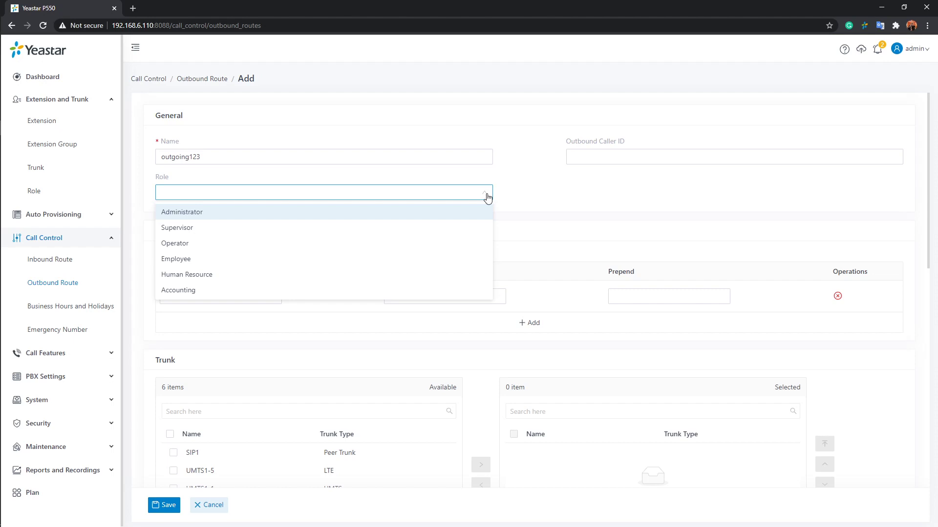
Step: Choose Administrator as the route's only role
{"action": "left_click", "coordinate": [186, 215]}
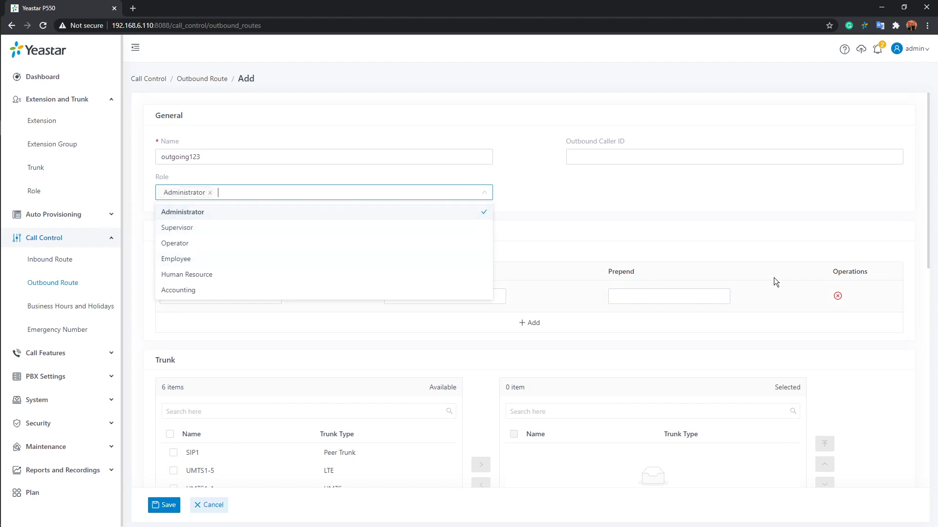
{"action": "left_click", "coordinate": [562, 215]}
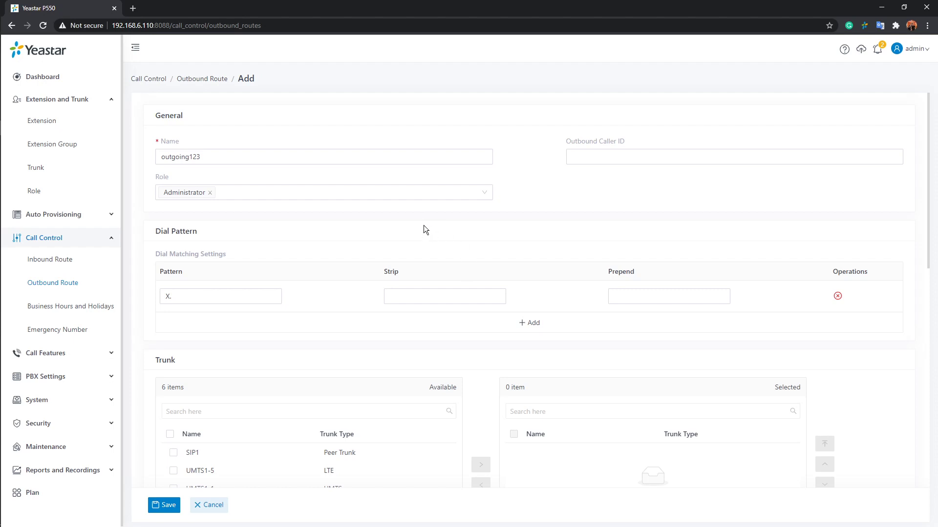
{"action": "left_click", "coordinate": [487, 198]}
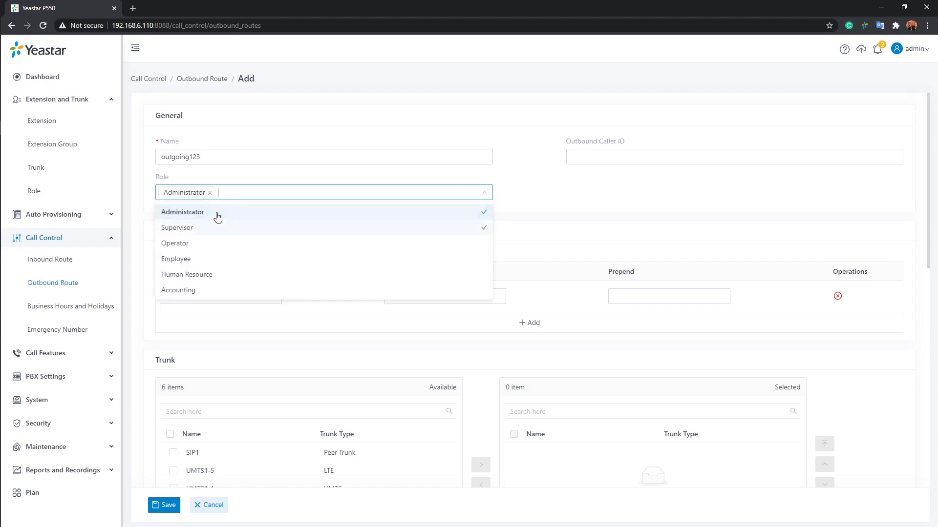
{"action": "left_click", "coordinate": [555, 233]}
Step: Check the X. dial pattern and scroll down to the Trunk section
{"action": "scroll", "coordinate": [557, 219], "scroll_direction": "down", "scroll_amount": 1}
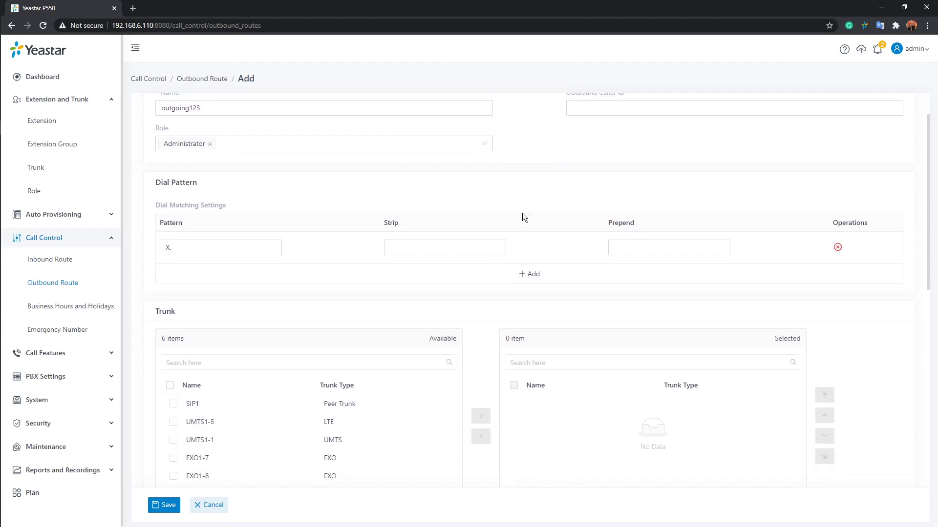
{"action": "scroll", "coordinate": [523, 216], "scroll_direction": "down", "scroll_amount": 1}
{"action": "scroll", "coordinate": [489, 205], "scroll_direction": "down", "scroll_amount": 2}
{"action": "scroll", "coordinate": [300, 181], "scroll_direction": "up", "scroll_amount": 1}
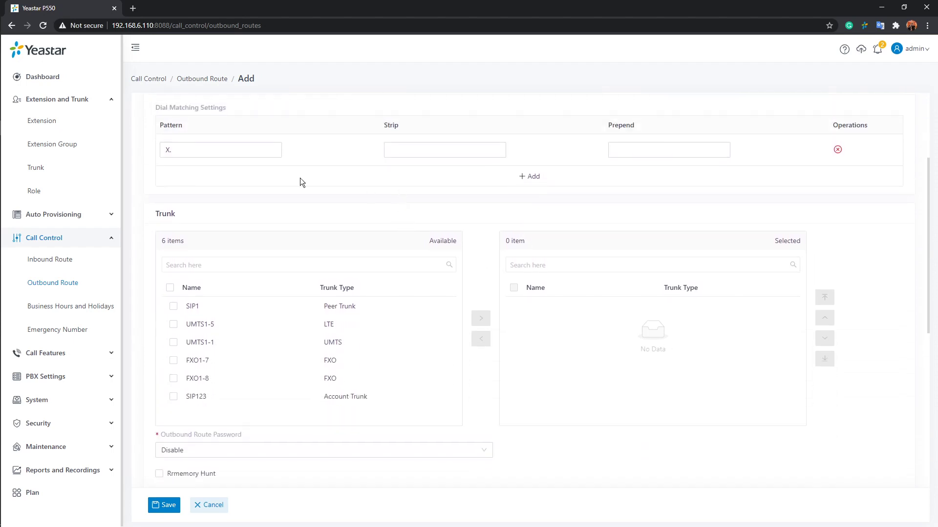
{"action": "left_click", "coordinate": [230, 148]}
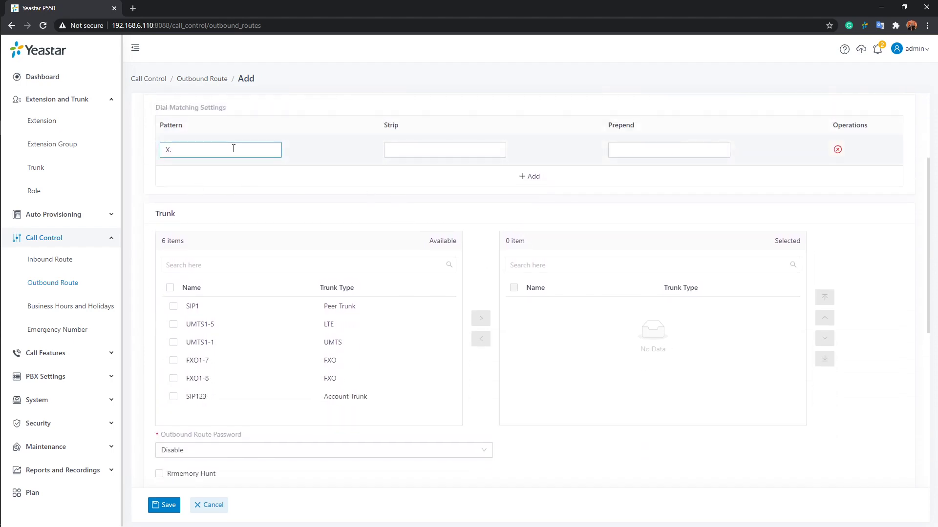
{"action": "scroll", "coordinate": [234, 148], "scroll_direction": "up", "scroll_amount": 1}
{"action": "scroll", "coordinate": [230, 163], "scroll_direction": "down", "scroll_amount": 3}
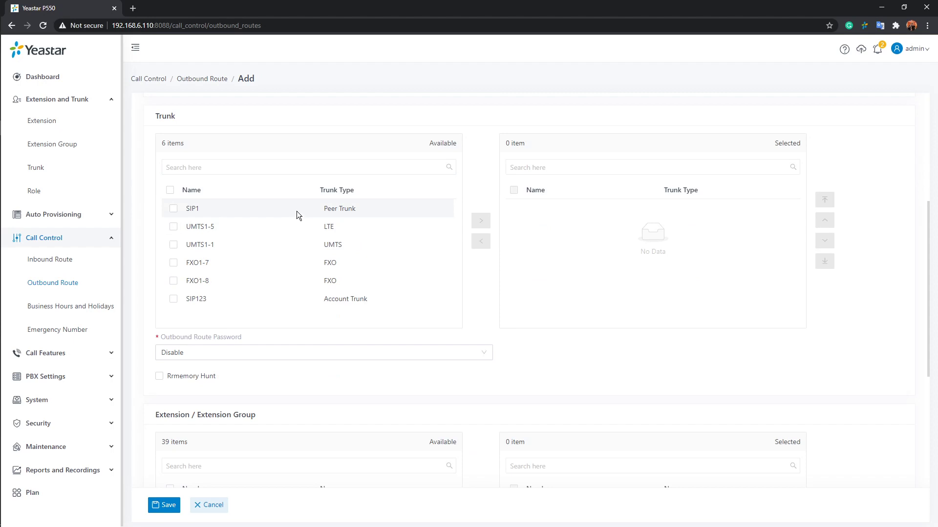
Step: Move SIP1 and then all remaining trunks, through SIP123, into the Selected list
{"action": "left_click", "coordinate": [297, 212]}
{"action": "left_click", "coordinate": [480, 221]}
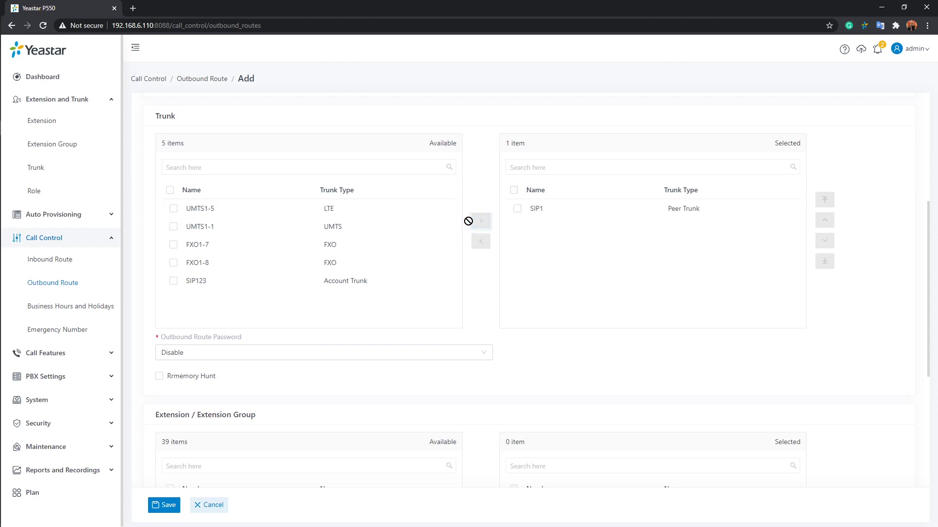
{"action": "left_click", "coordinate": [169, 190]}
{"action": "left_click", "coordinate": [480, 221]}
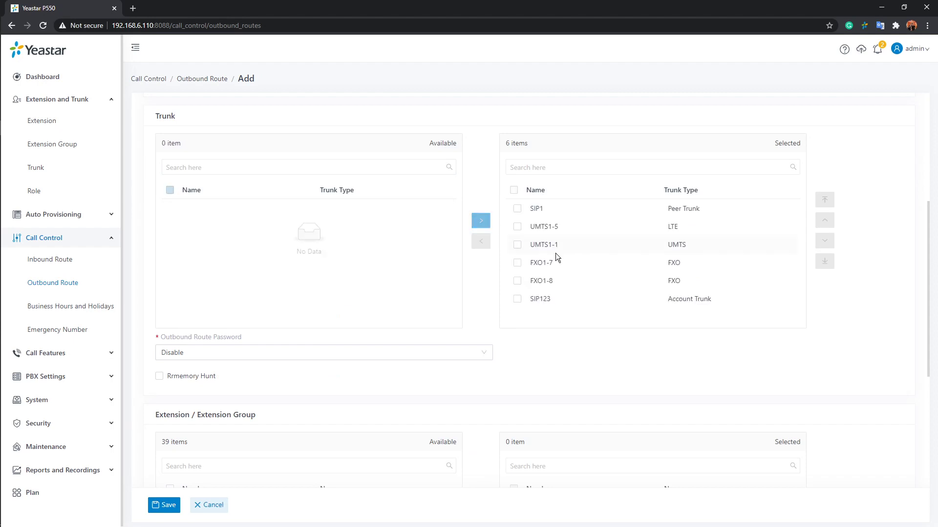
{"action": "left_click", "coordinate": [558, 263]}
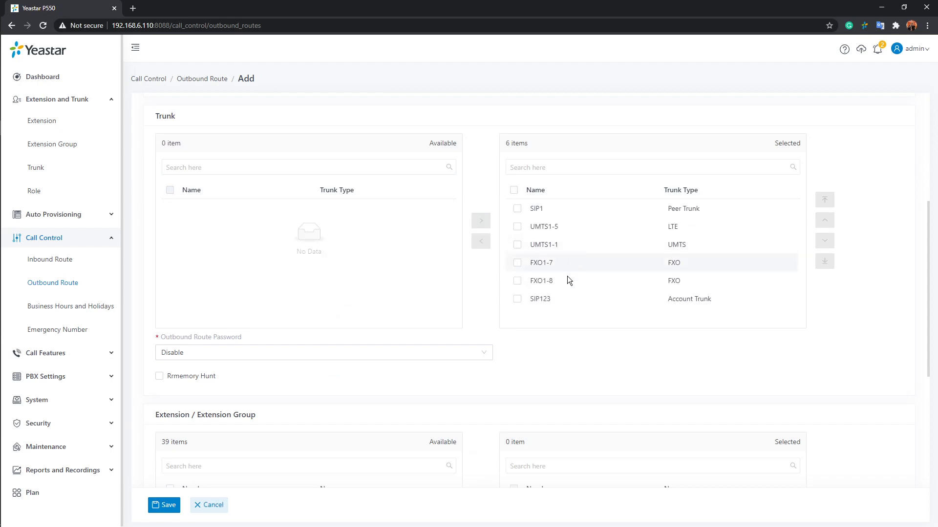
{"action": "left_click", "coordinate": [517, 262]}
{"action": "scroll", "coordinate": [482, 306], "scroll_direction": "down", "scroll_amount": 2}
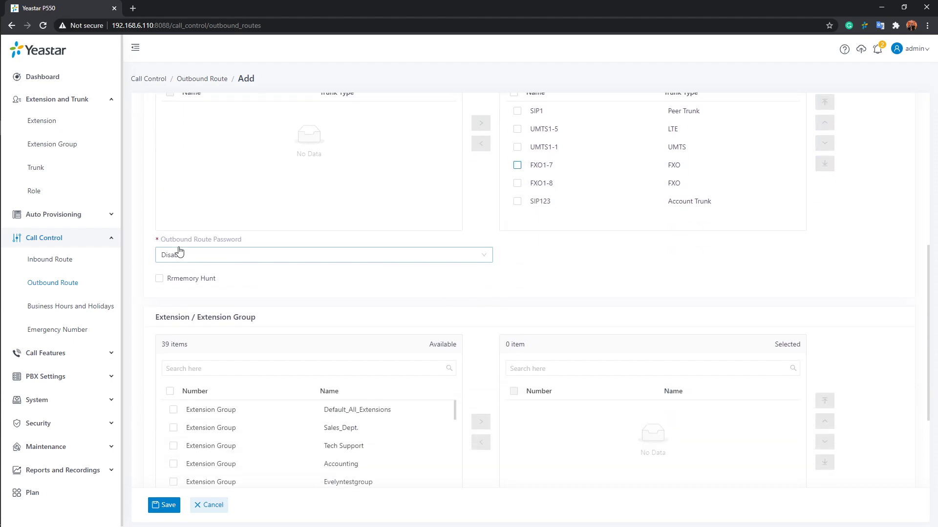
{"action": "mouse_move", "coordinate": [214, 239]}
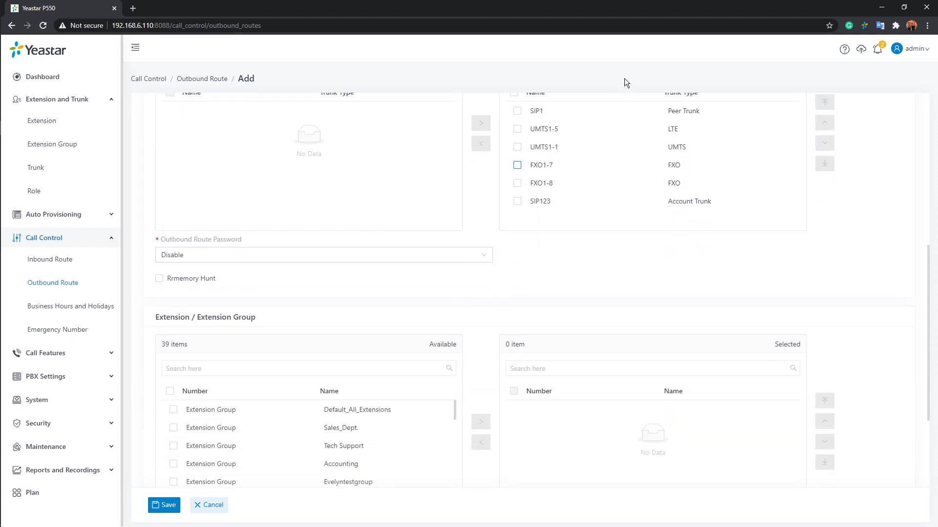
{"action": "scroll", "coordinate": [655, 213], "scroll_direction": "up", "scroll_amount": 2}
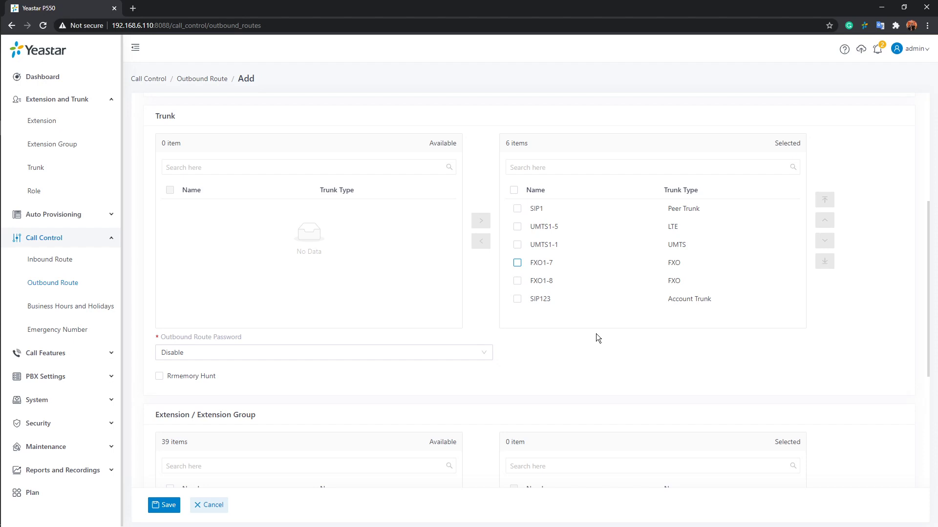
Step: Set Outbound Route Password to Single PIN and enter the PIN
{"action": "left_click", "coordinate": [490, 355]}
{"action": "left_click", "coordinate": [421, 391]}
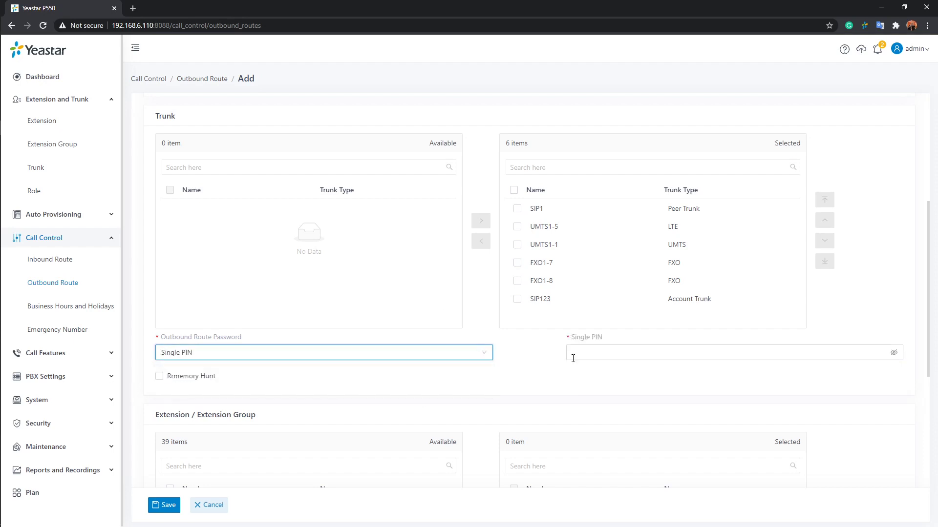
{"action": "left_click", "coordinate": [586, 348]}
{"action": "type", "text": "1234567"}
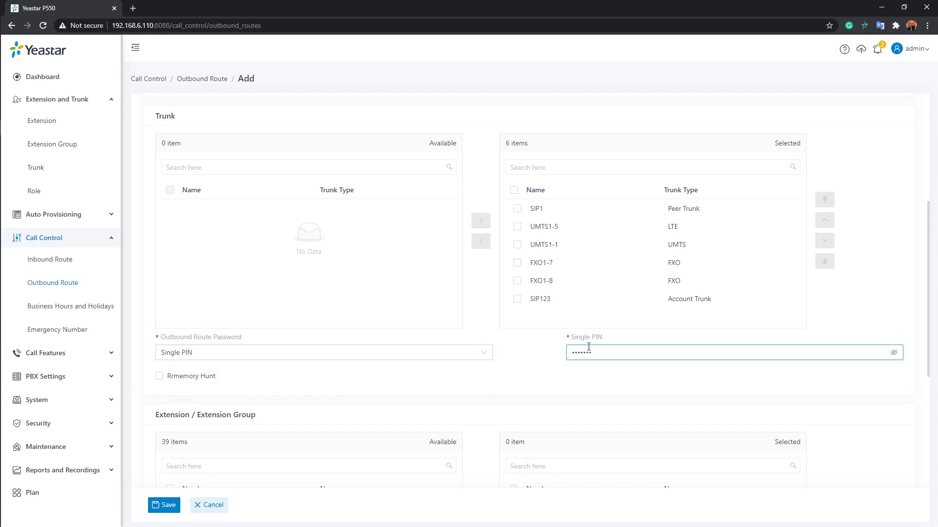
{"action": "left_click", "coordinate": [566, 375]}
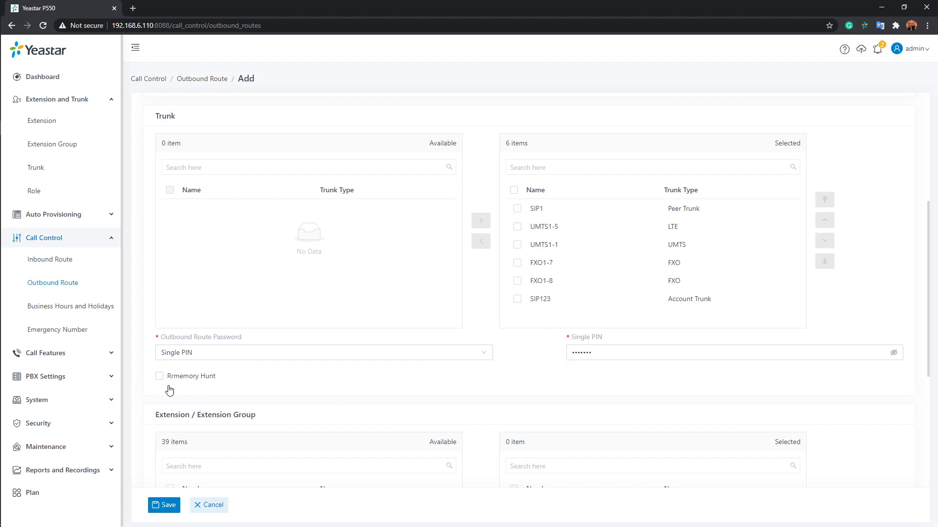
{"action": "mouse_move", "coordinate": [169, 384]}
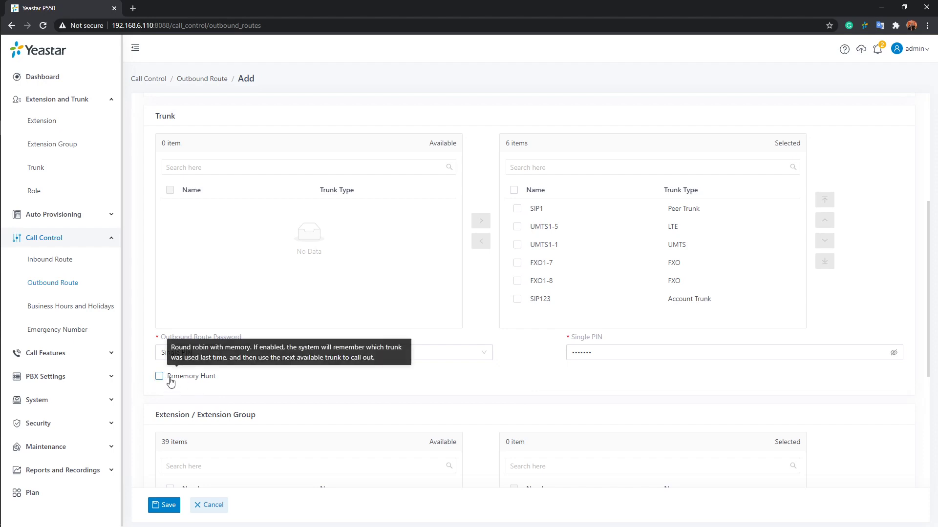
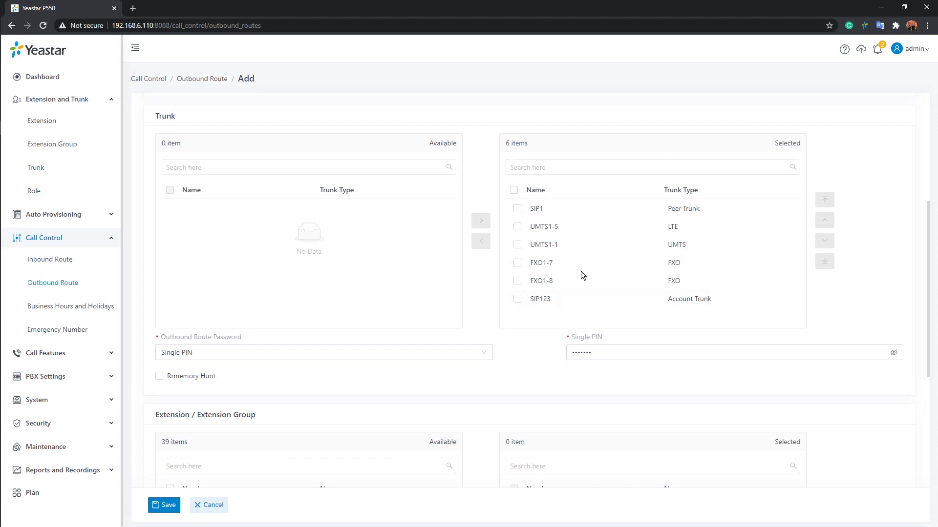
Step: Tick SIP1 in the route's Selected trunk list
{"action": "left_click", "coordinate": [617, 208]}
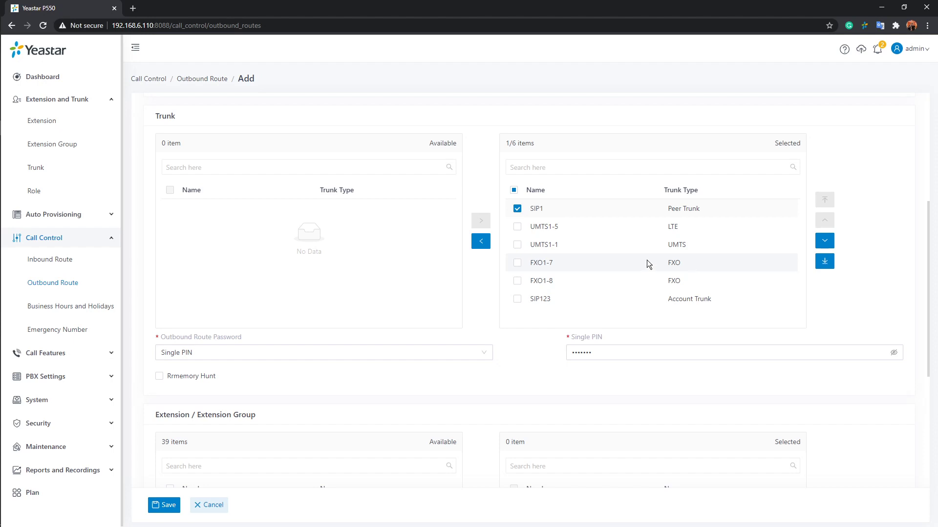
Step: Enable Rrmemory Hunt, then toggle the SIP1 and UMTS1-5 trunk checkboxes off
{"action": "left_click", "coordinate": [159, 377]}
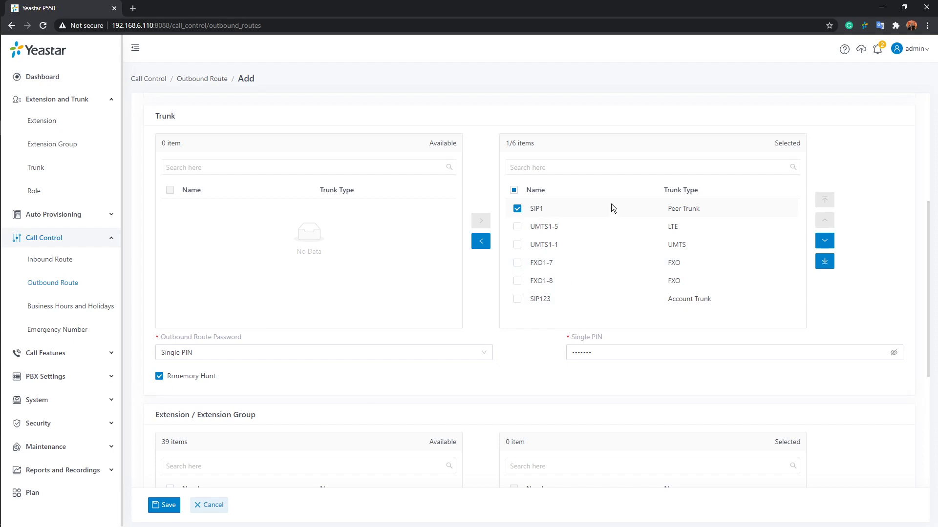
{"action": "left_click", "coordinate": [623, 209]}
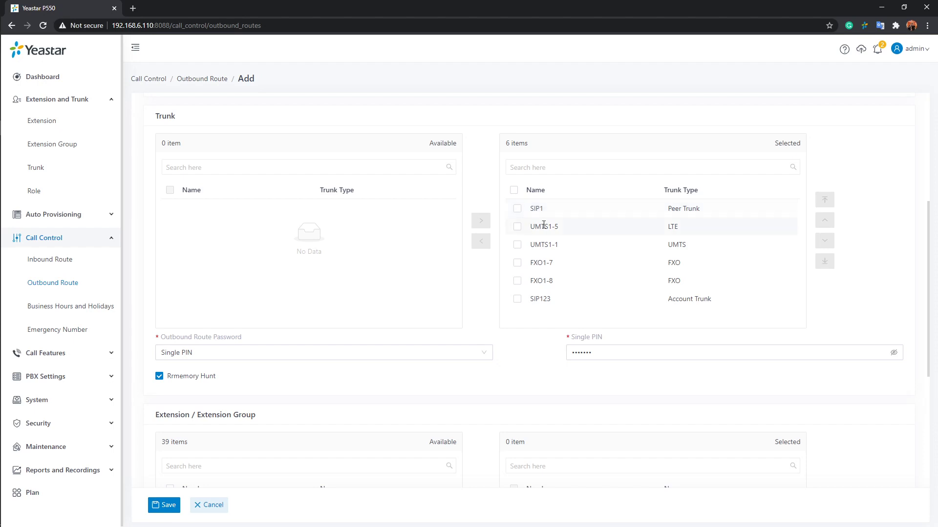
{"action": "left_click", "coordinate": [587, 228]}
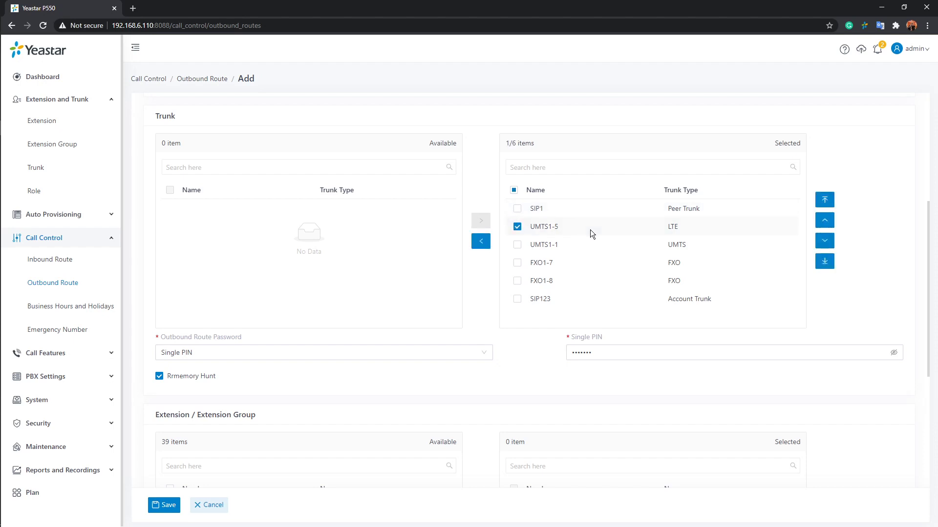
{"action": "left_click", "coordinate": [516, 228]}
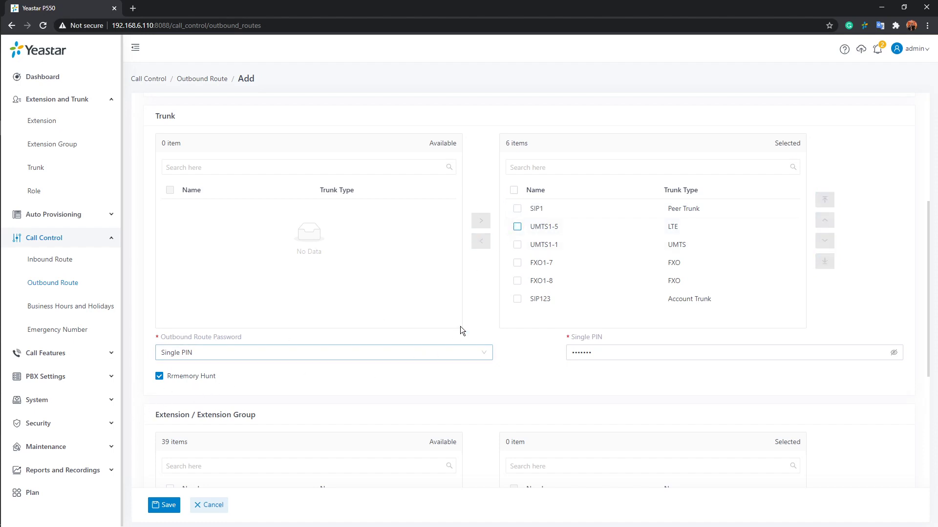
{"action": "scroll", "coordinate": [460, 327], "scroll_direction": "down", "scroll_amount": 5}
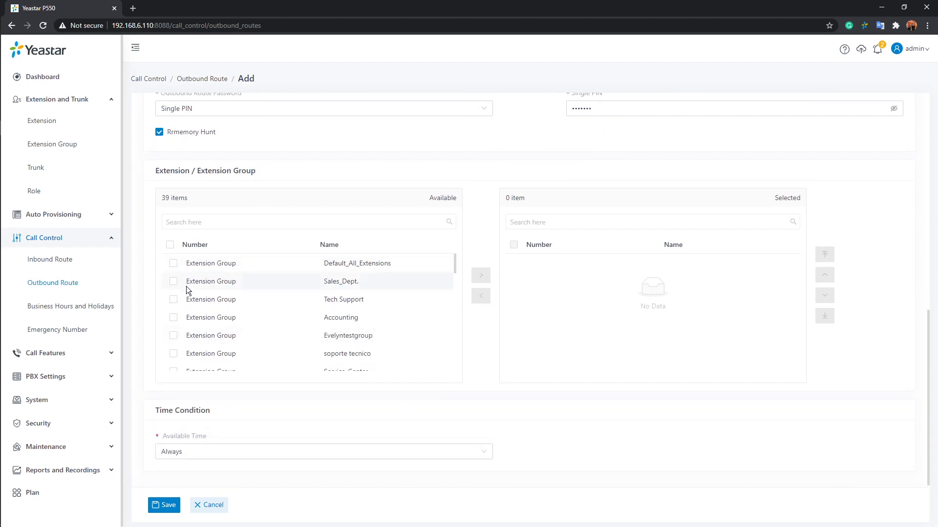
{"action": "scroll", "coordinate": [186, 290], "scroll_direction": "down", "scroll_amount": 2}
{"action": "scroll", "coordinate": [186, 305], "scroll_direction": "up", "scroll_amount": 2}
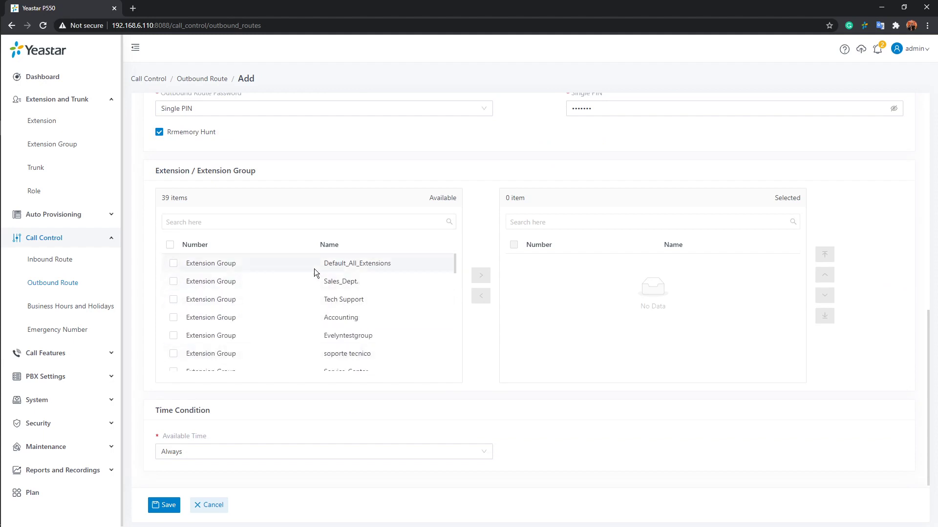
{"action": "scroll", "coordinate": [314, 273], "scroll_direction": "down", "scroll_amount": 4}
{"action": "left_click", "coordinate": [174, 286]}
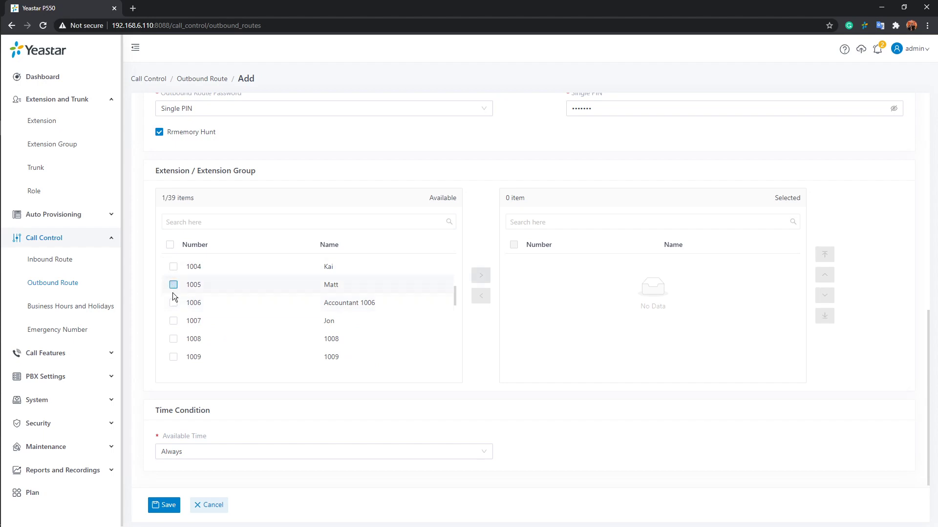
{"action": "left_click", "coordinate": [173, 303]}
{"action": "left_click", "coordinate": [173, 322]}
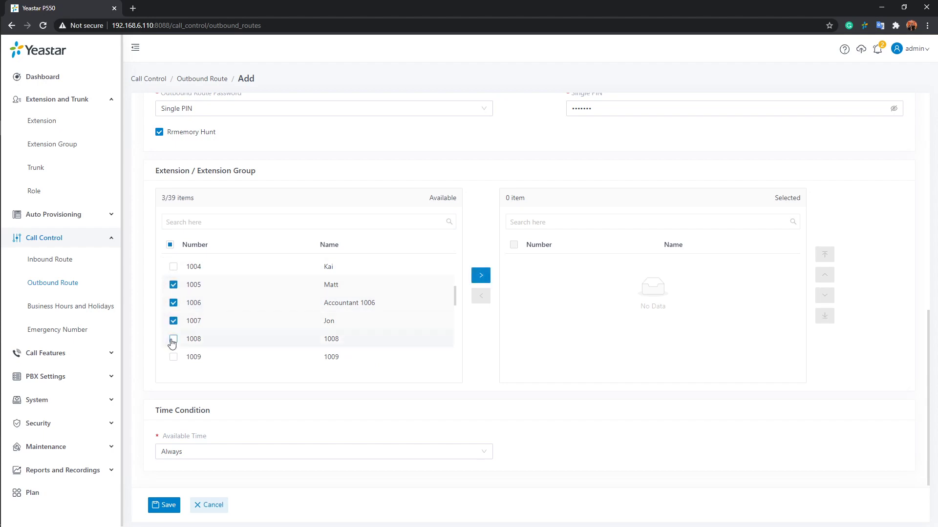
{"action": "left_click", "coordinate": [174, 339]}
{"action": "left_click", "coordinate": [479, 277]}
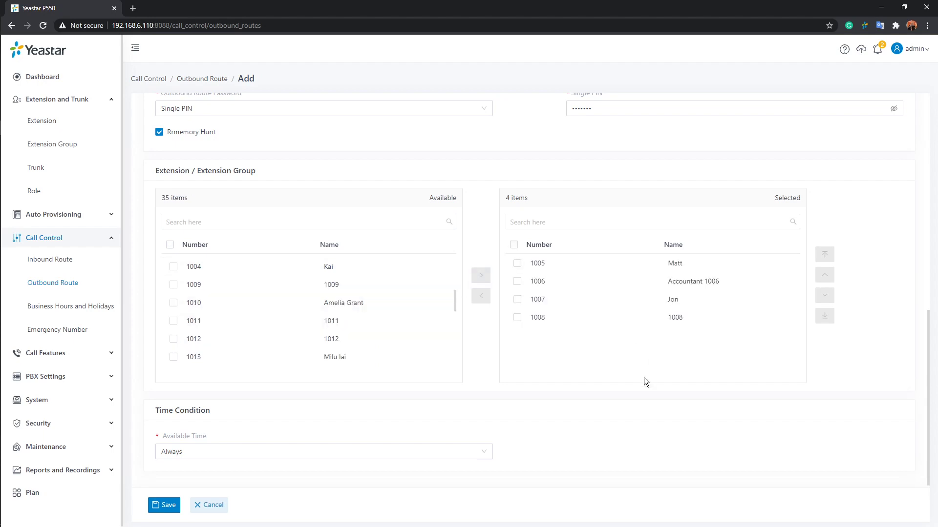
{"action": "scroll", "coordinate": [431, 349], "scroll_direction": "down", "scroll_amount": 3}
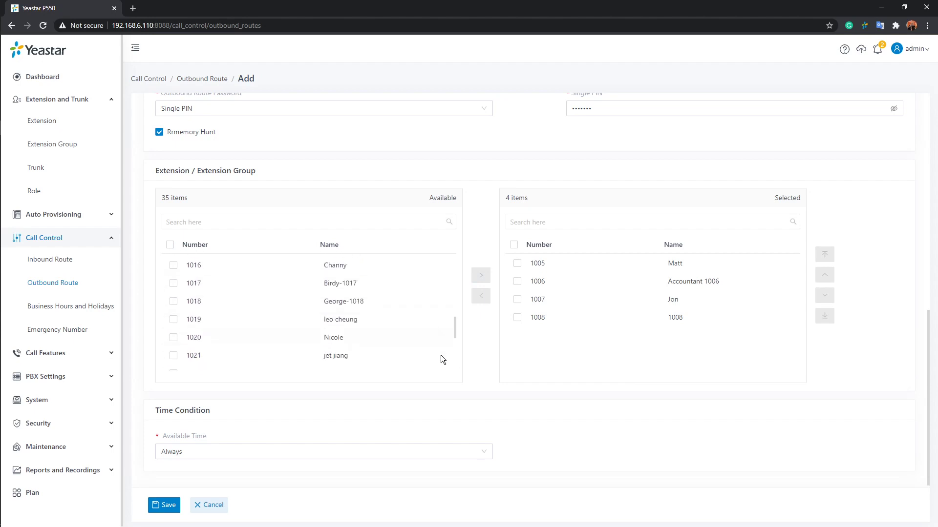
{"action": "scroll", "coordinate": [457, 397], "scroll_direction": "down", "scroll_amount": 1}
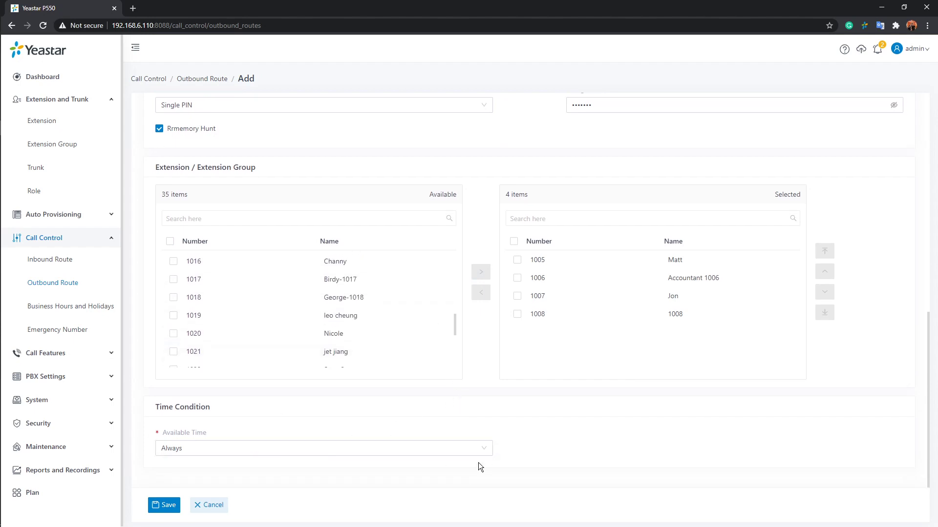
{"action": "left_click", "coordinate": [474, 451]}
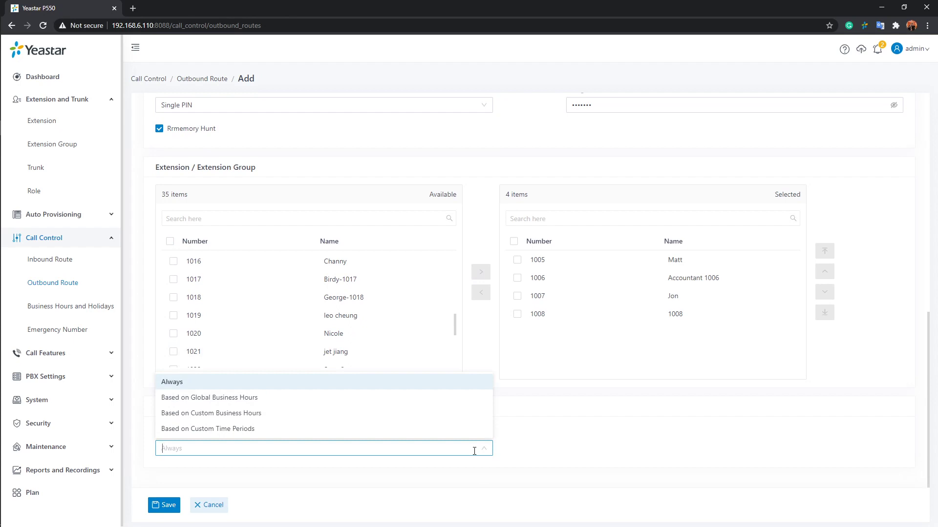
{"action": "left_click", "coordinate": [440, 389]}
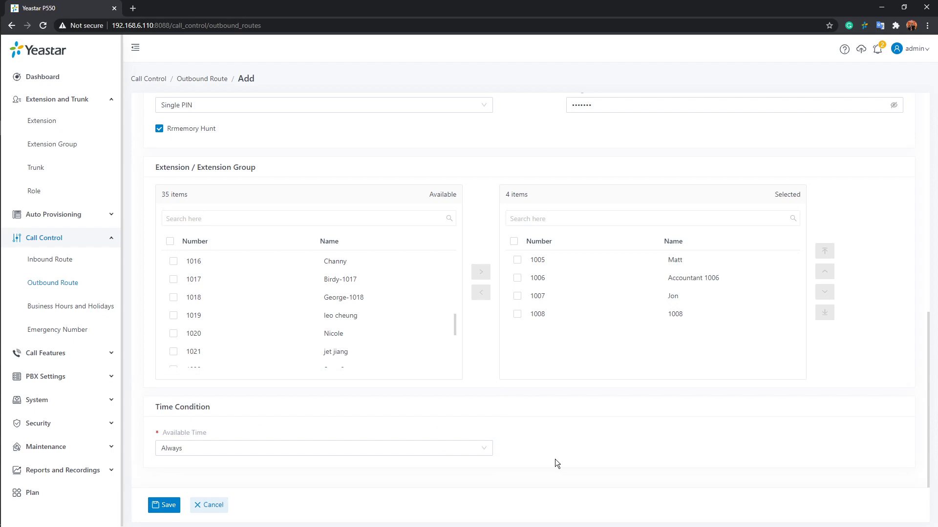
{"action": "scroll", "coordinate": [455, 426], "scroll_direction": "up", "scroll_amount": 7}
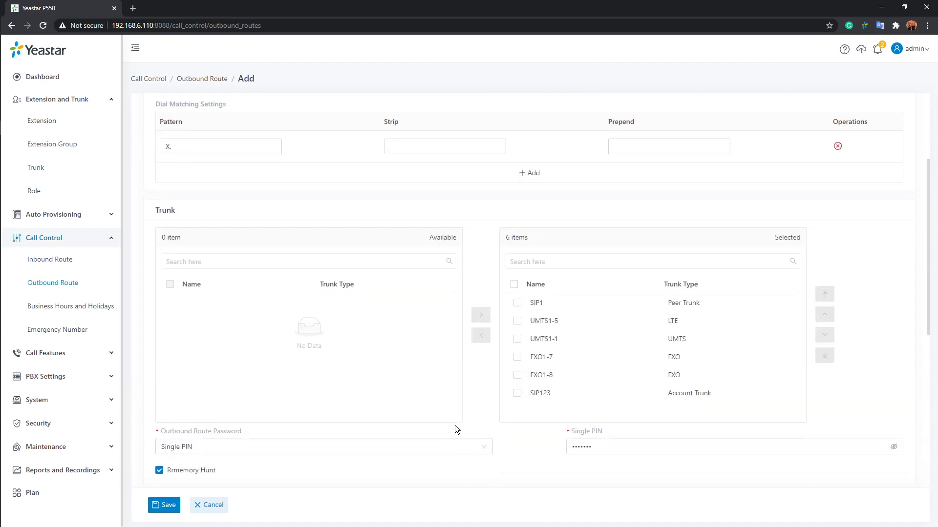
{"action": "scroll", "coordinate": [453, 427], "scroll_direction": "up", "scroll_amount": 3}
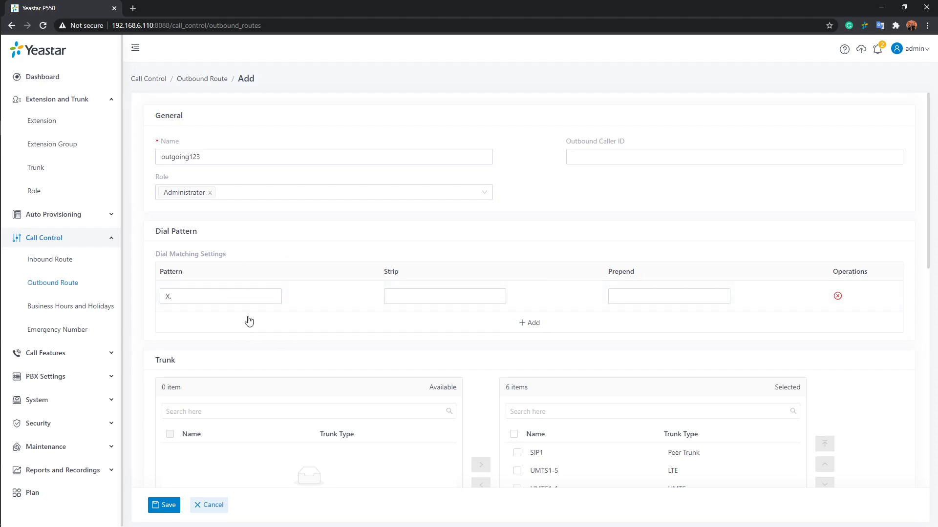
{"action": "left_click", "coordinate": [230, 296]}
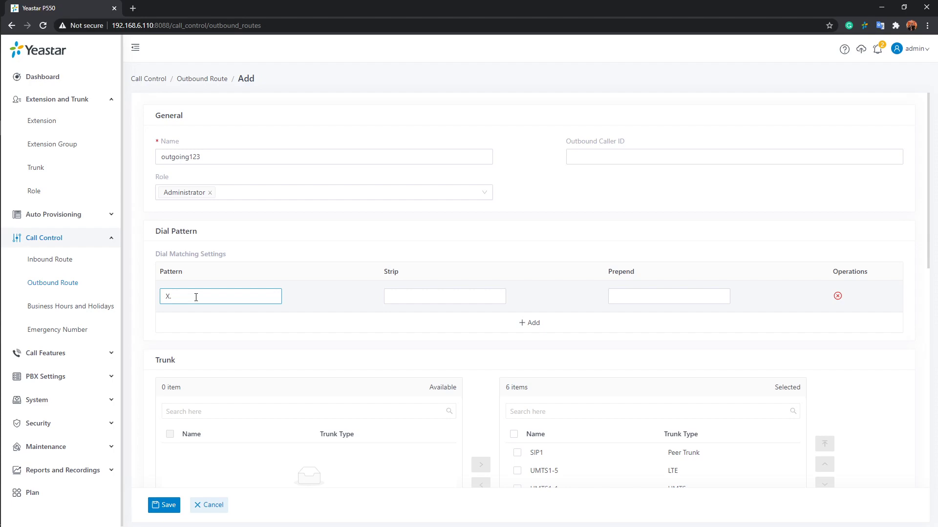
{"action": "mouse_move", "coordinate": [194, 254]}
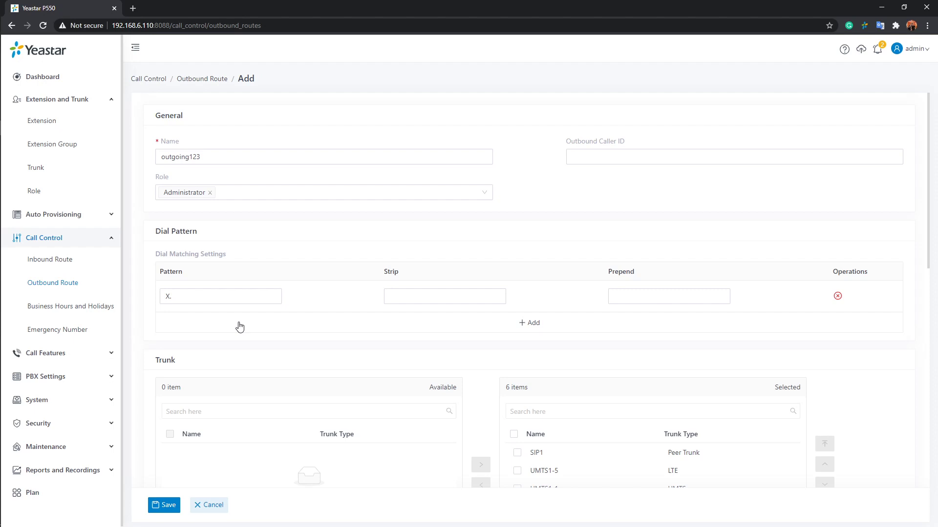
Step: Change the dial pattern to 9X. and set Strip to 1
{"action": "left_click", "coordinate": [169, 296]}
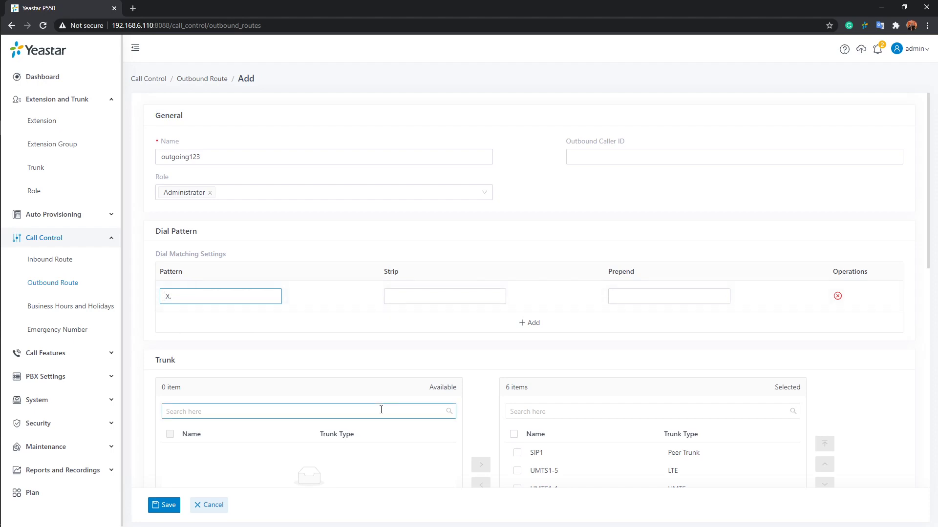
{"action": "type", "text": "9"}
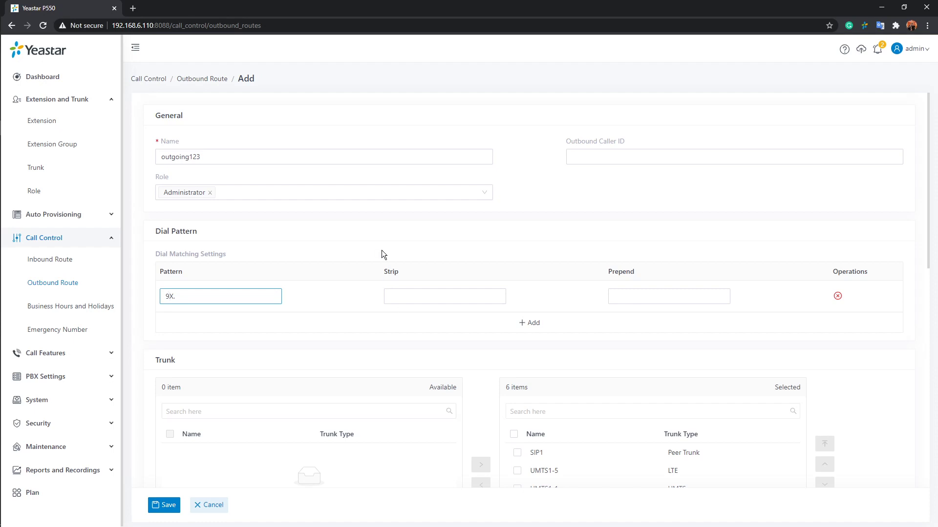
{"action": "left_click", "coordinate": [429, 293]}
{"action": "type", "text": "1"}
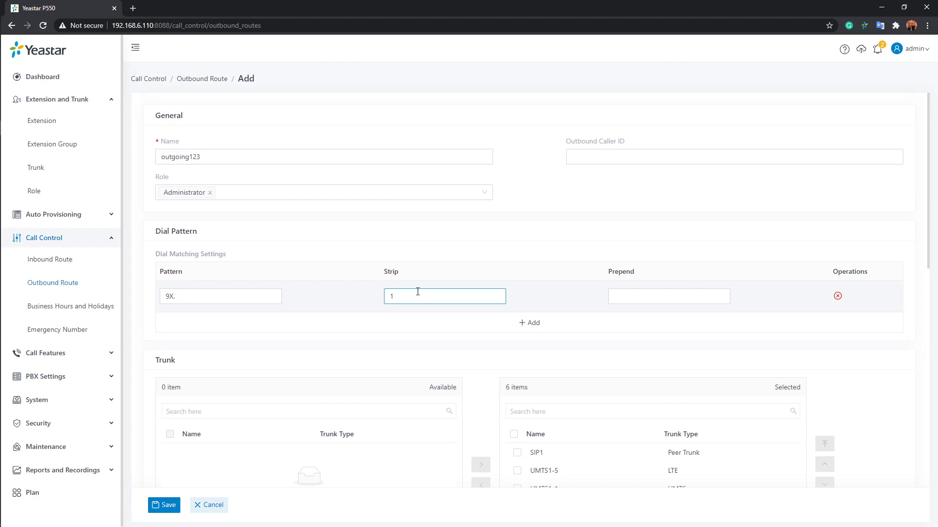
{"action": "left_click", "coordinate": [703, 299]}
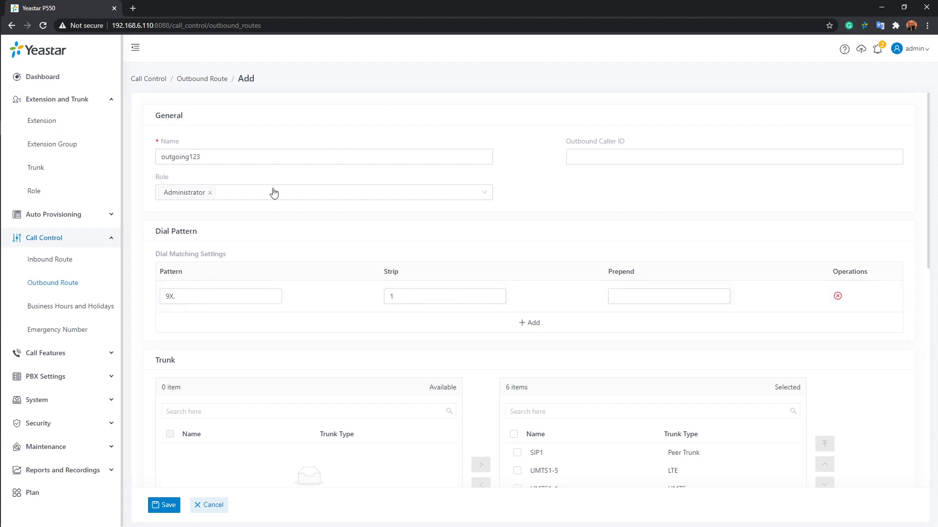
Step: Replace the route name outgoing123 with domestic, prepend 0086, and save the route
{"action": "left_click_drag", "start_coordinate": [202, 157], "coordinate": [105, 156]}
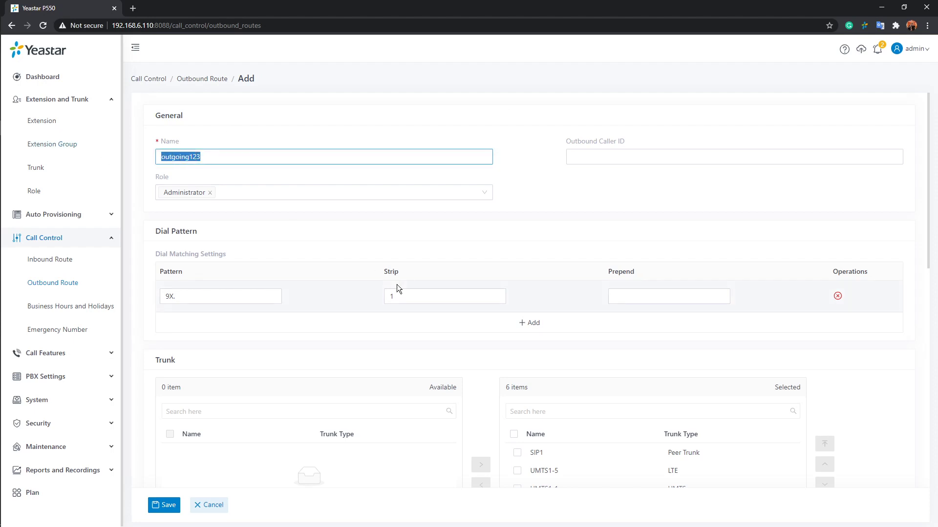
{"action": "type", "text": "domecstic"}
{"action": "left_click", "coordinate": [629, 300]}
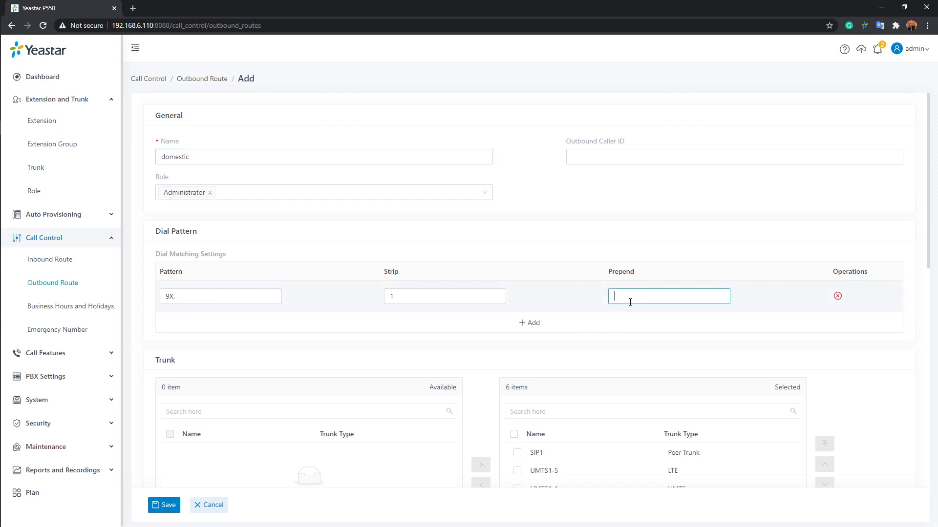
{"action": "type", "text": "0086"}
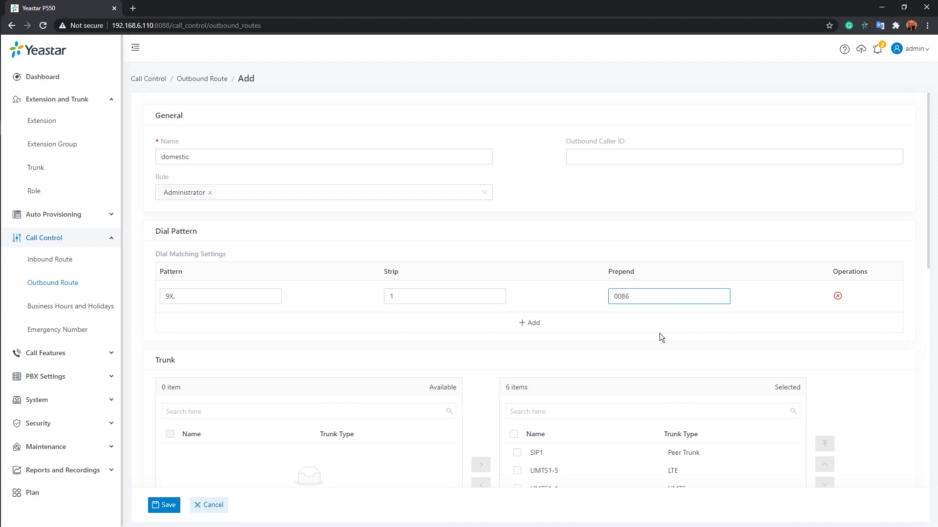
{"action": "left_click", "coordinate": [161, 506]}
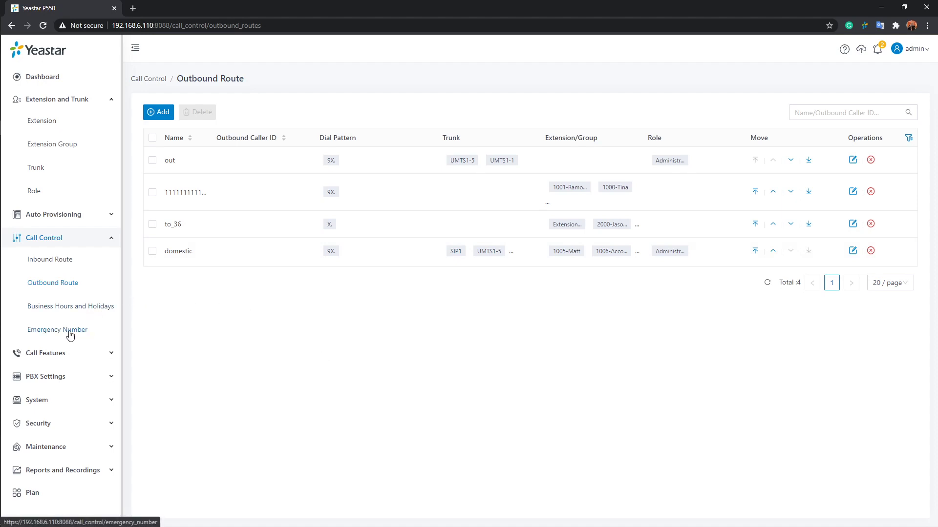
Step: Go to Call Control > Emergency Number and start adding a new entry
{"action": "left_click", "coordinate": [54, 336]}
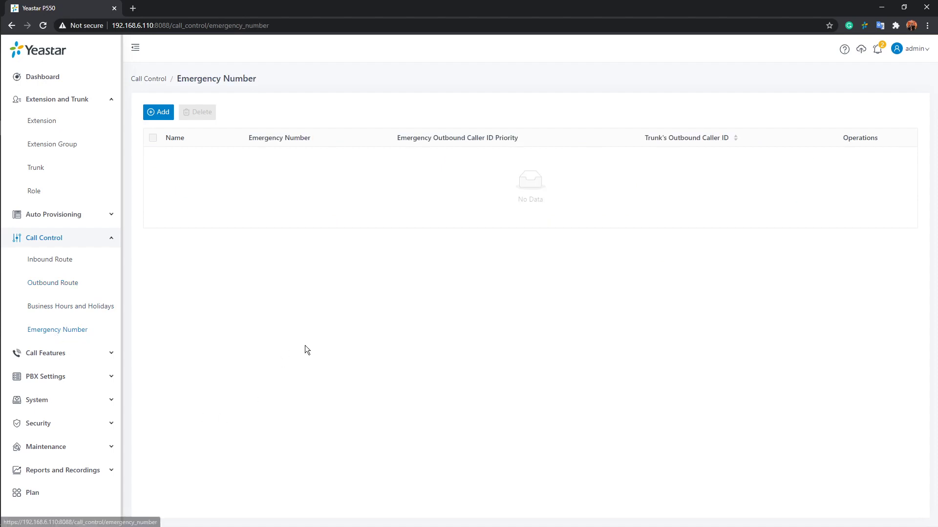
{"action": "left_click", "coordinate": [164, 113]}
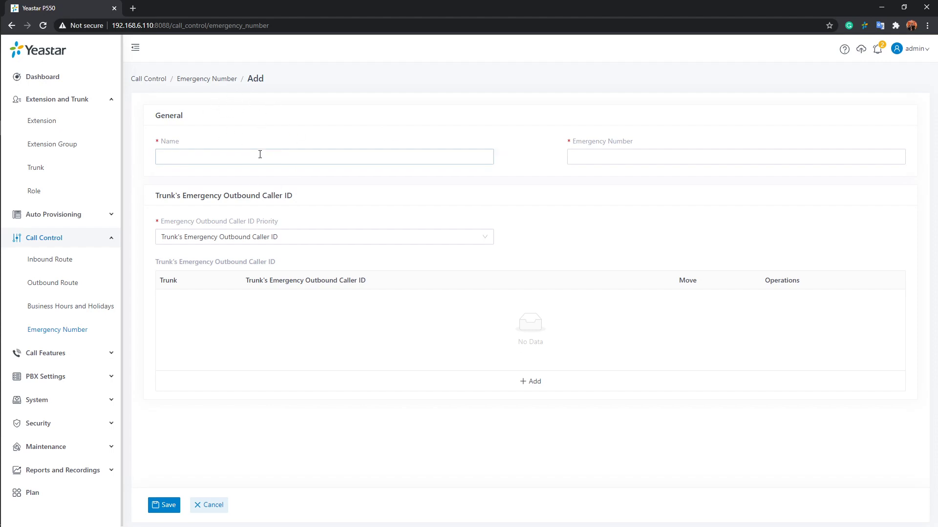
Step: Enter the name Emergency and the emergency number 911
{"action": "left_click", "coordinate": [302, 160]}
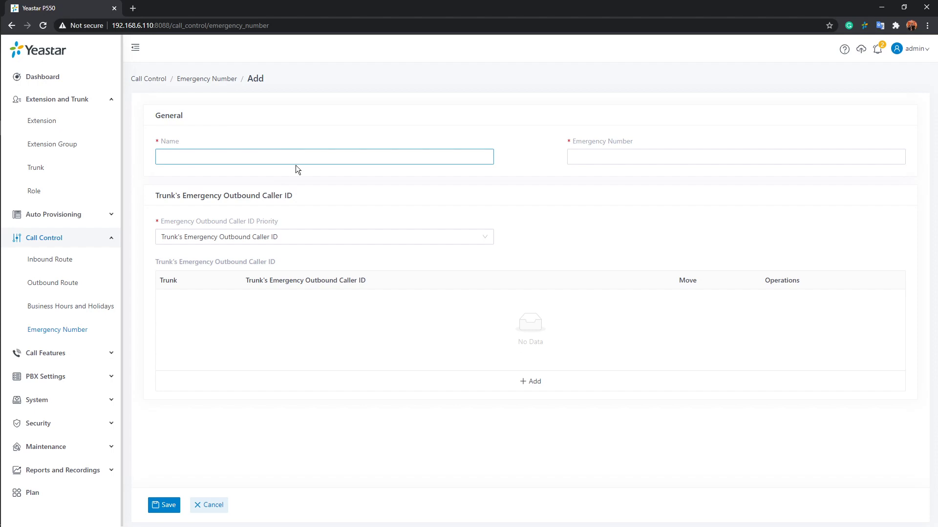
{"action": "type", "text": "Emergency"}
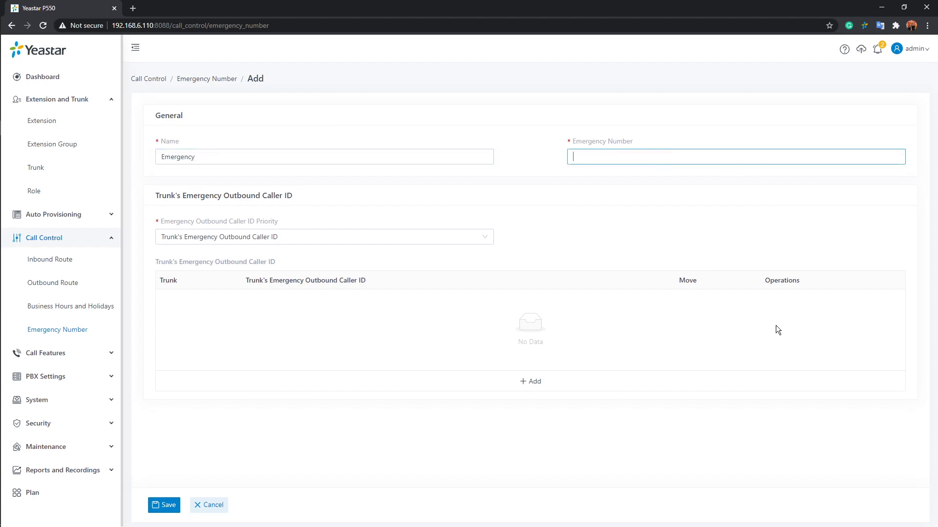
{"action": "type", "text": "911"}
{"action": "left_click", "coordinate": [588, 183]}
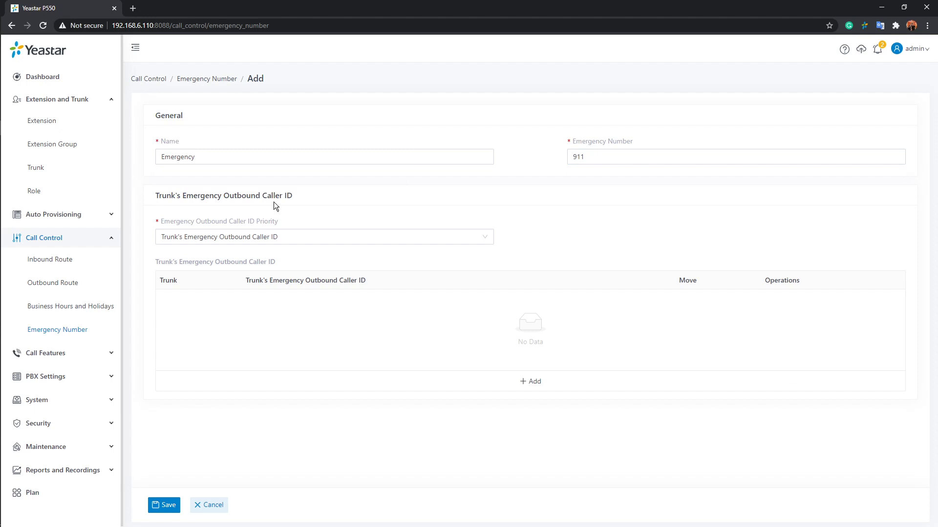
{"action": "mouse_move", "coordinate": [197, 225]}
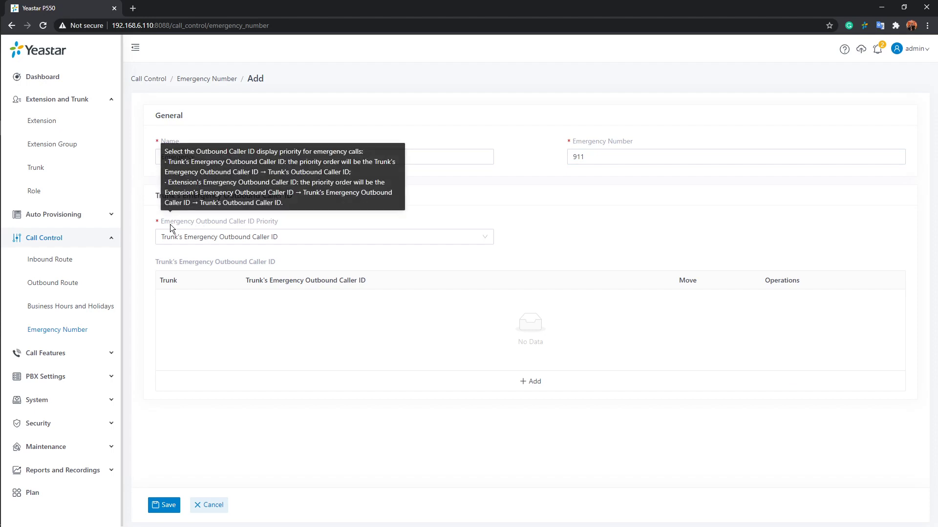
{"action": "left_click", "coordinate": [482, 238]}
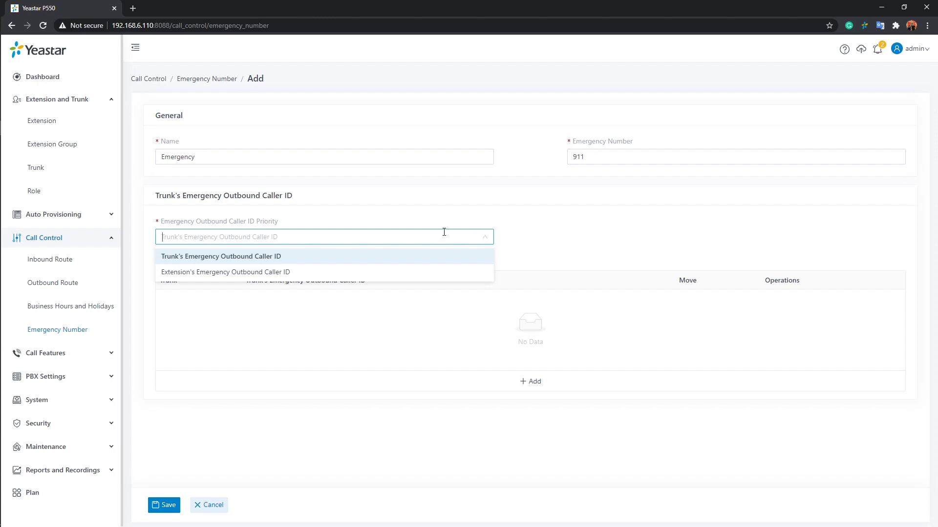
{"action": "left_click", "coordinate": [218, 257]}
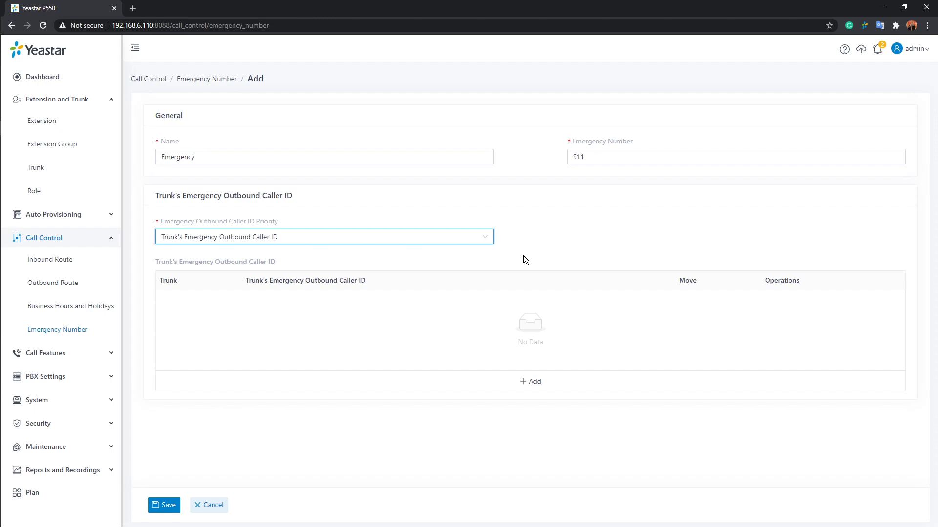
Step: Set Emergency Outbound Caller ID Priority to Extension's Emergency Outbound Caller ID
{"action": "left_click", "coordinate": [485, 240]}
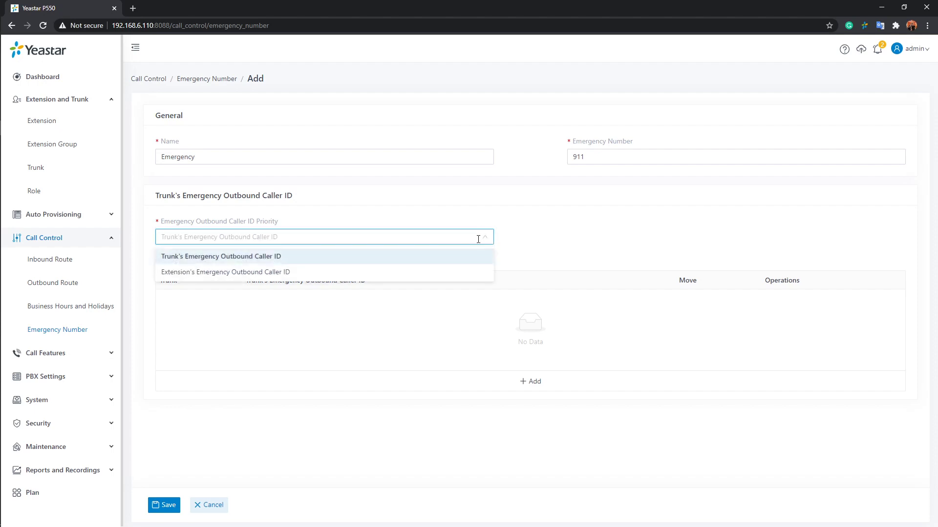
{"action": "left_click", "coordinate": [209, 278]}
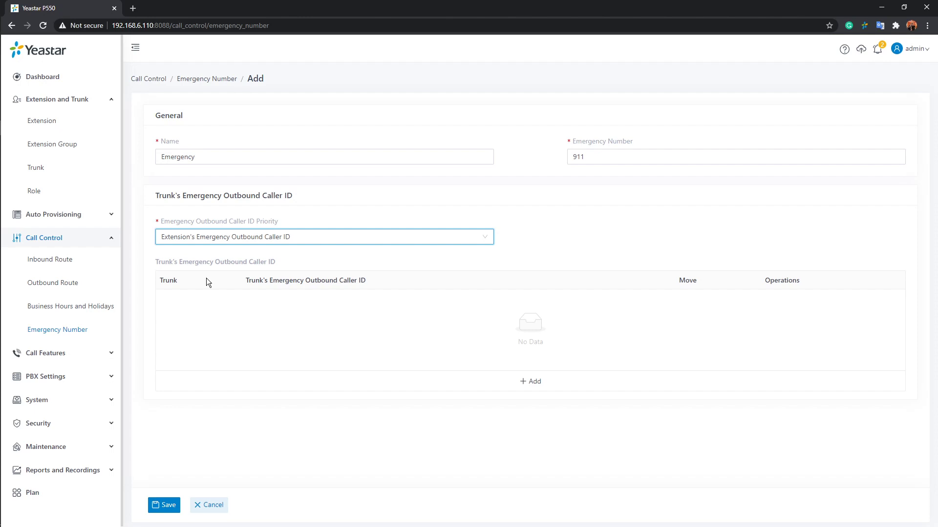
{"action": "left_click", "coordinate": [535, 381]}
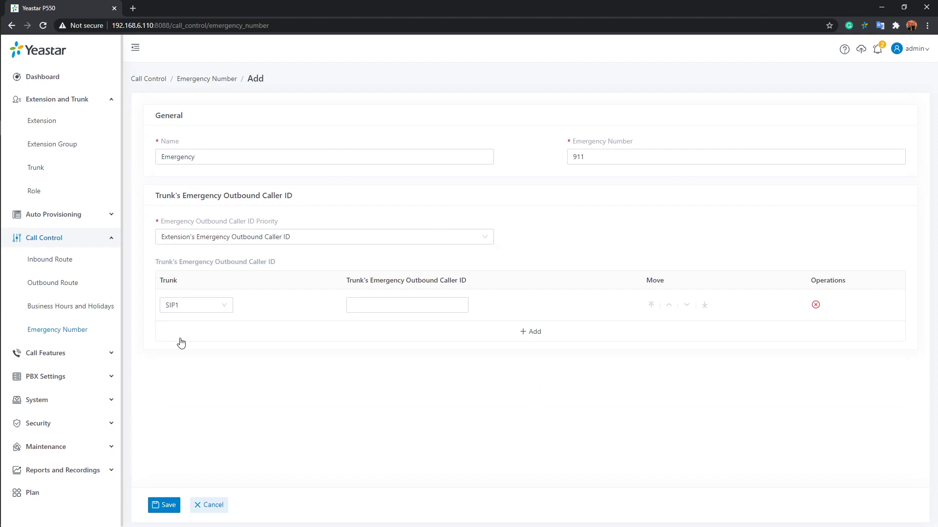
{"action": "left_click", "coordinate": [223, 310]}
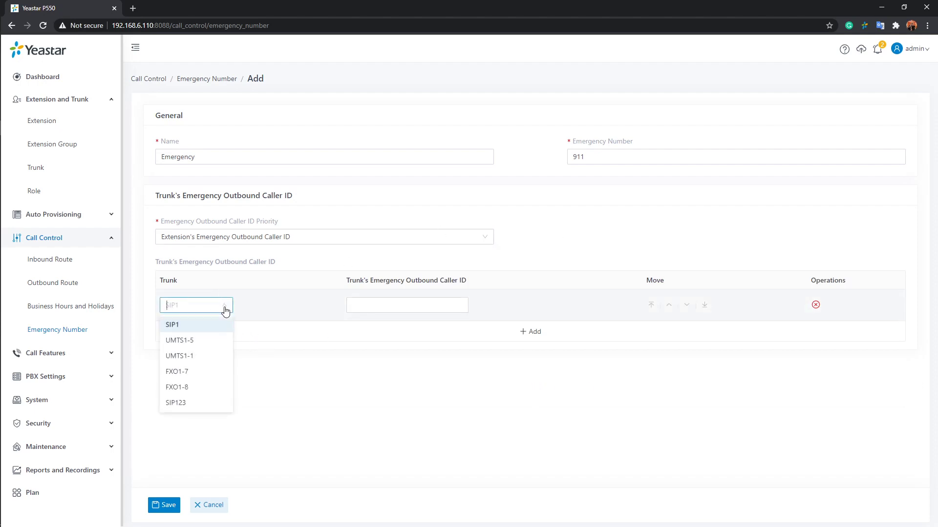
{"action": "left_click", "coordinate": [207, 373]}
{"action": "left_click", "coordinate": [435, 306]}
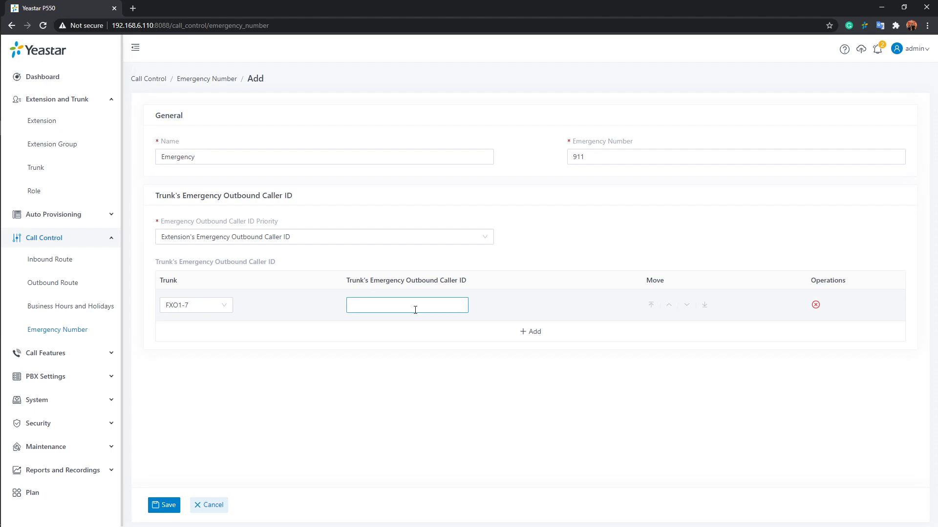
{"action": "left_click", "coordinate": [815, 306]}
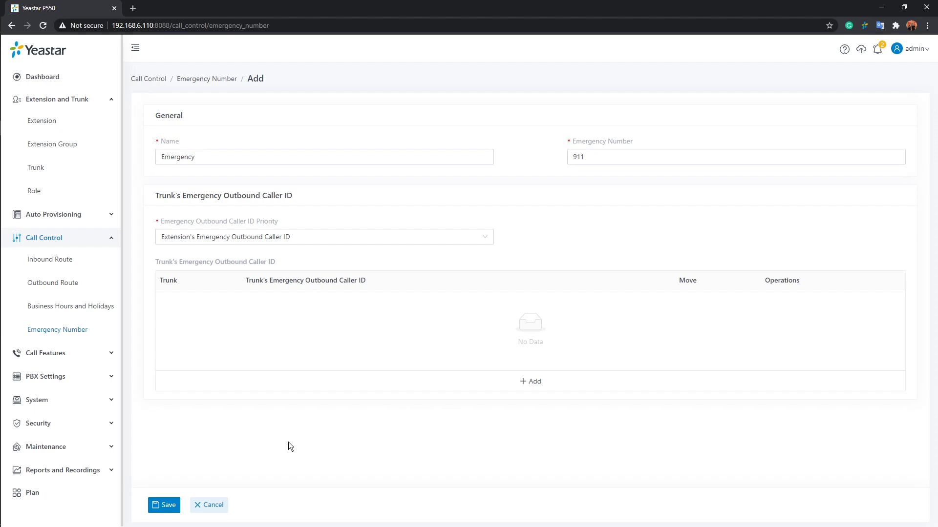
{"action": "left_click", "coordinate": [163, 506]}
{"action": "left_click", "coordinate": [546, 295]}
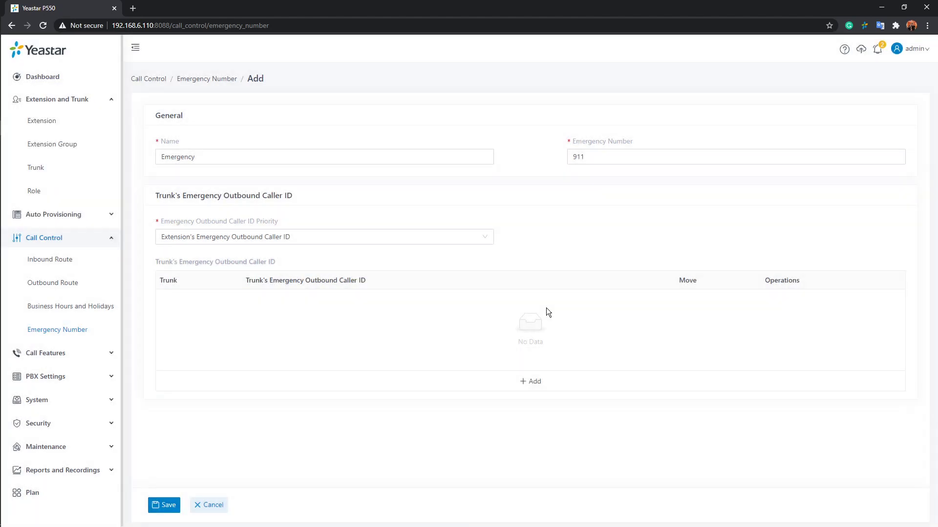